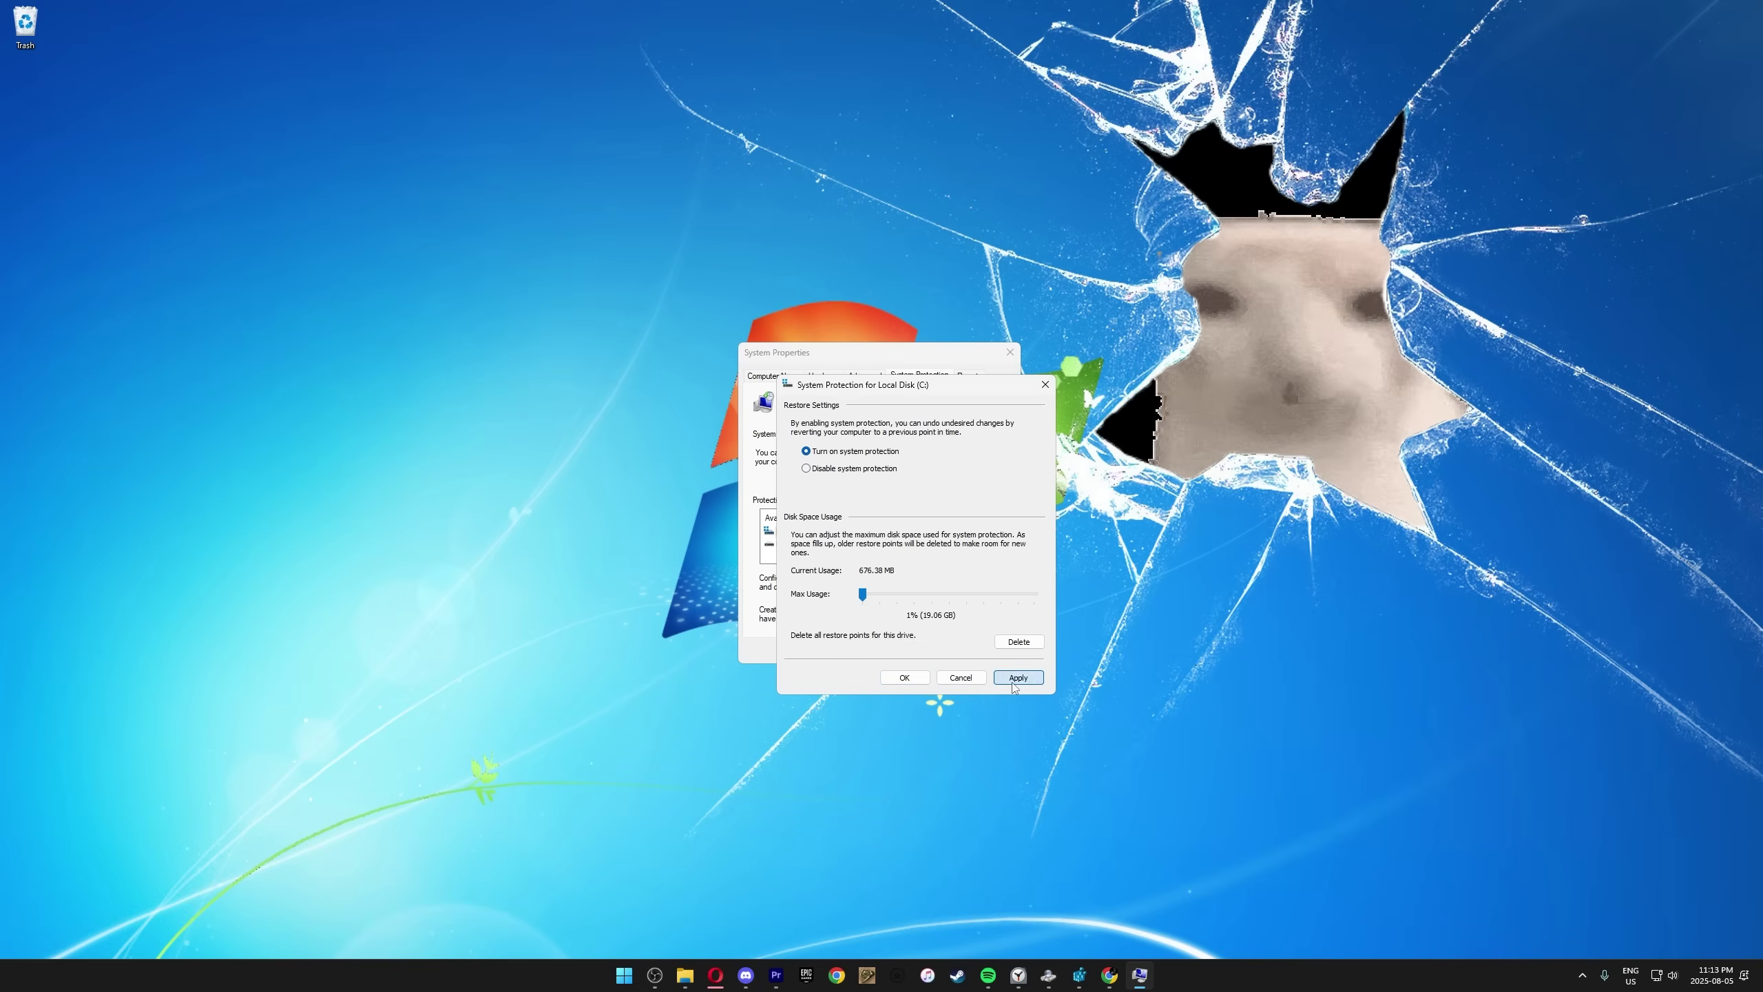
Confirm the system protection settings for Local Disk (C:).
click(904, 677)
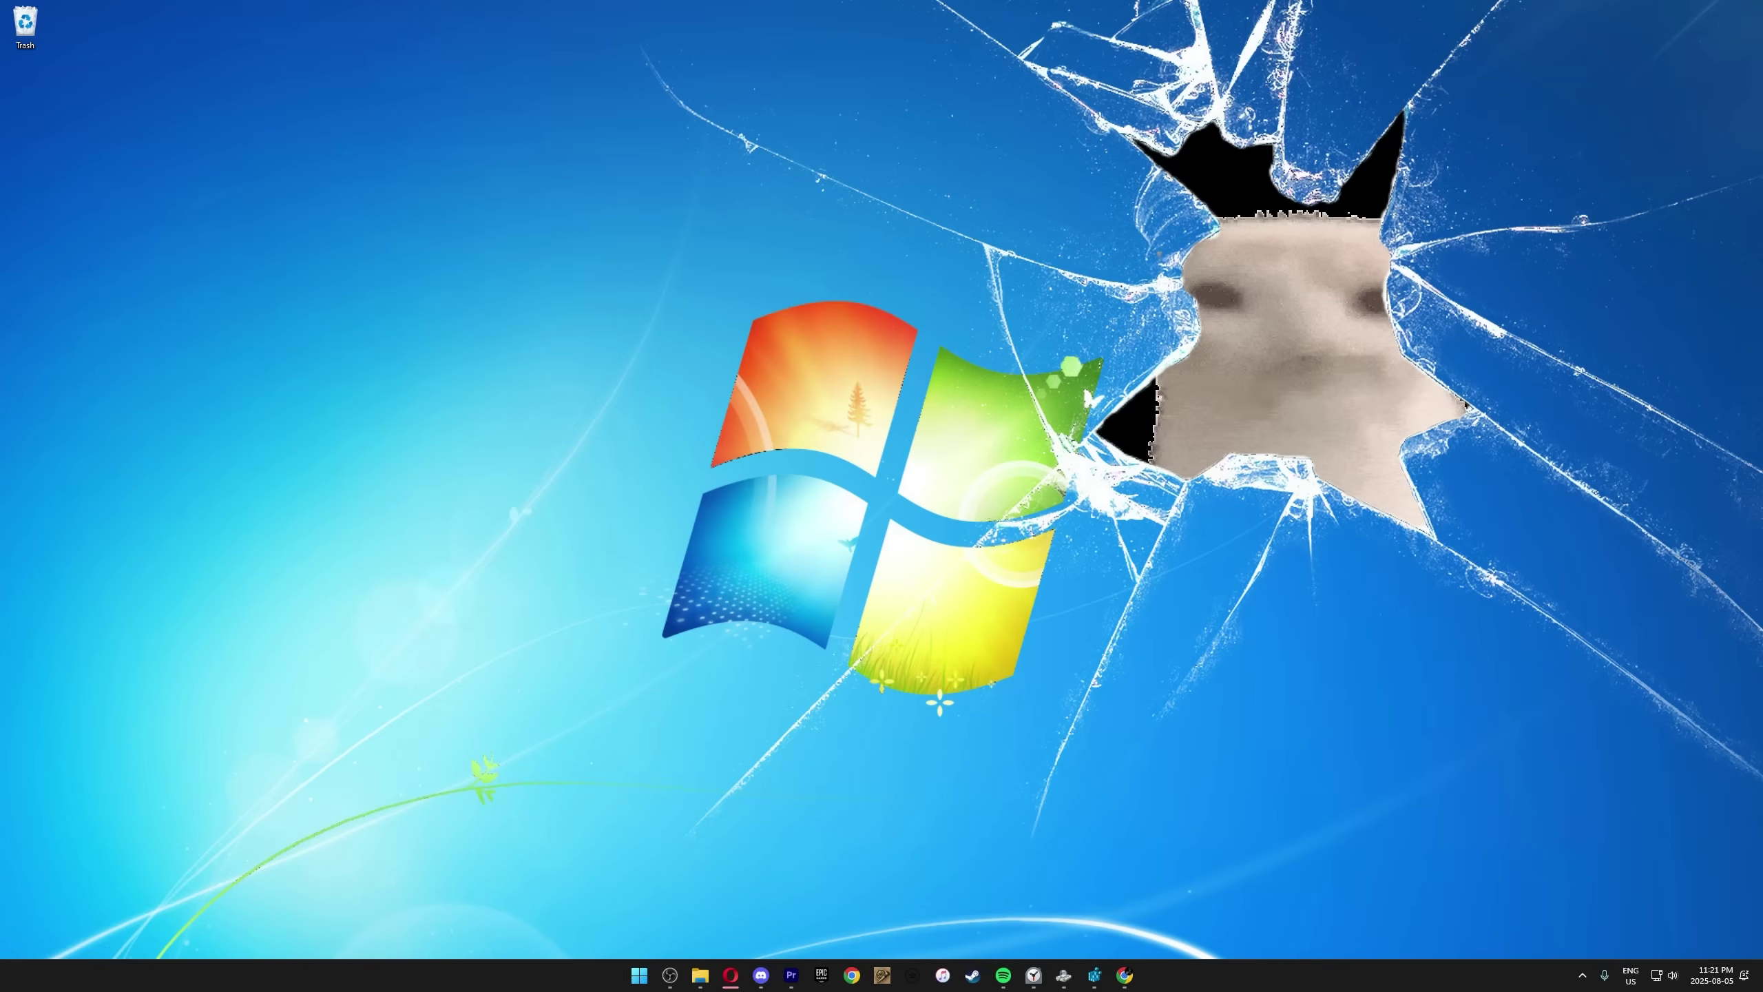
Open the Windows Game Mode settings and continue from there to the default graphics settings.
key(super)
text(game mode)
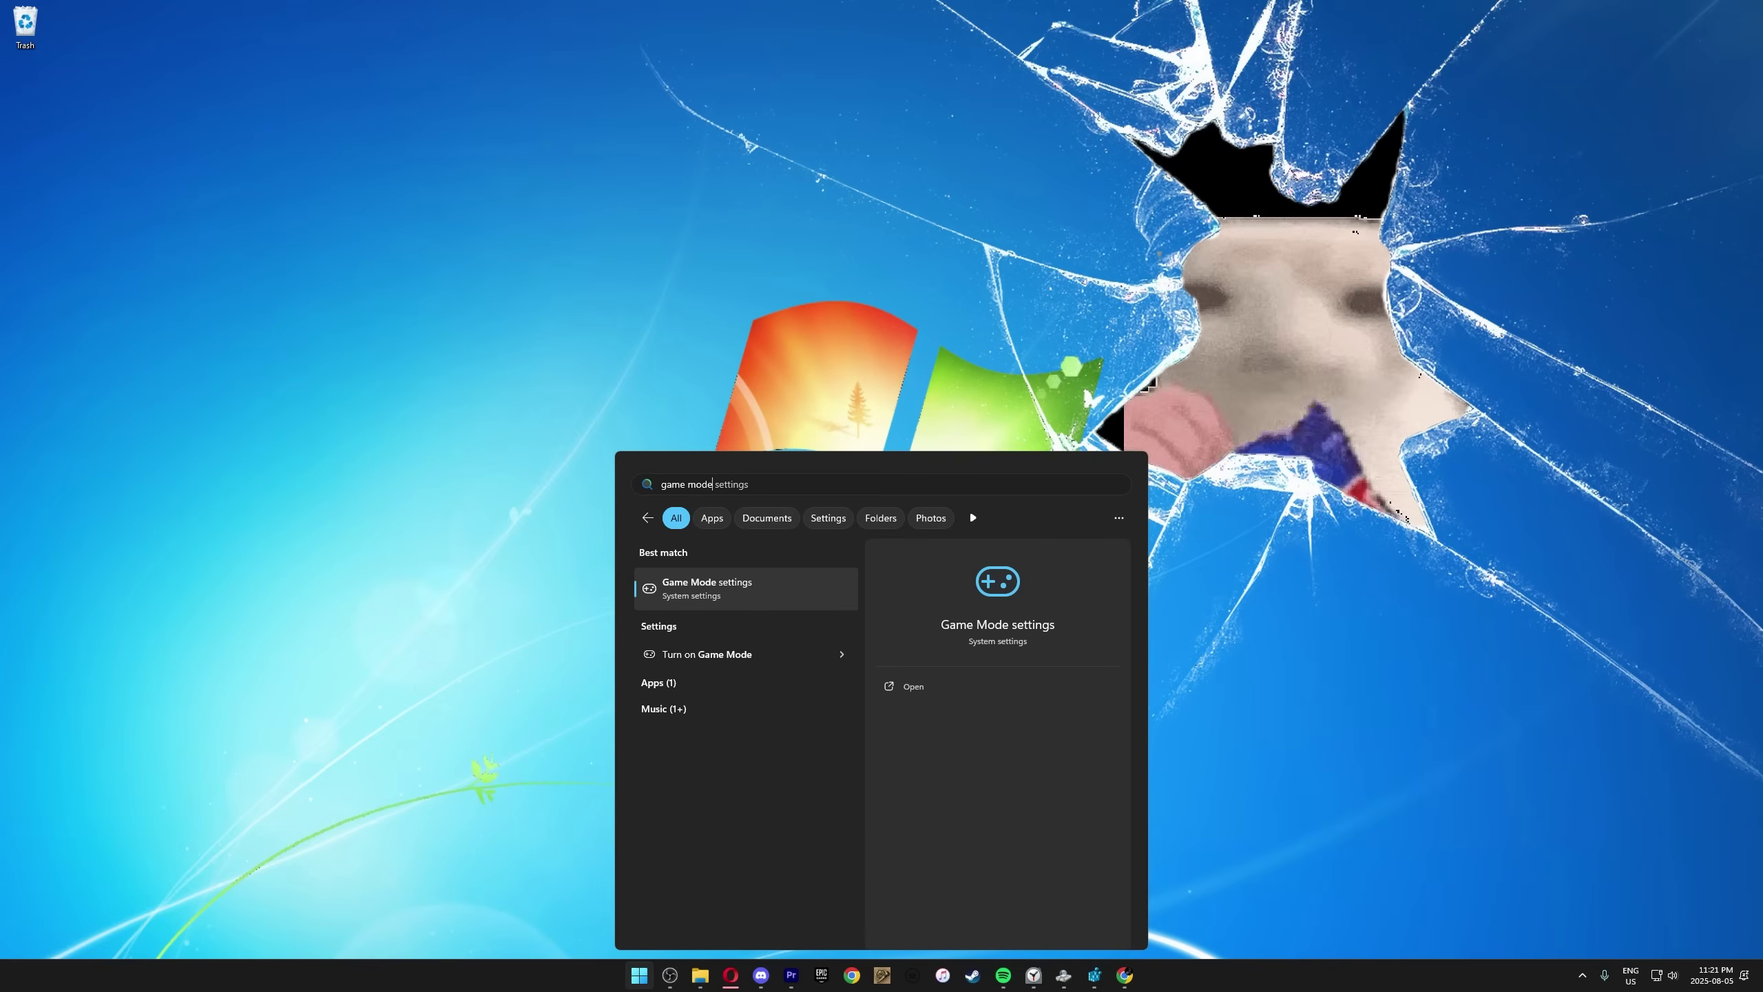
key(Return)
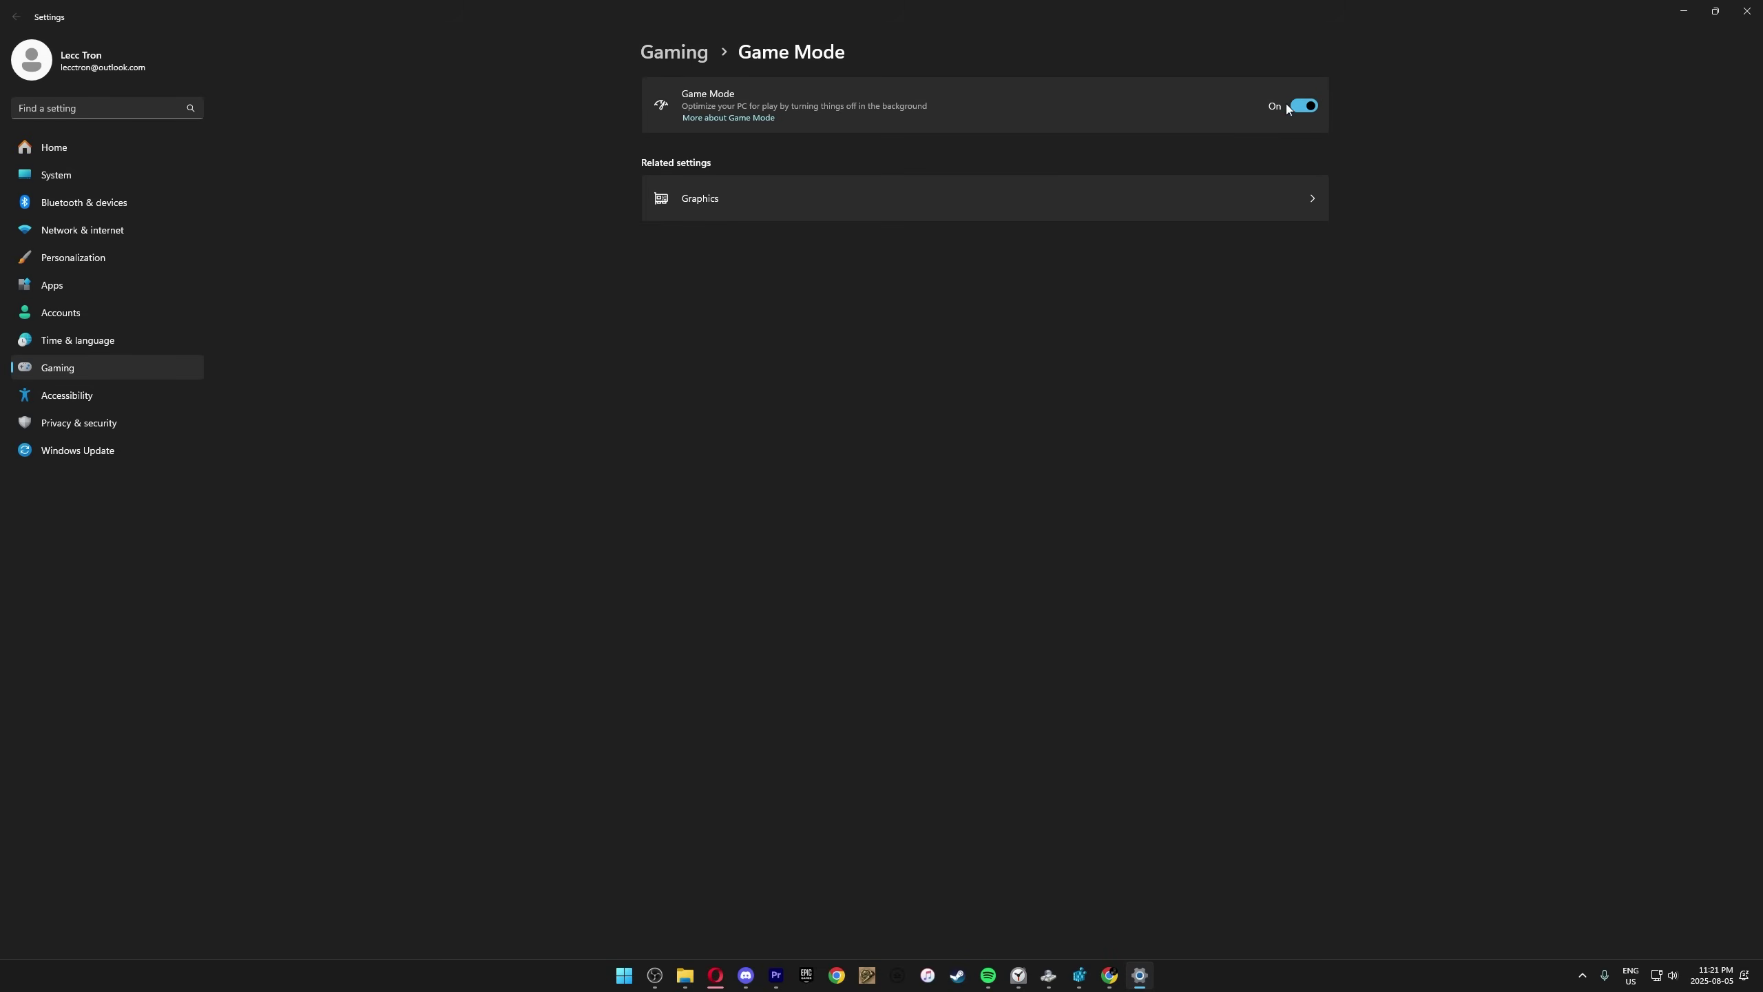
click(1296, 206)
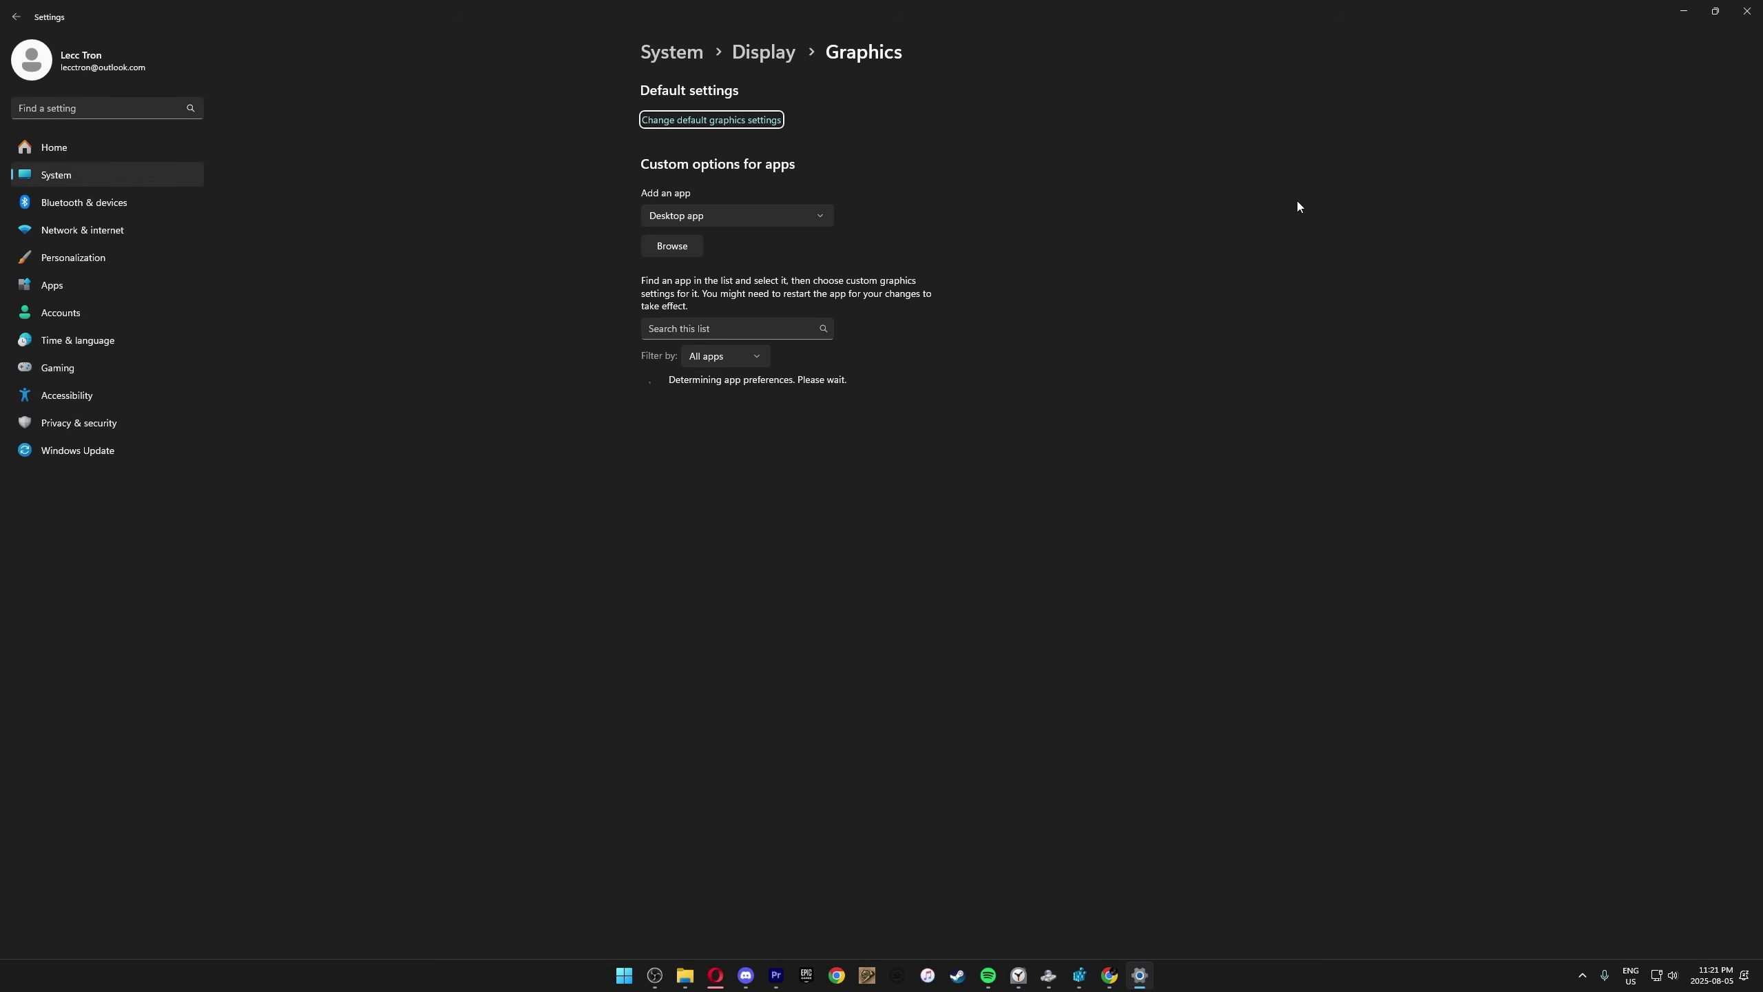
click(736, 125)
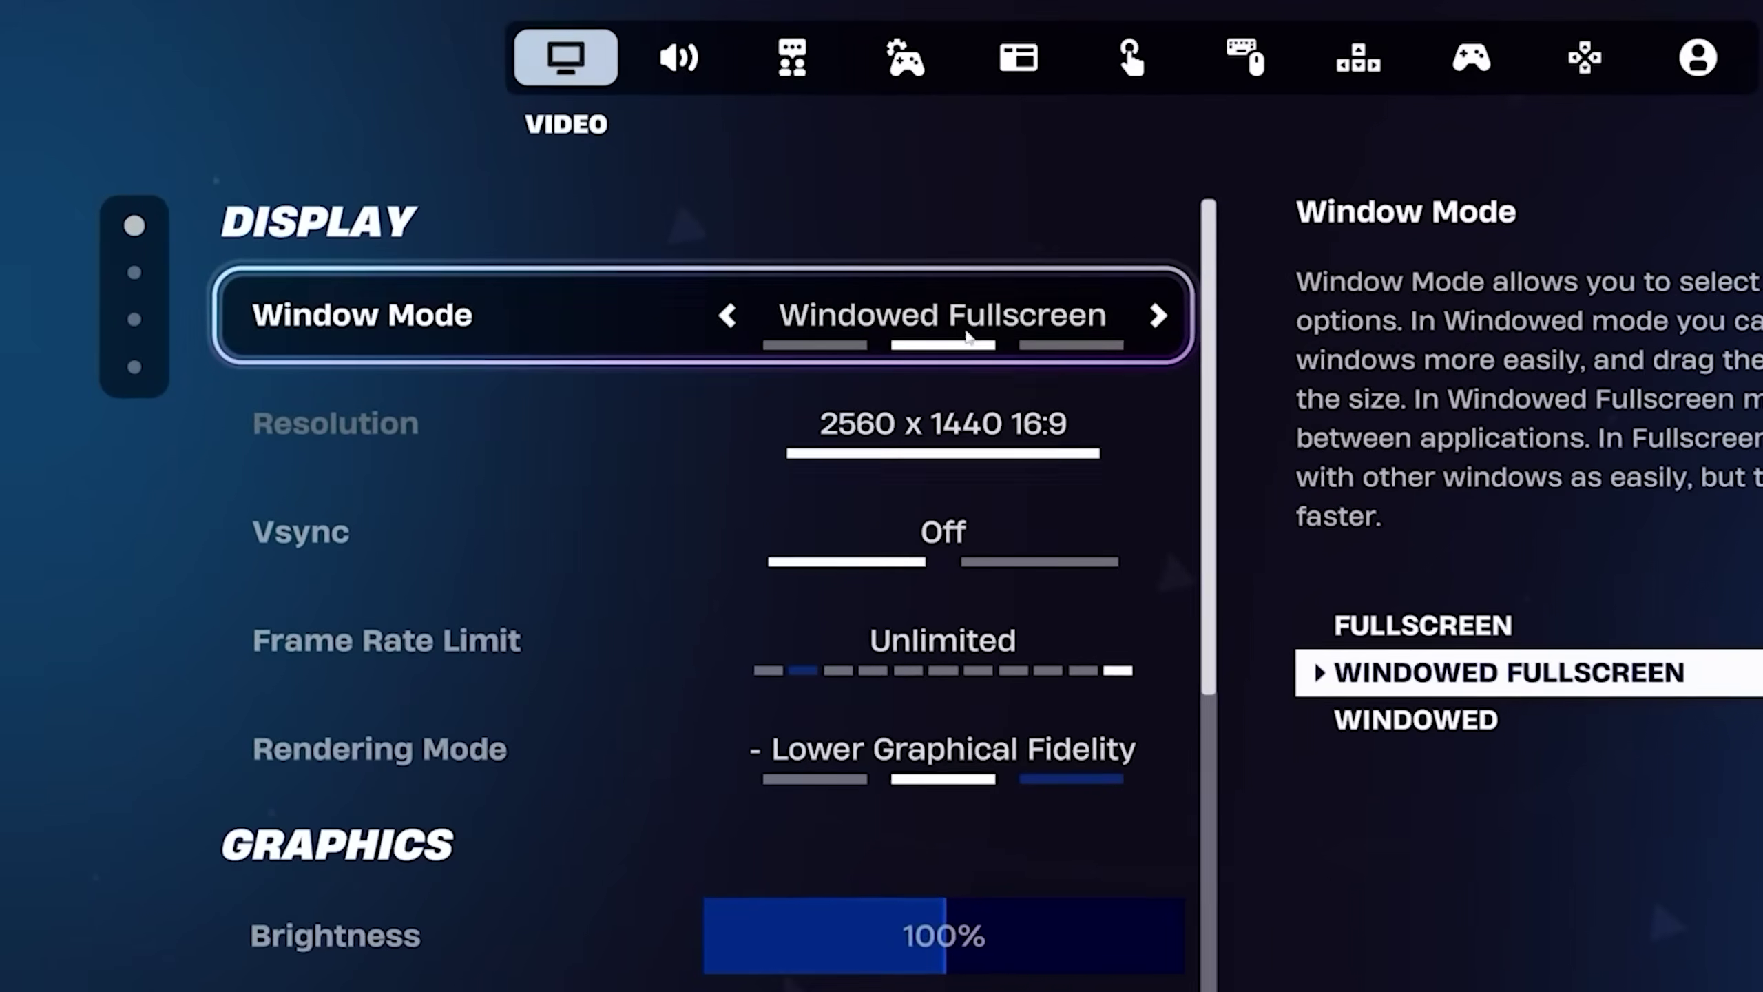
Switch to Fortnite's video settings and set Window Mode to Fullscreen.
click(746, 316)
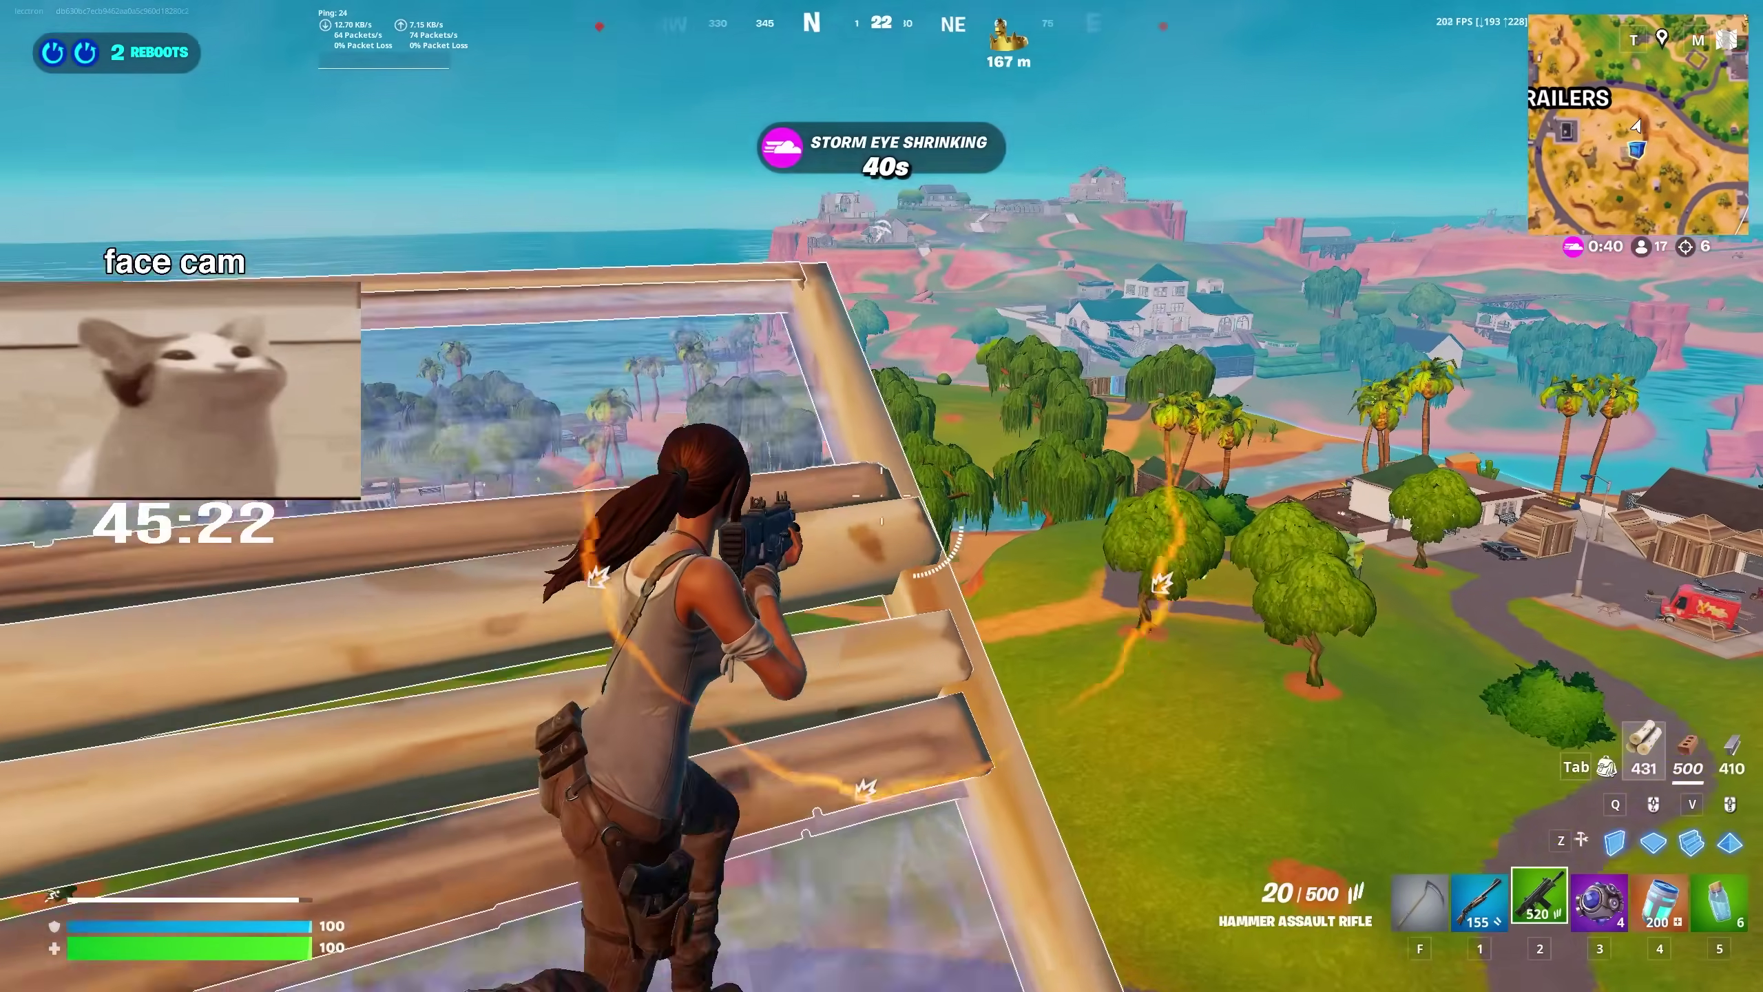
right_click(882, 499)
click(882, 499)
click(882, 499)
click(880, 497)
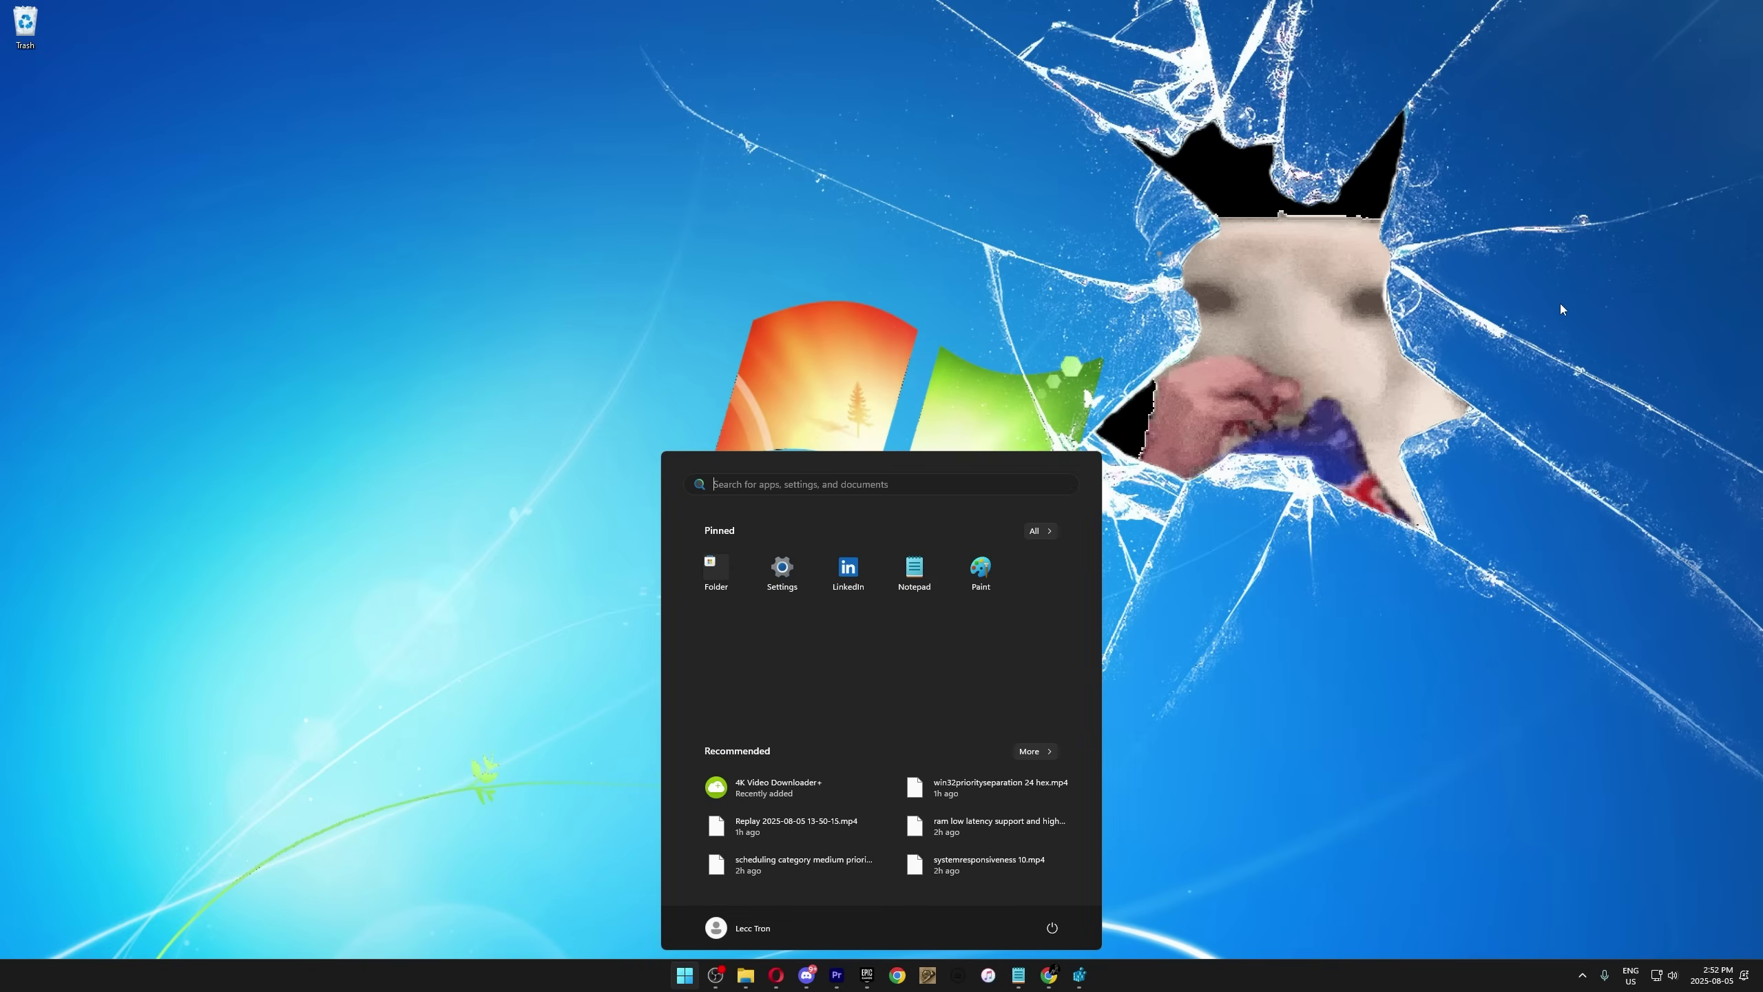
Find and open the Core isolation system settings.
text(core isolation)
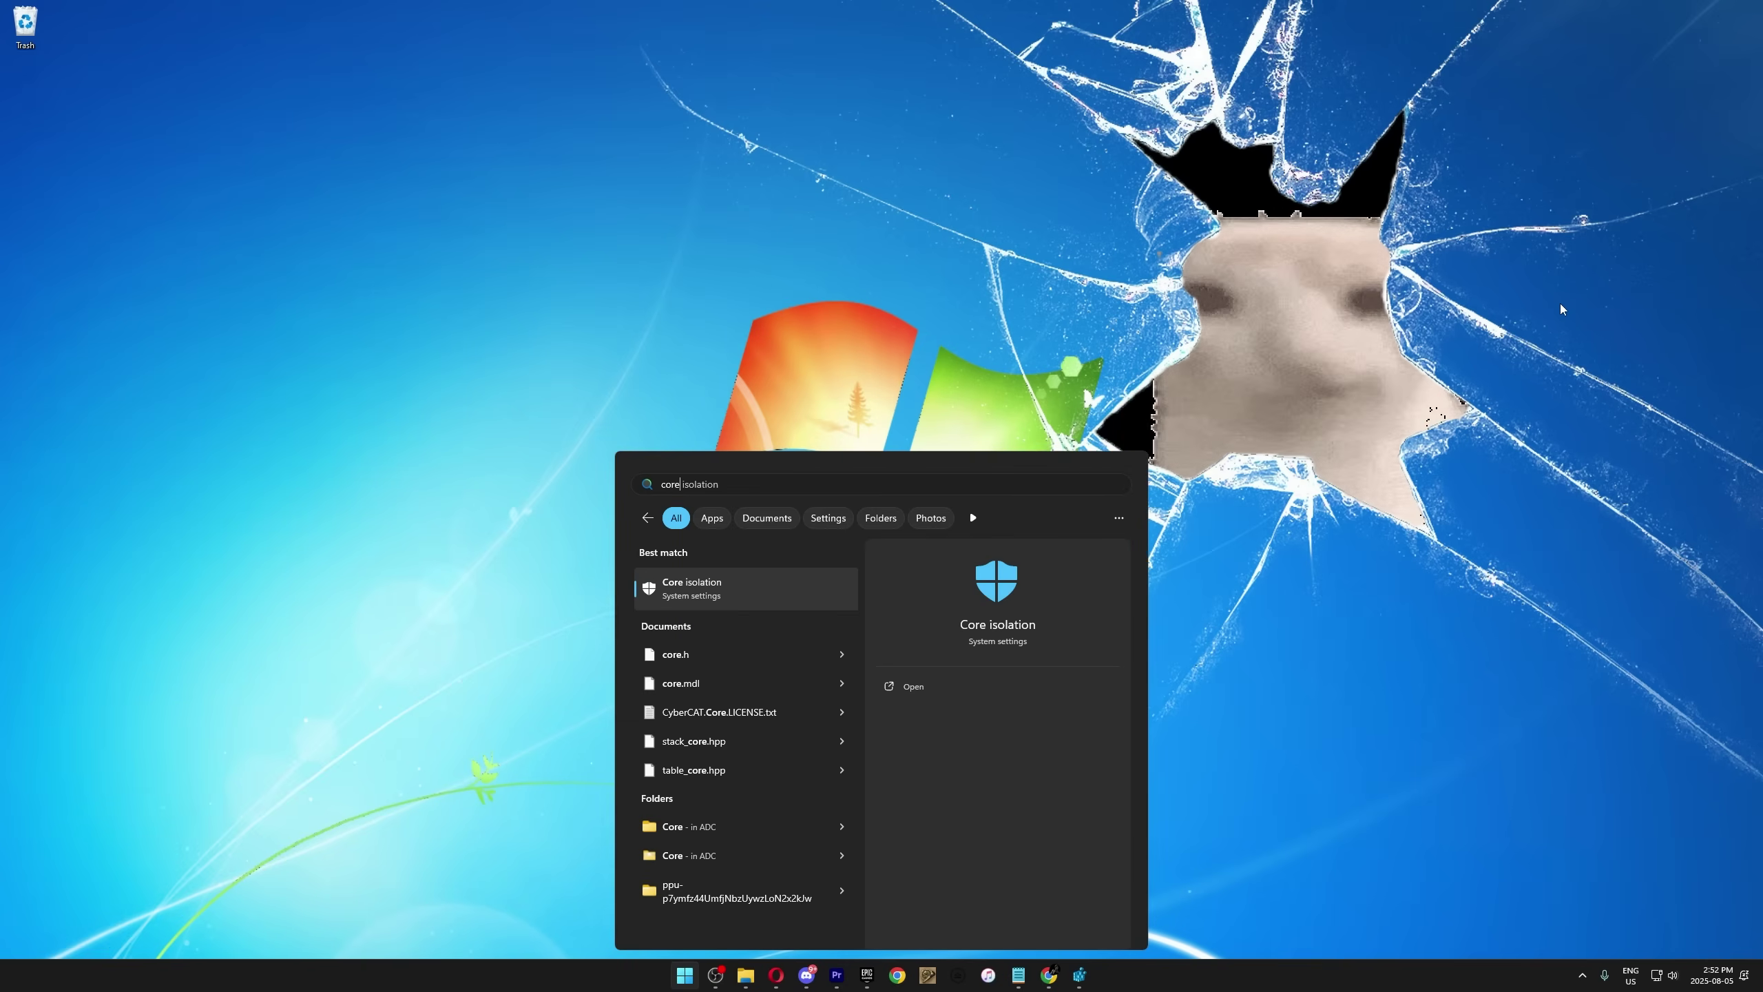
key(Return)
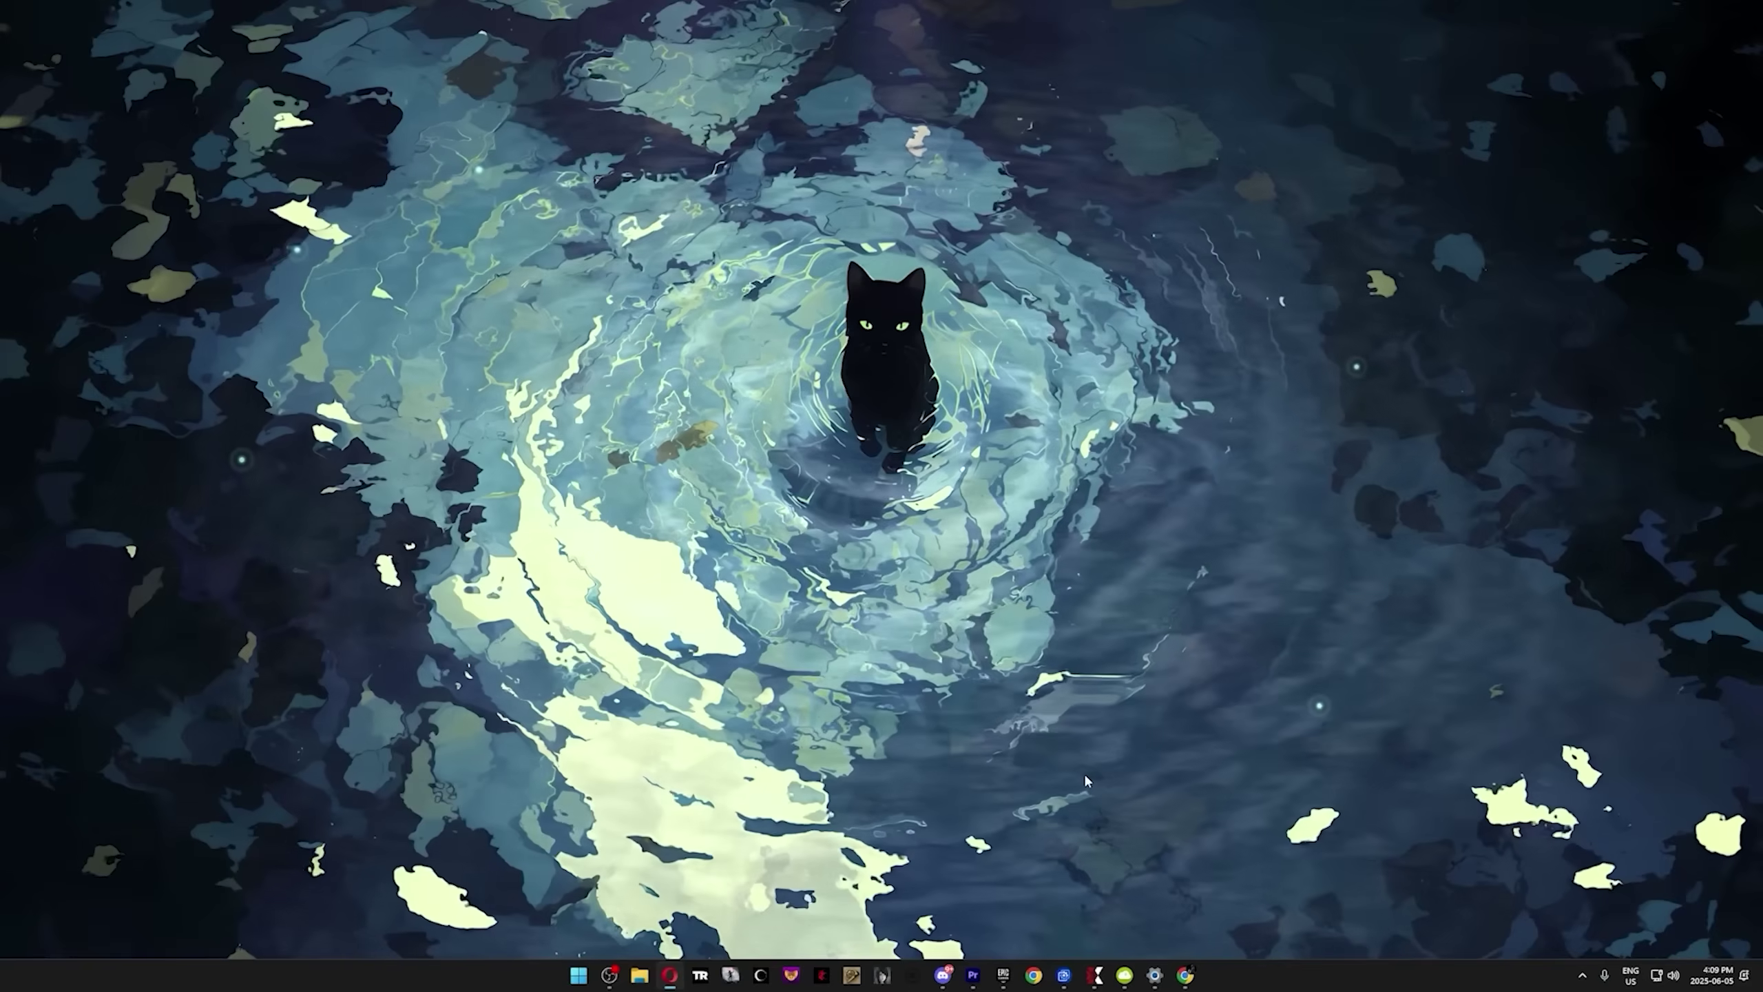
Start PowerShell 7 (x64) as administrator.
key(super)
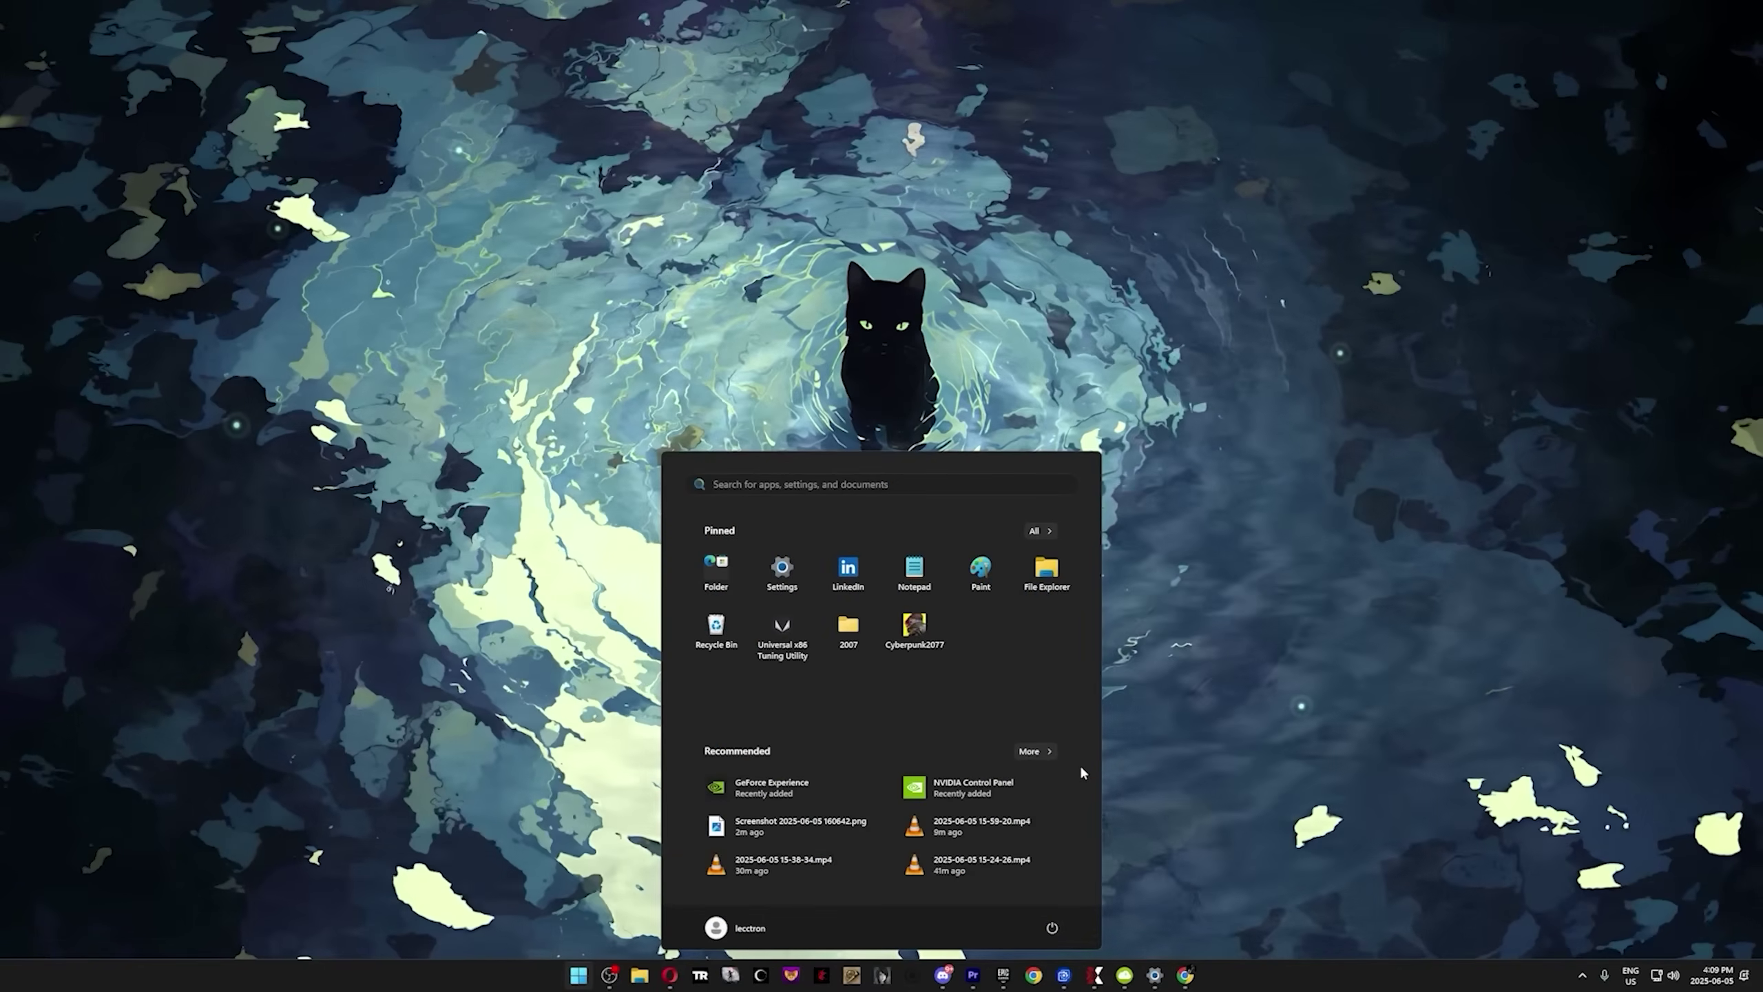
text(power)
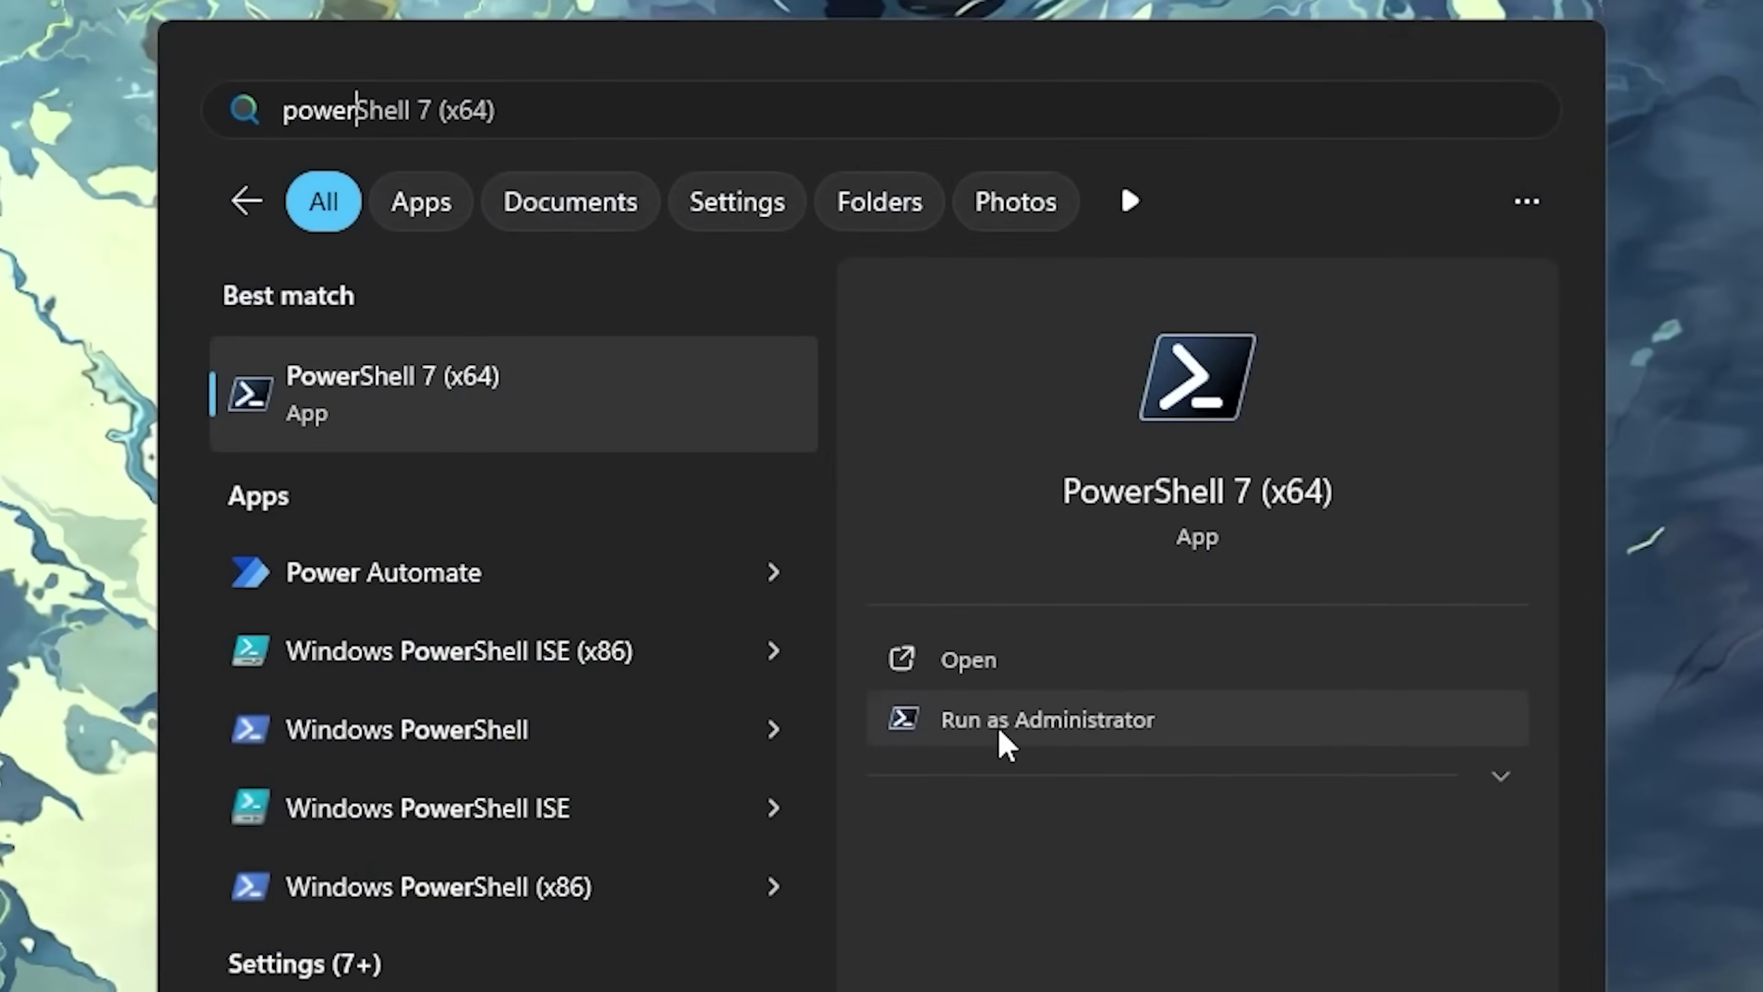
click(1000, 731)
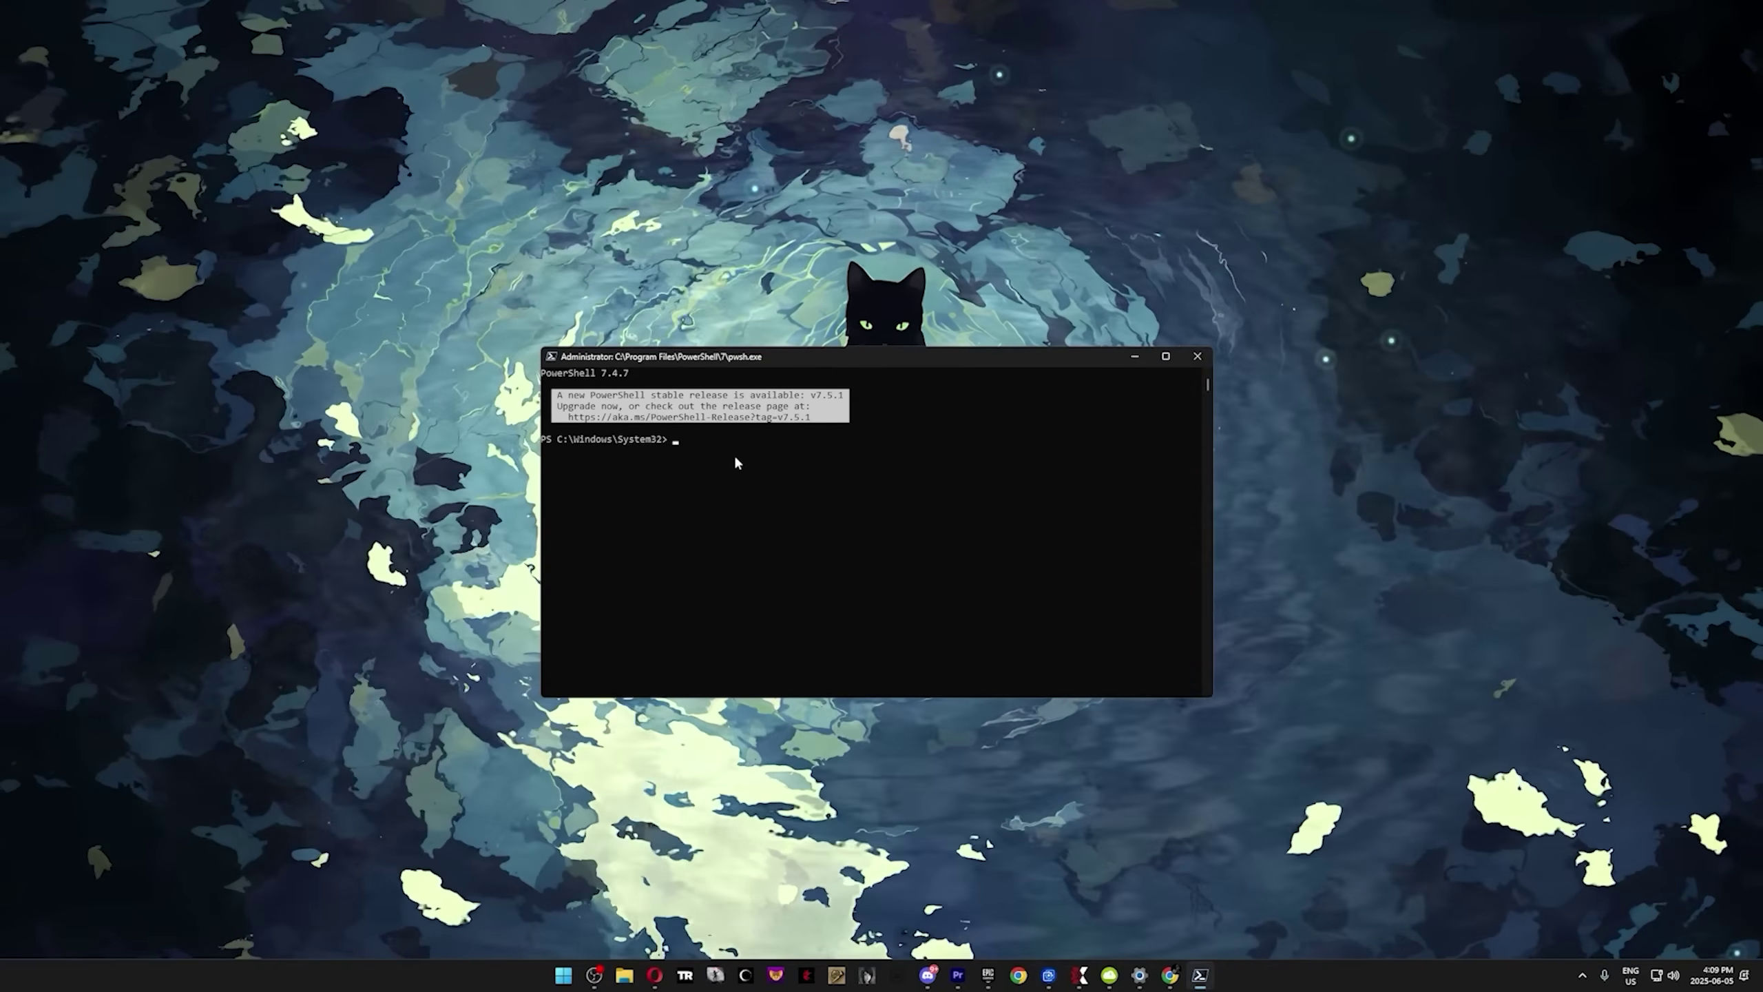
text(iwr -useb https://christitus.com/win | iex)
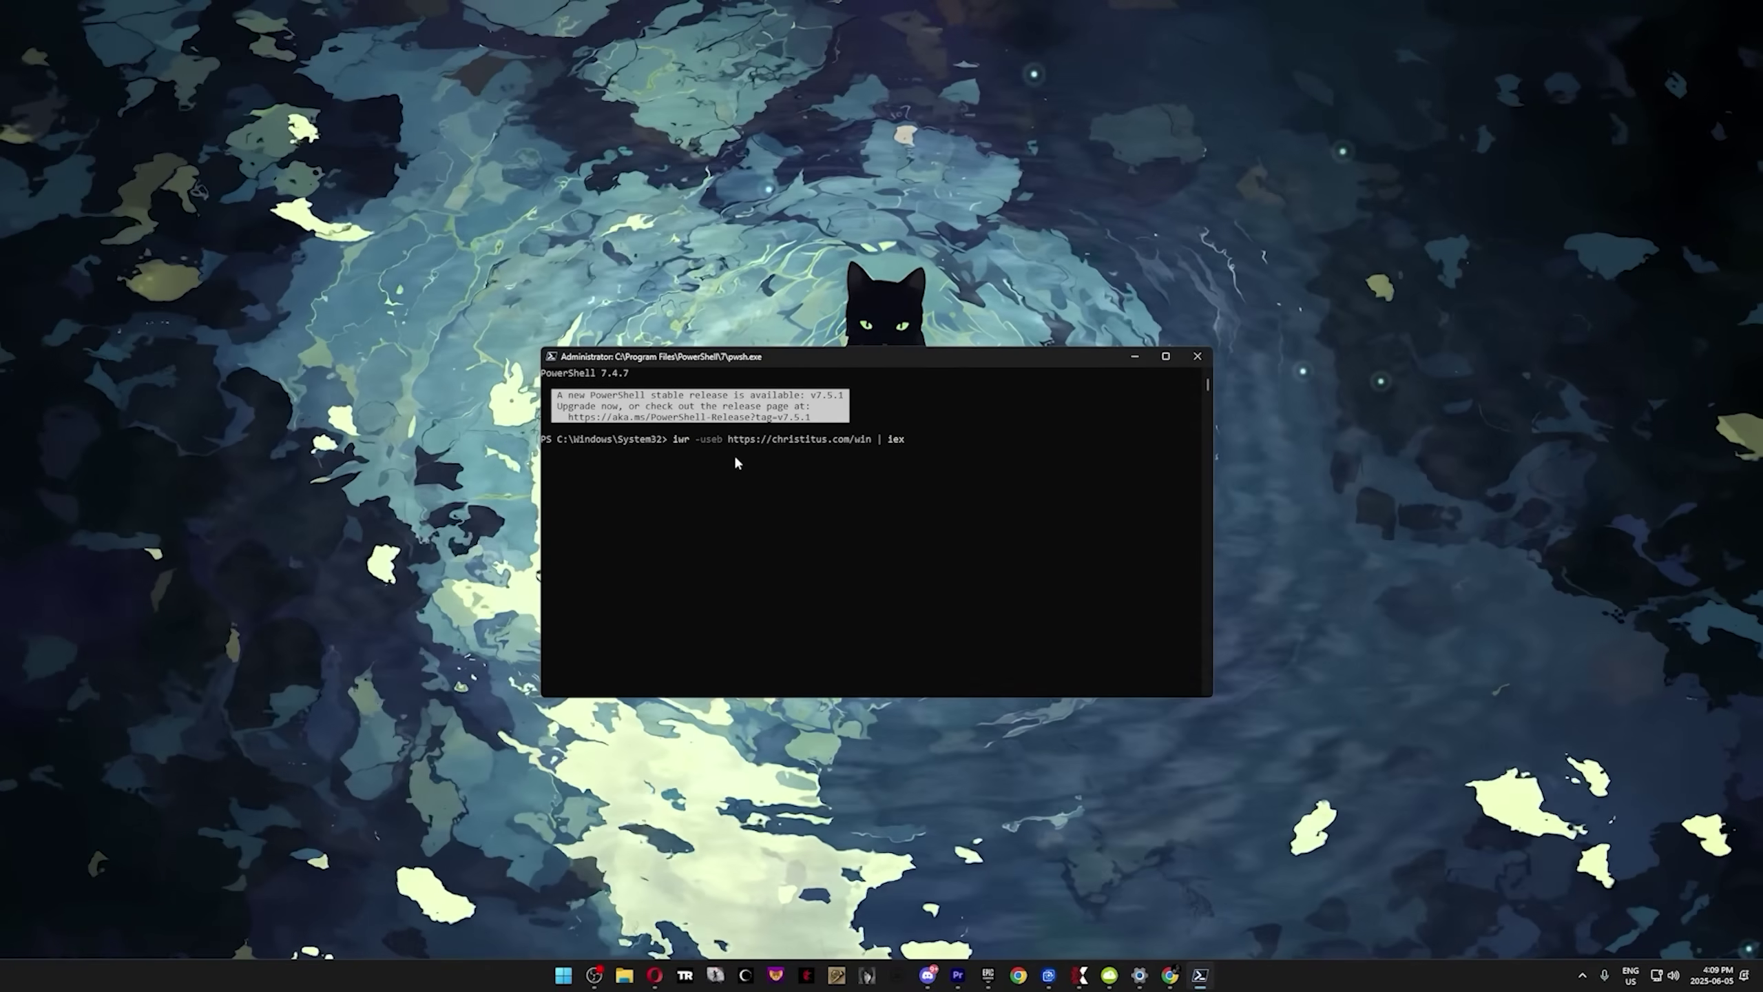
key(Return)
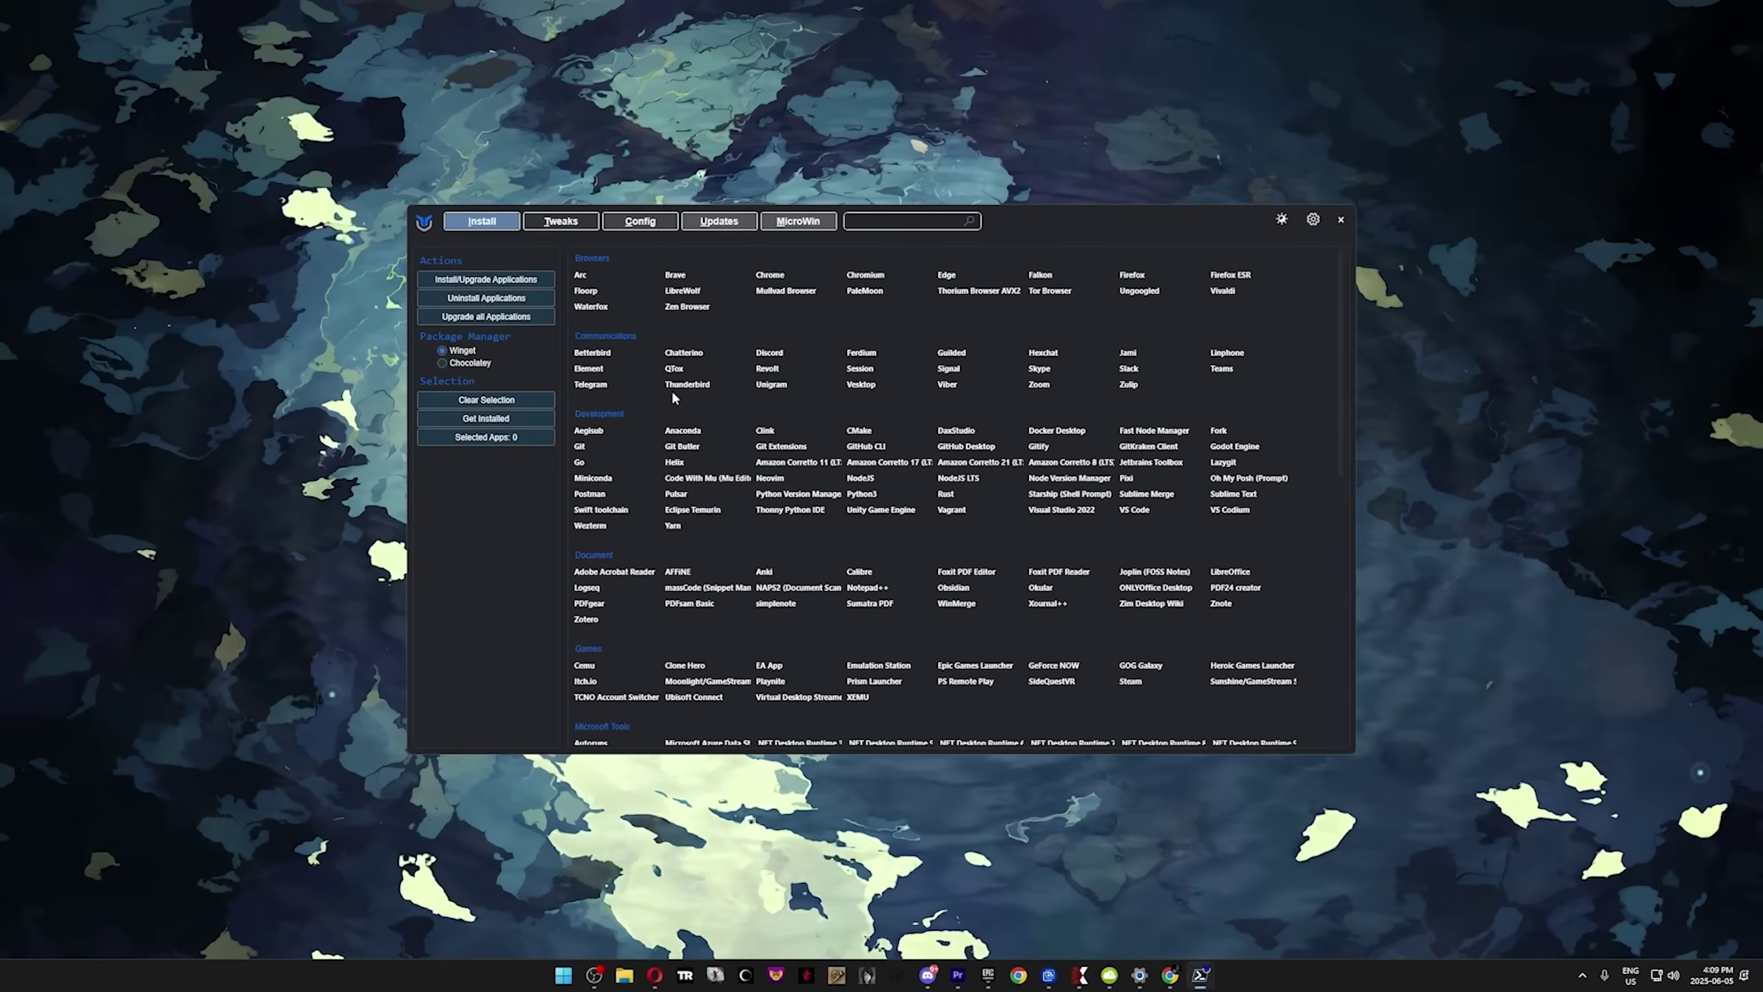
click(561, 221)
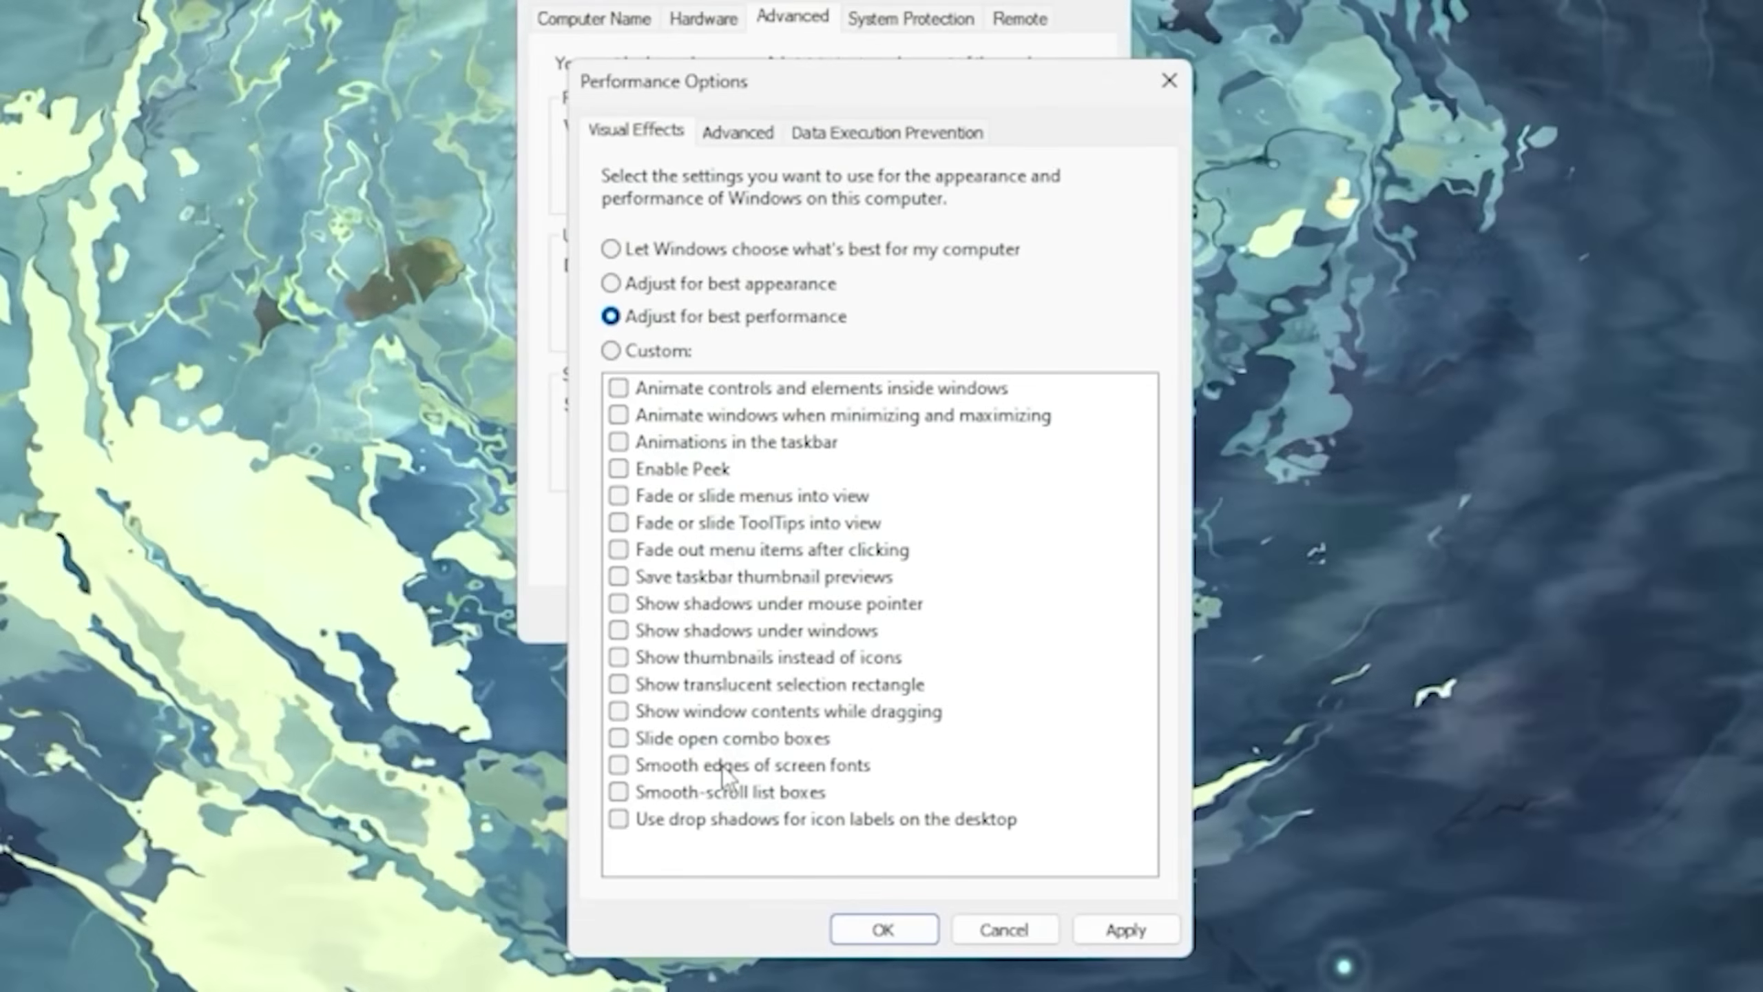
Enable the visual effects Show window contents while dragging and Show thumbnails instead of icons in Performance Options.
click(722, 711)
click(718, 659)
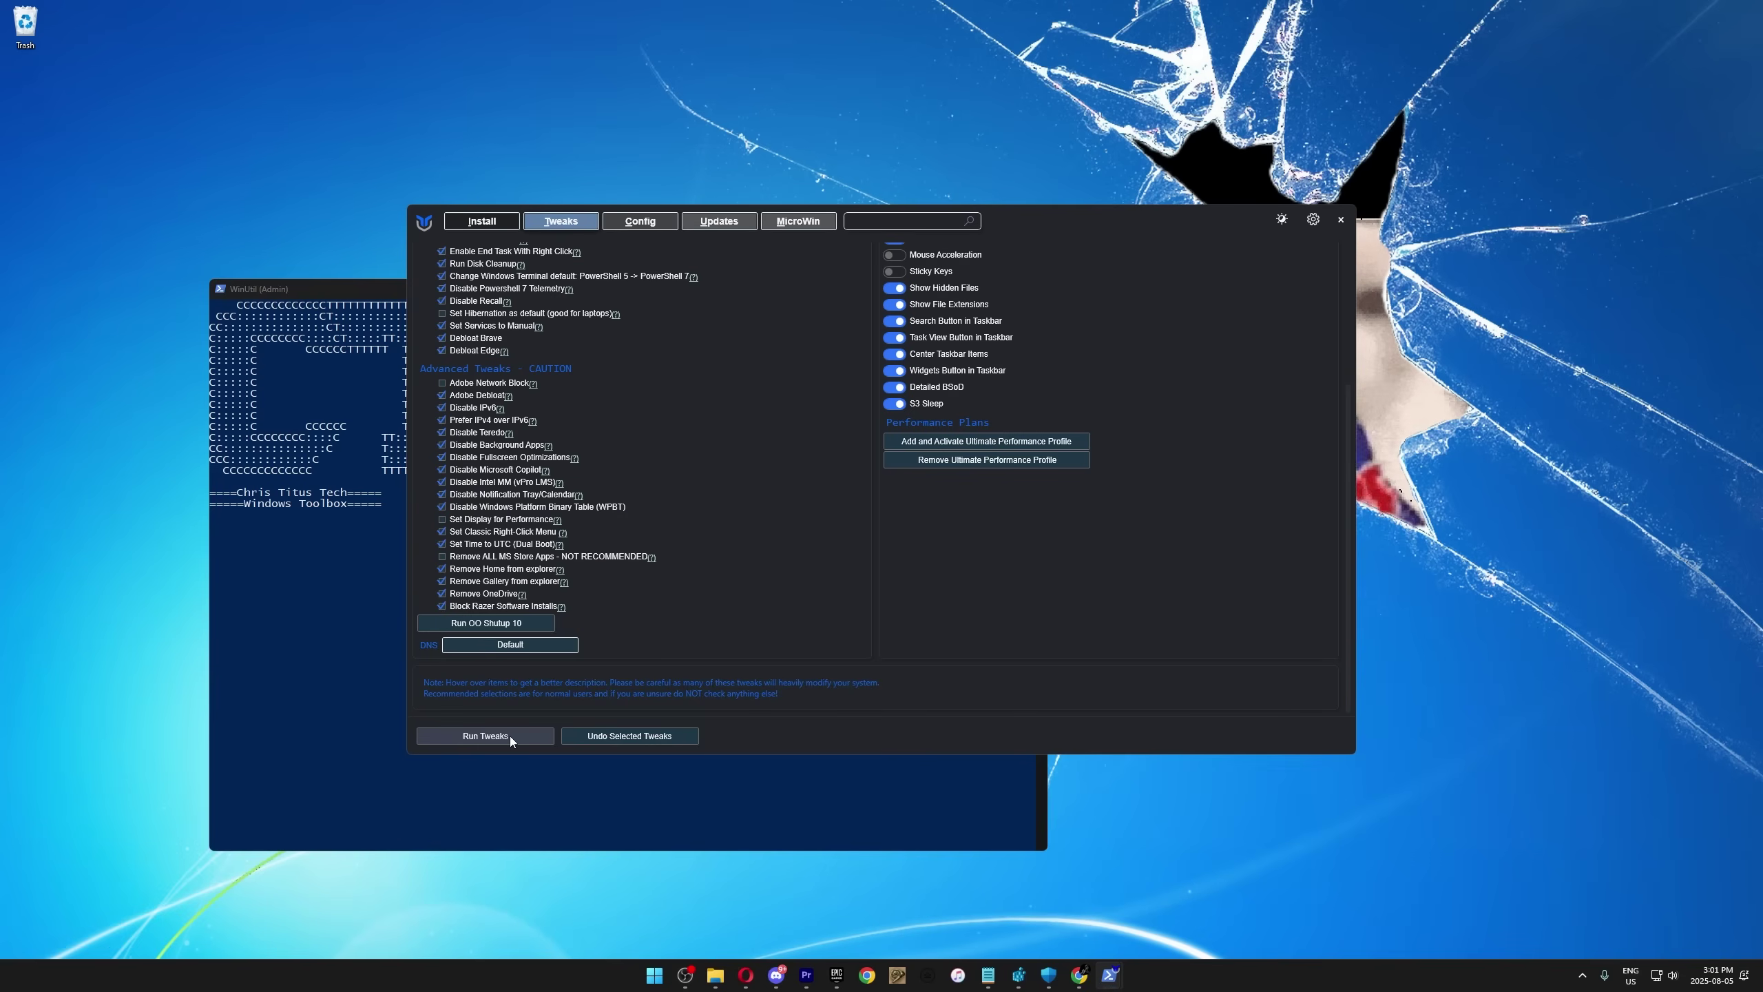
Run the selected tweaks in the Windows utility.
click(360, 670)
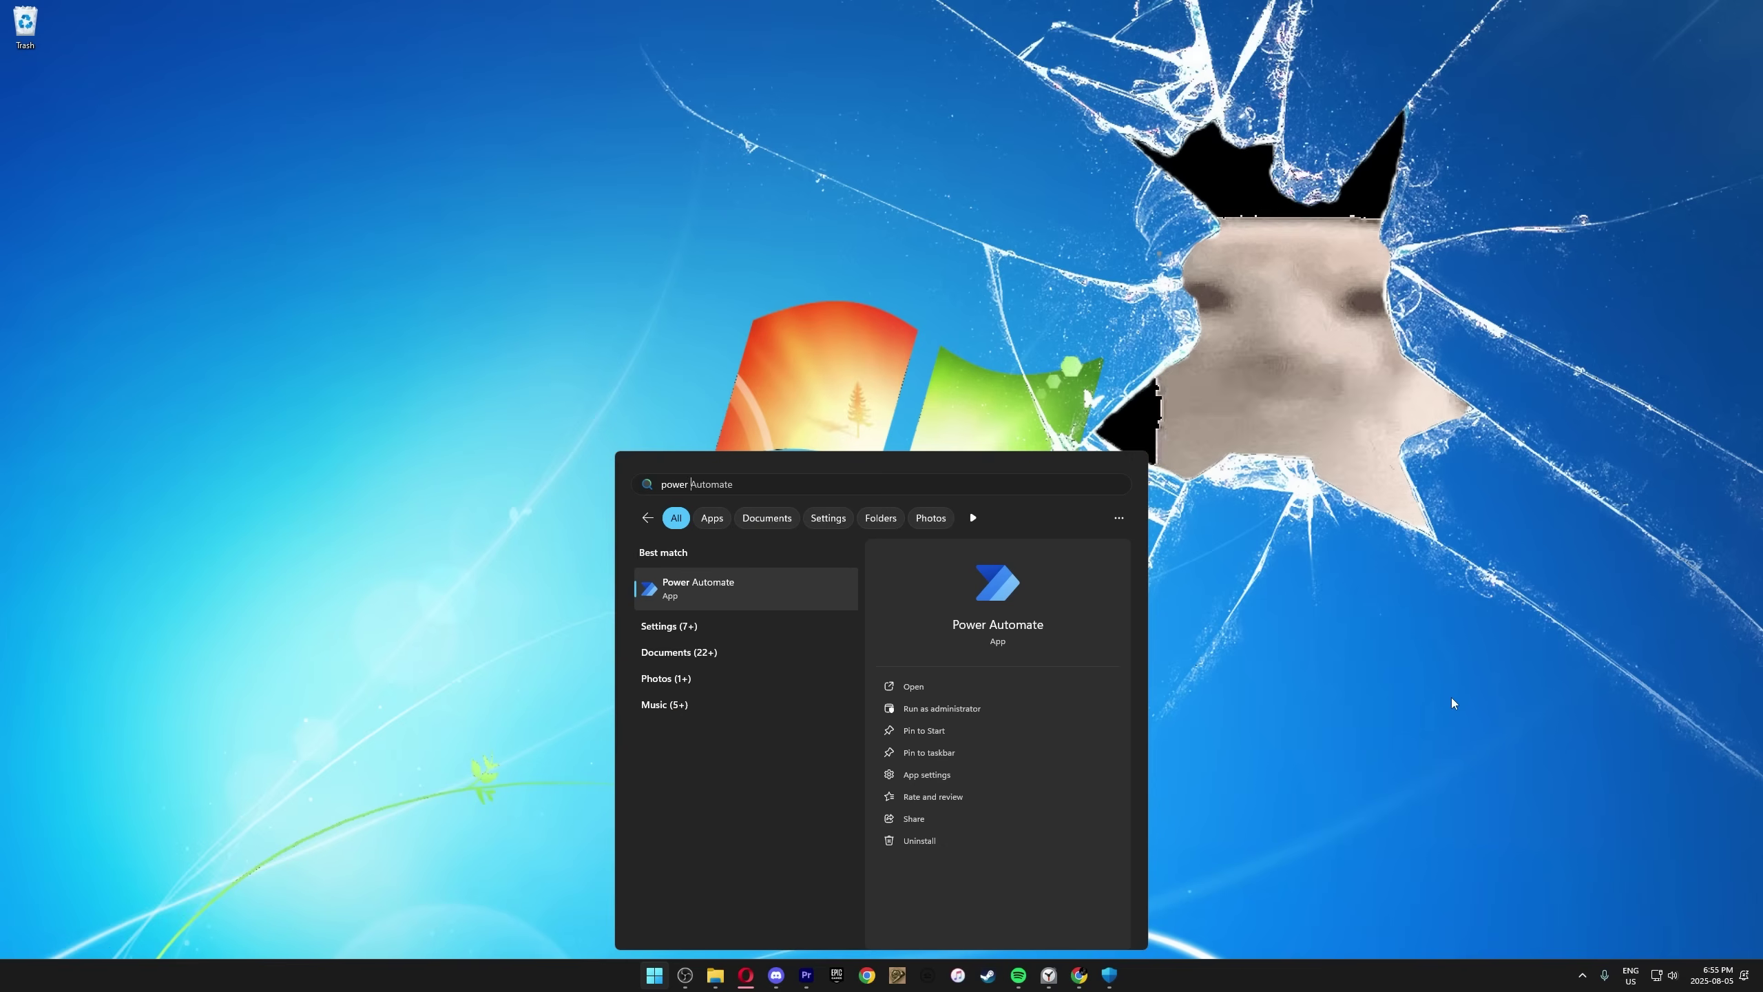
Search Windows for "power plan" and open the page for choosing a power plan.
text(plan)
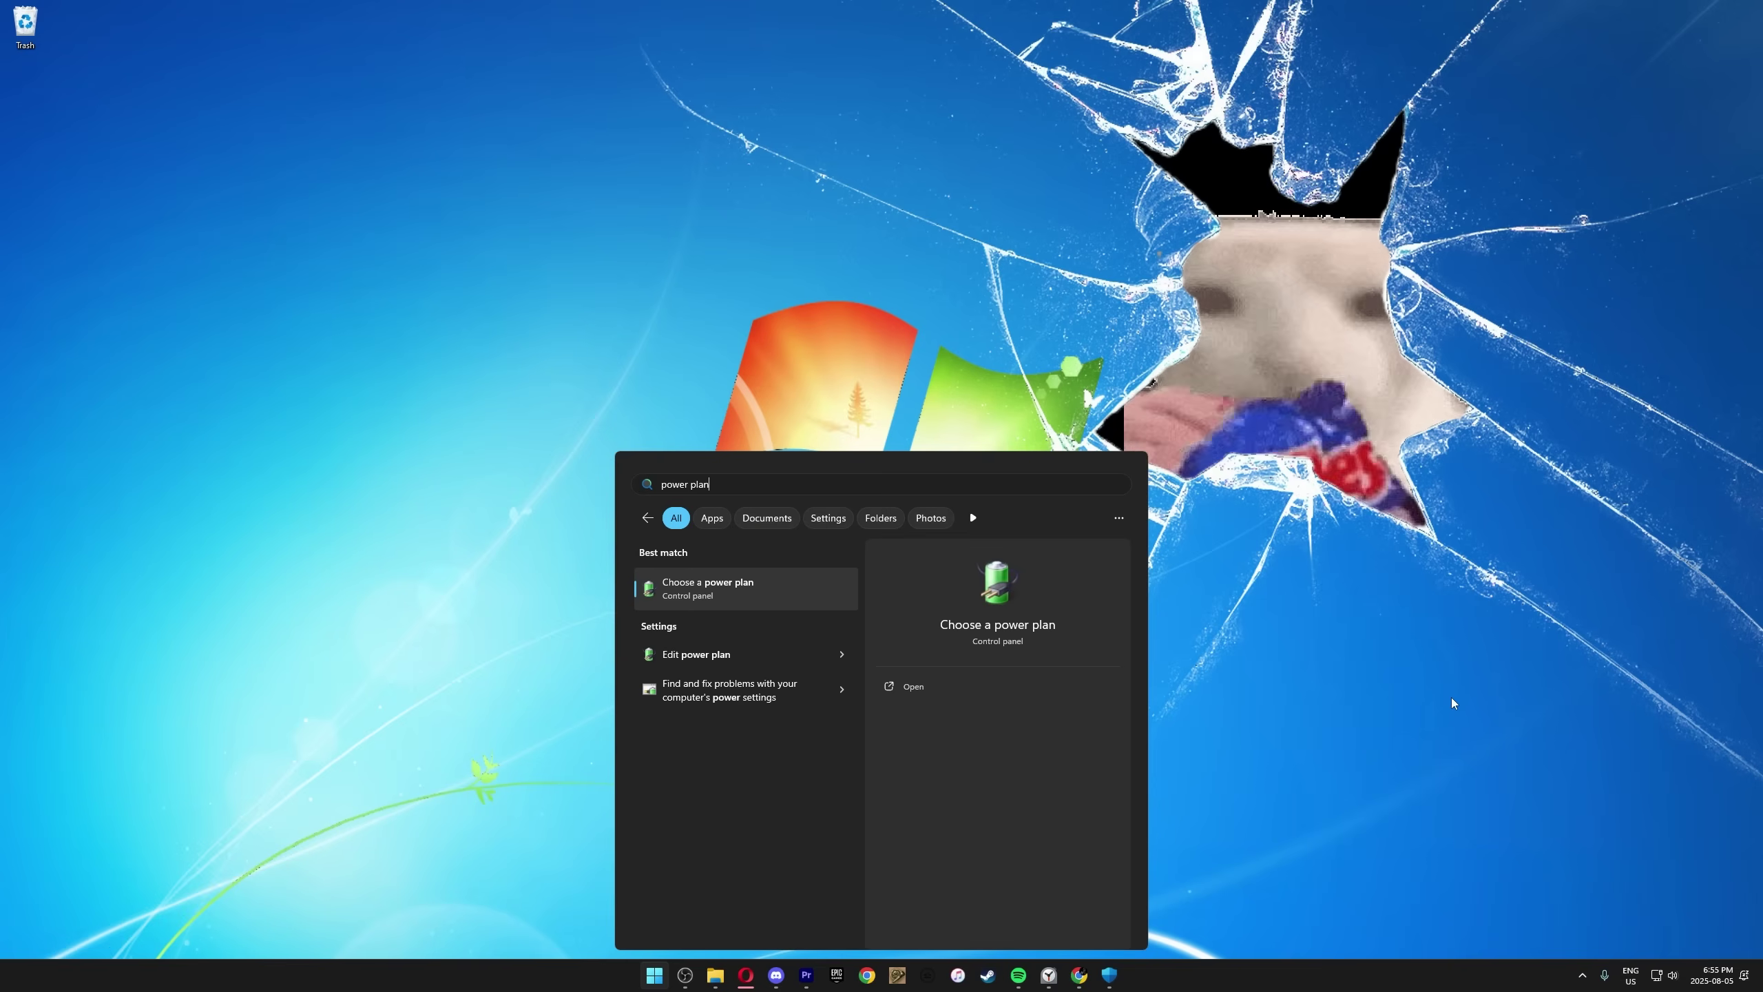
key(Return)
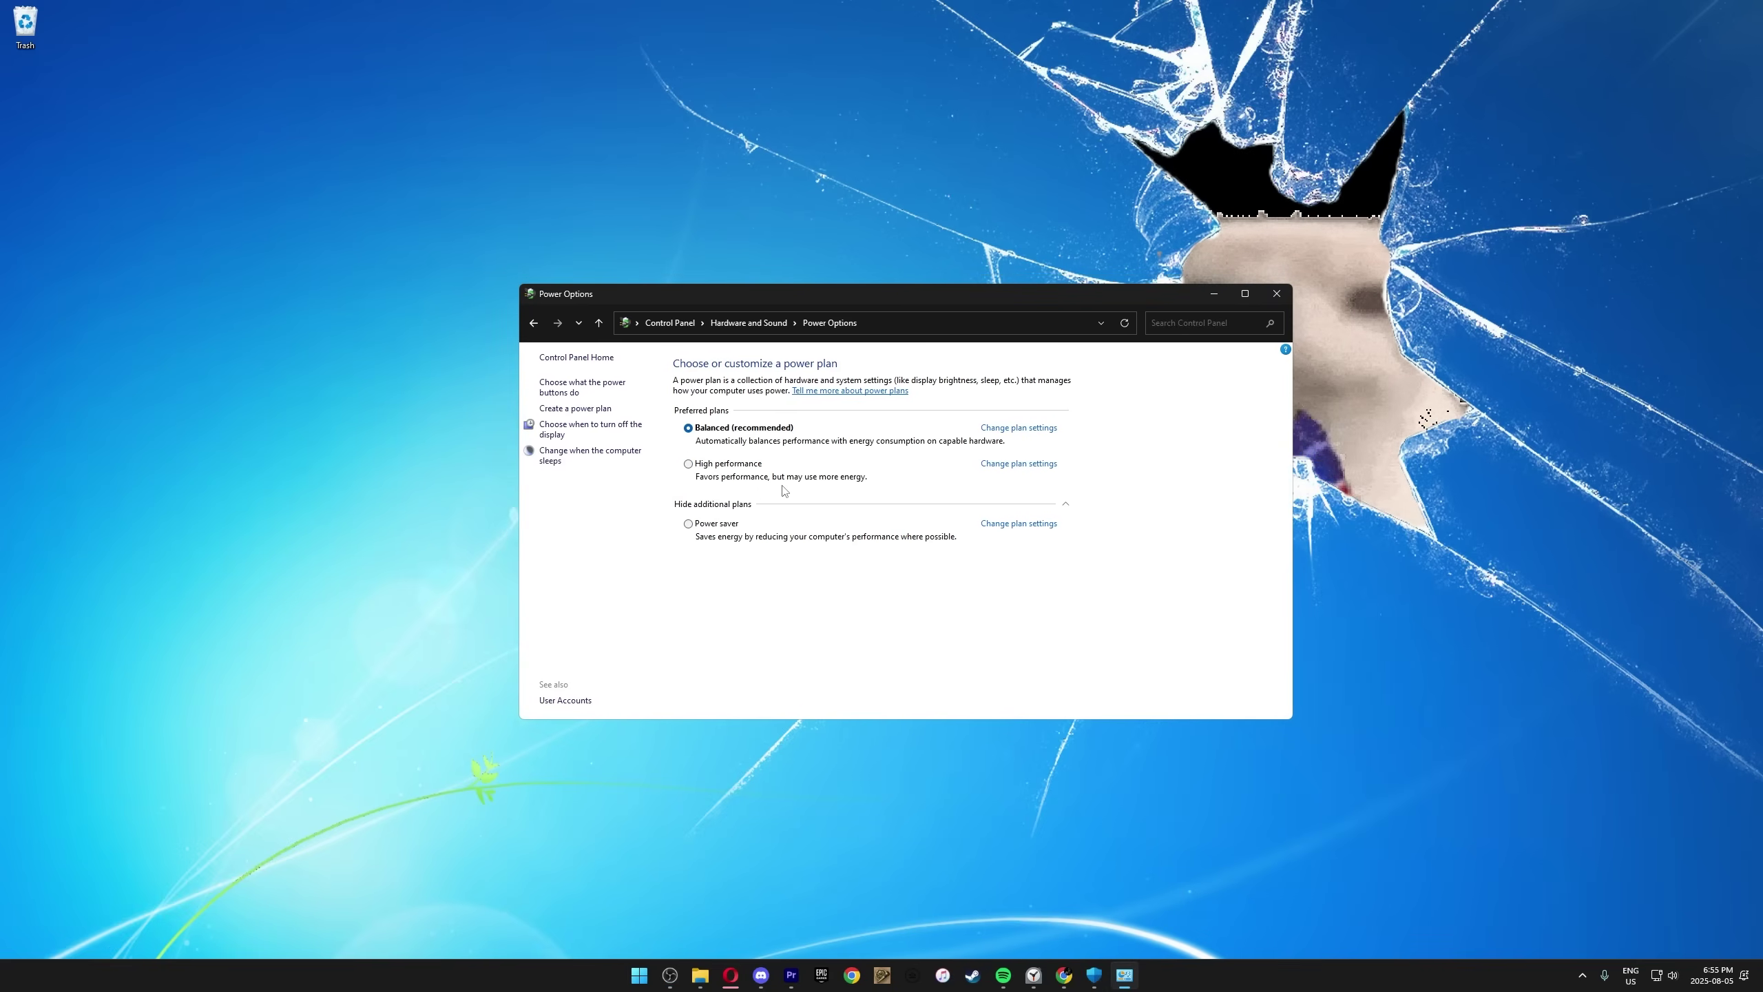
Open PowerShell and add the Ultimate Performance plan with "powercfg -duplicatescheme e9a42b02-d5df-448d-aa00-03f14749eb61".
key(super)
text(powershell)
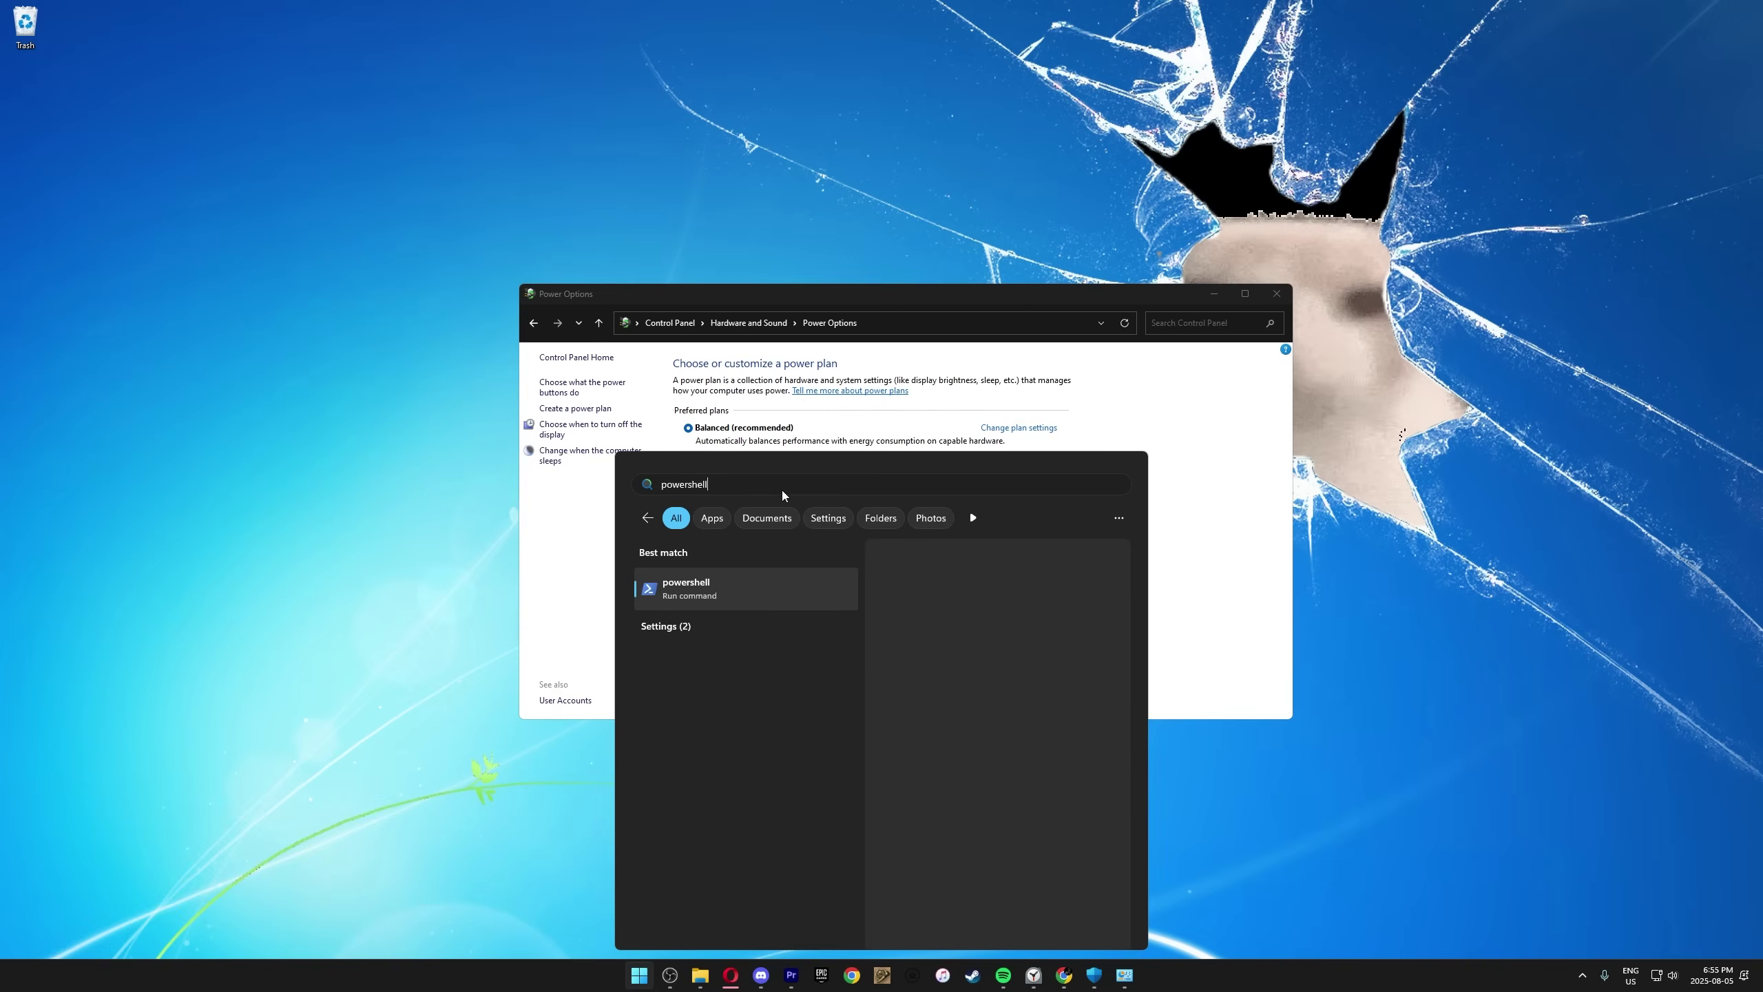
key(Return)
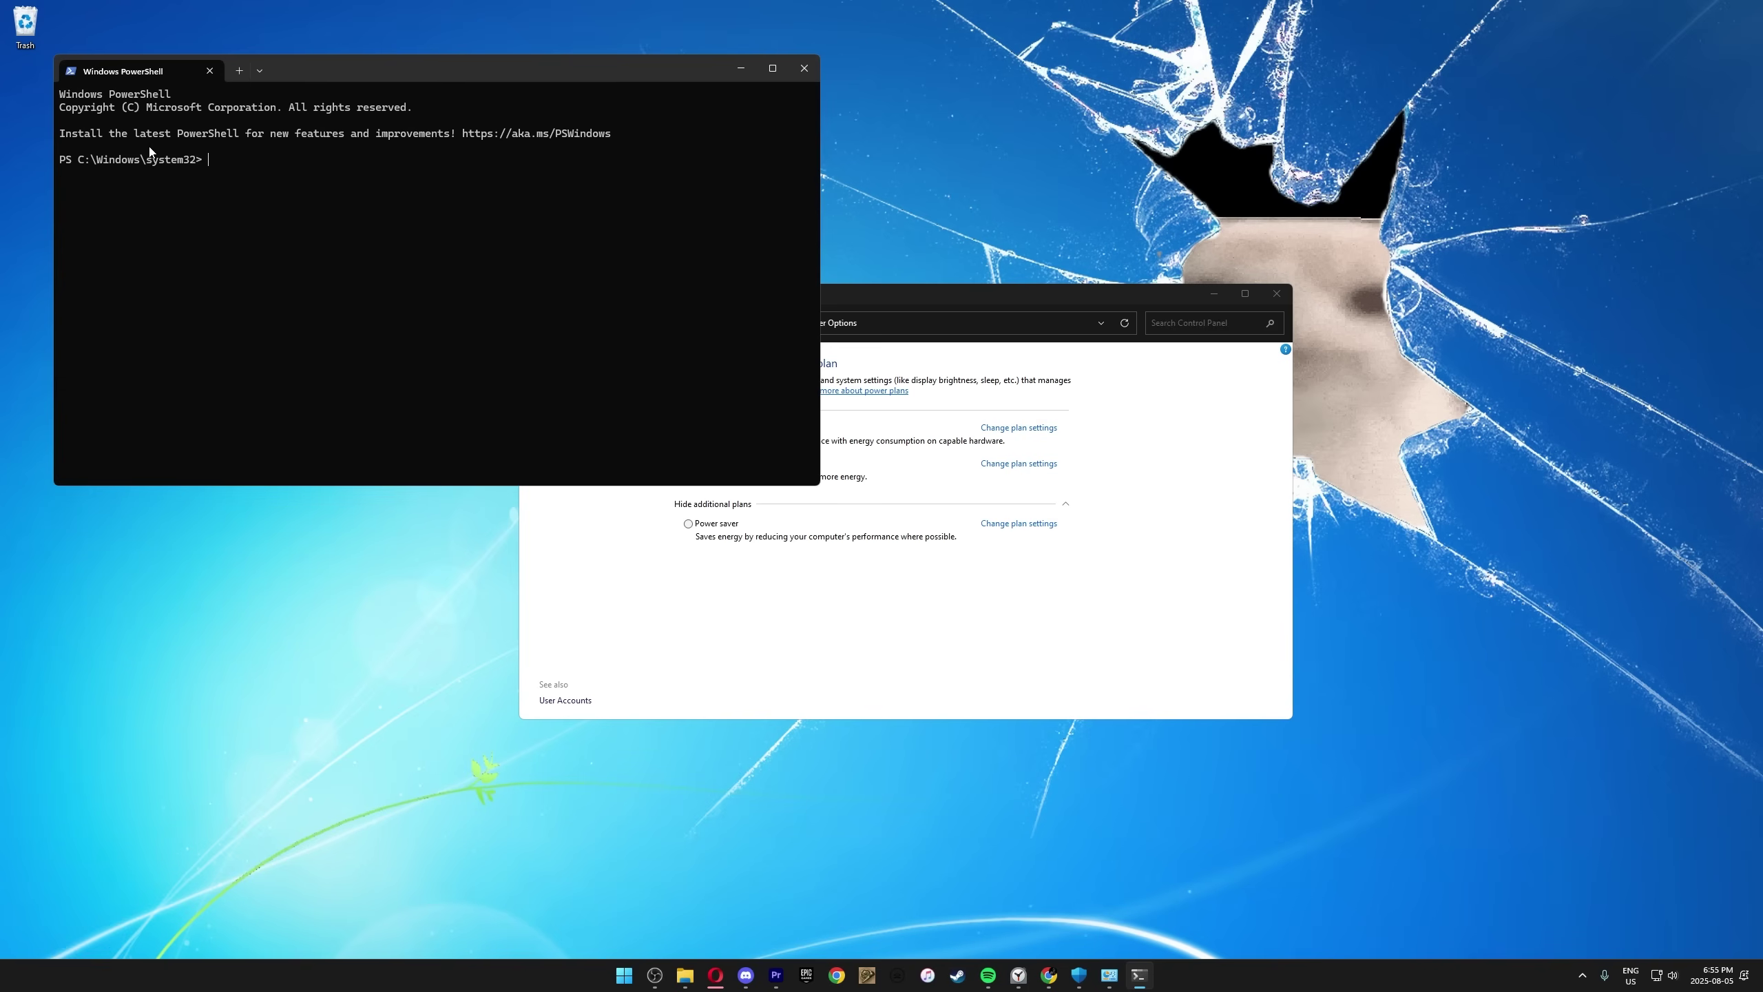
text(powercfg -duplicatescheme e9a42b02-d5df-448d-aa00-03f14749eb61)
key(Return)
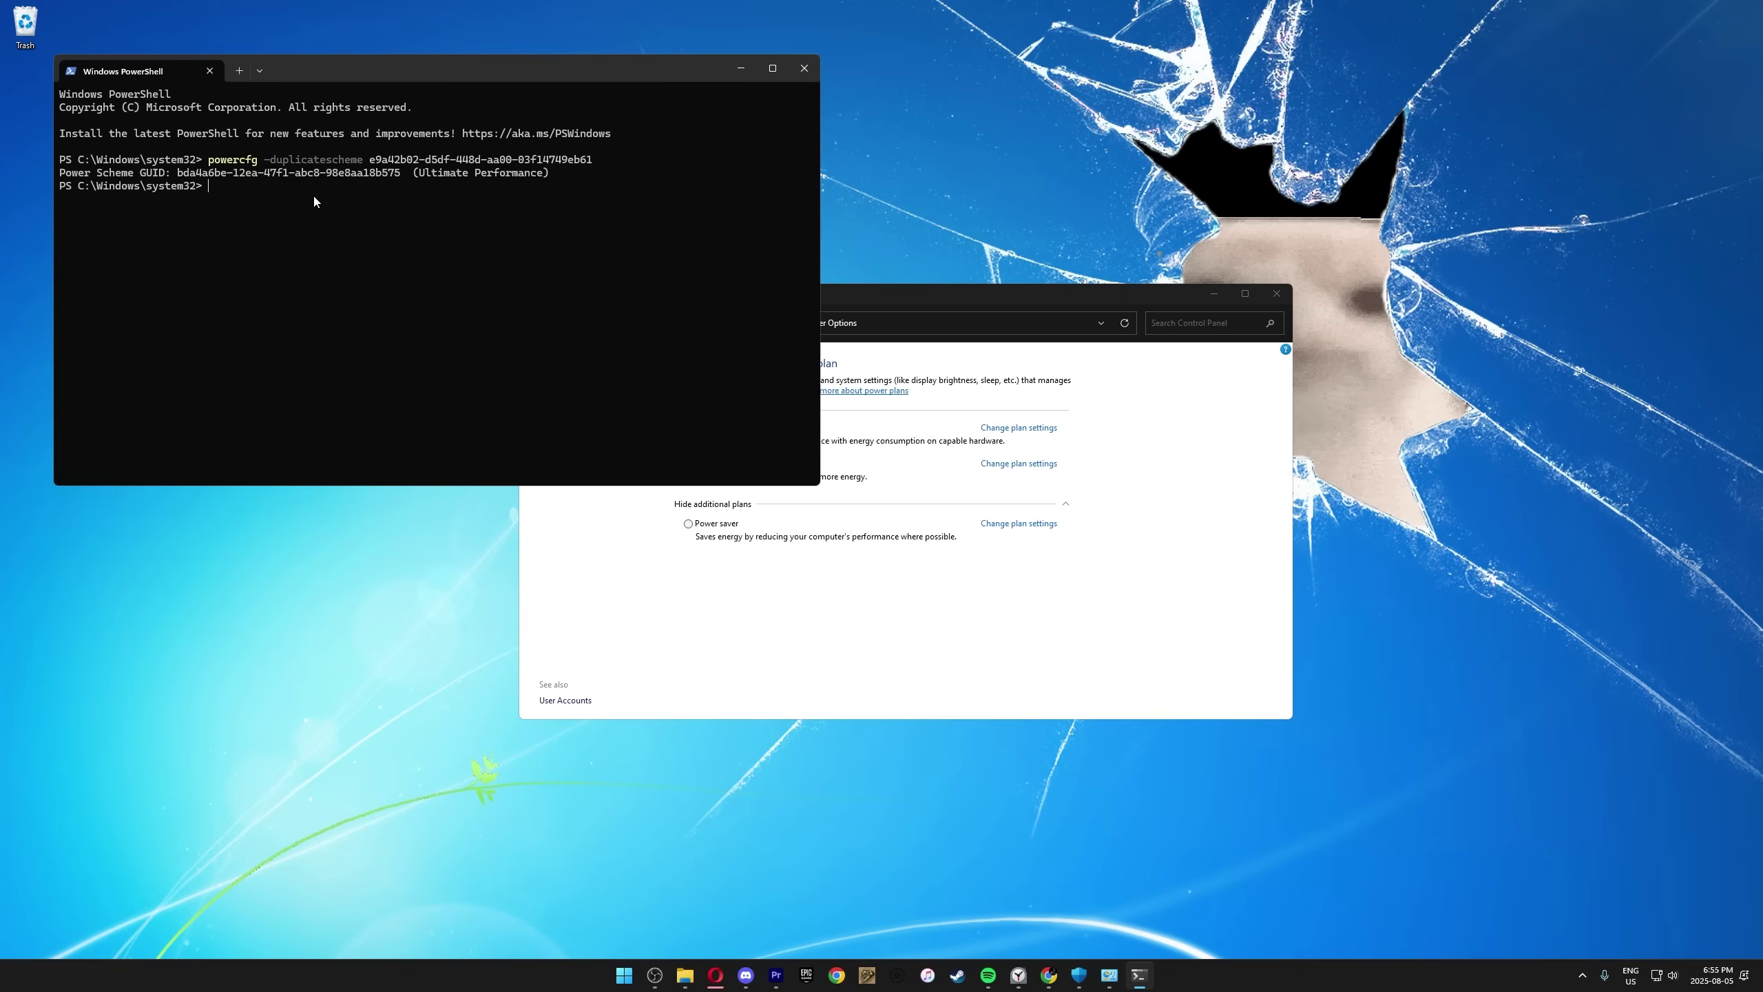
Return to the Power Options window and reload its list of power plans.
click(665, 535)
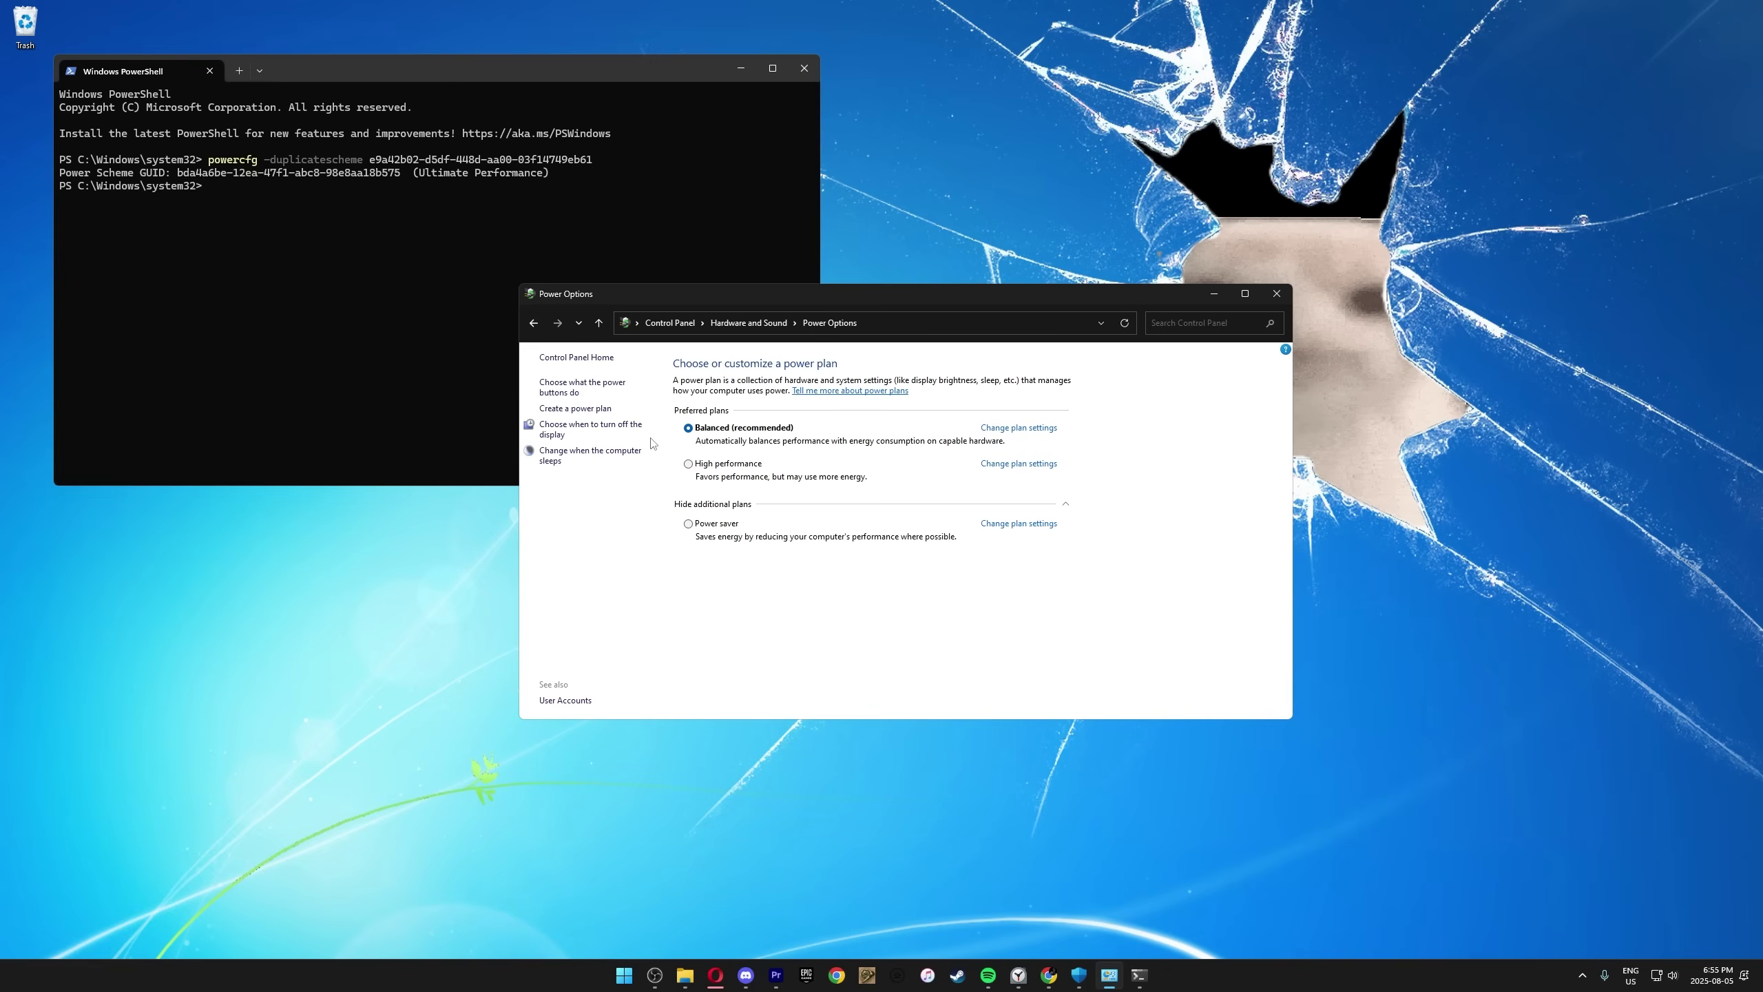
click(552, 325)
click(555, 323)
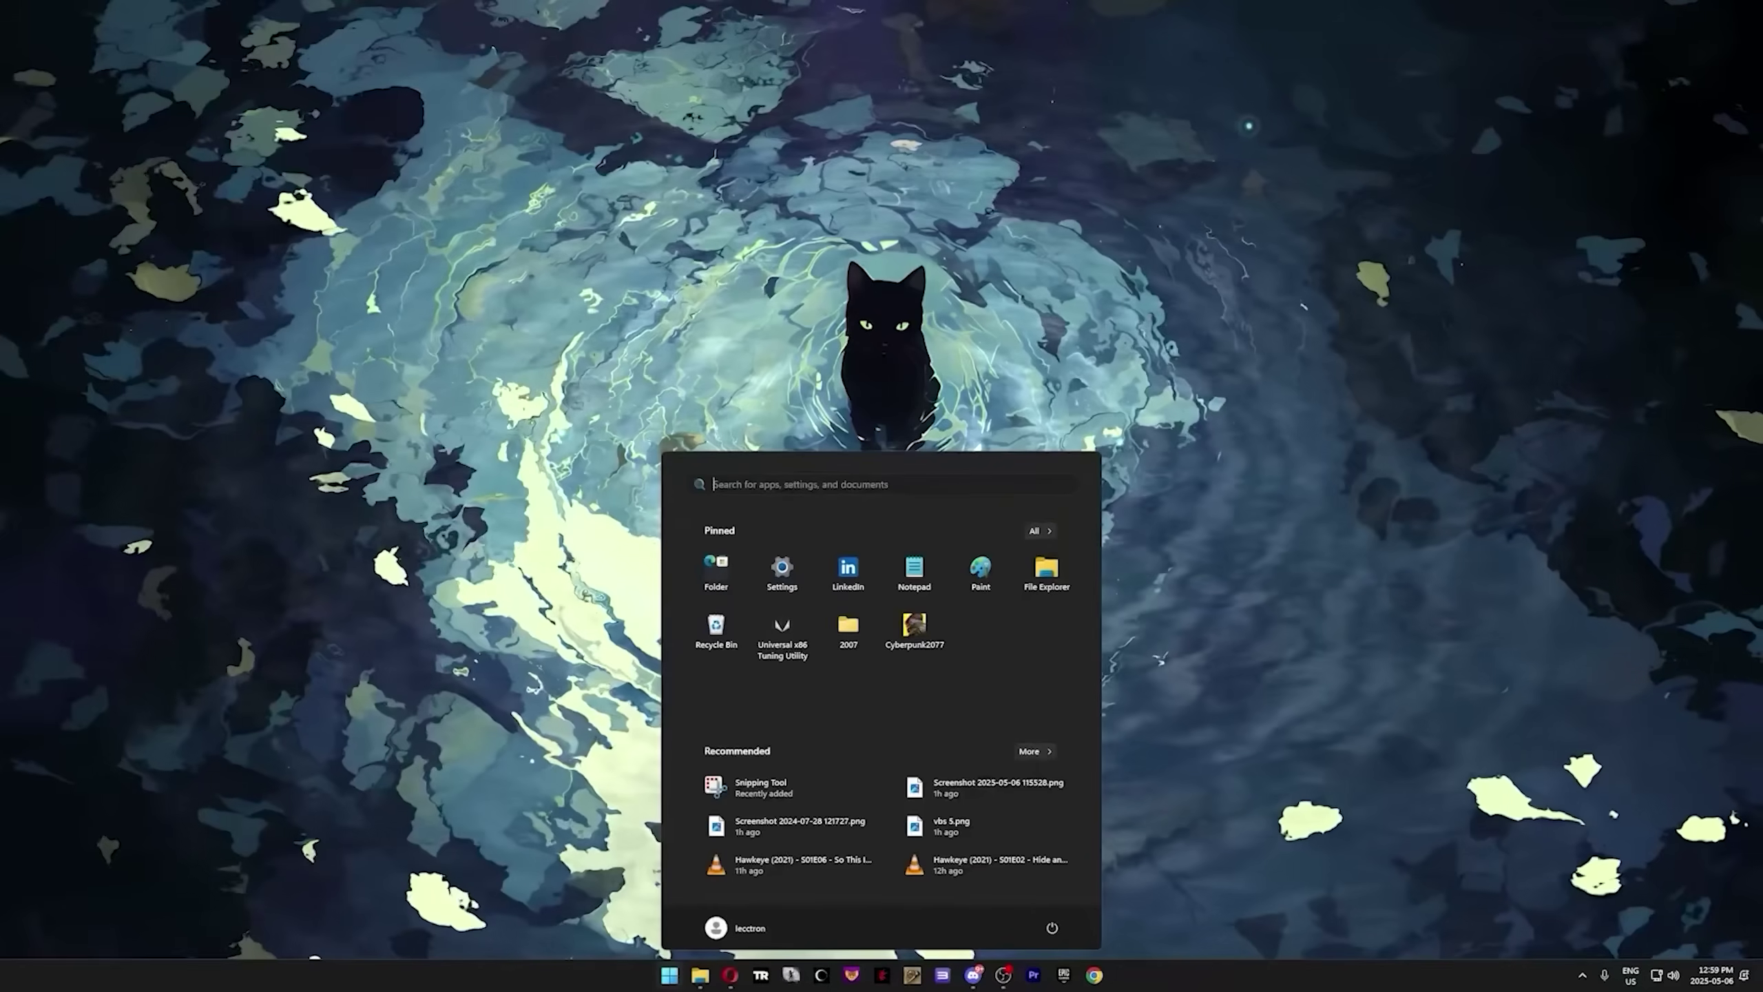
Open Registry Editor and go to Computer\HKEY_LOCAL_MACHINE\SOFTWARE\Microsoft\Windows NT\CurrentVersion\Multimedia\SystemProfile\Tasks\Games.
text(reged)
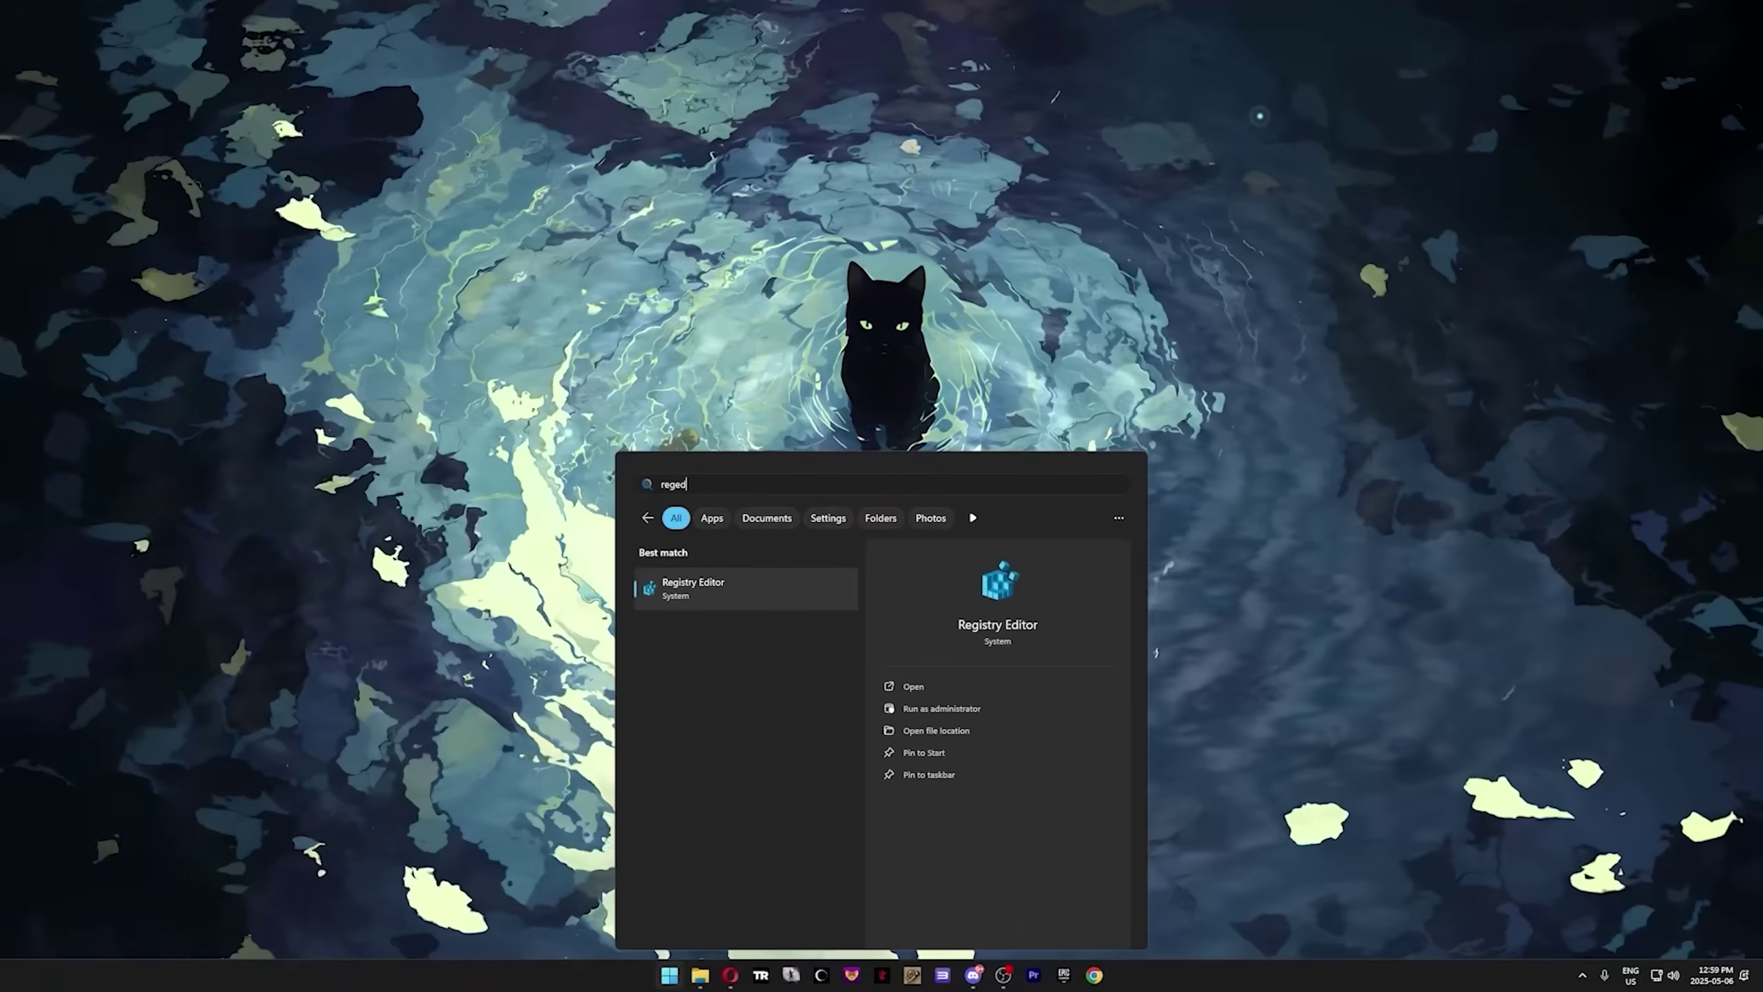
key(Return)
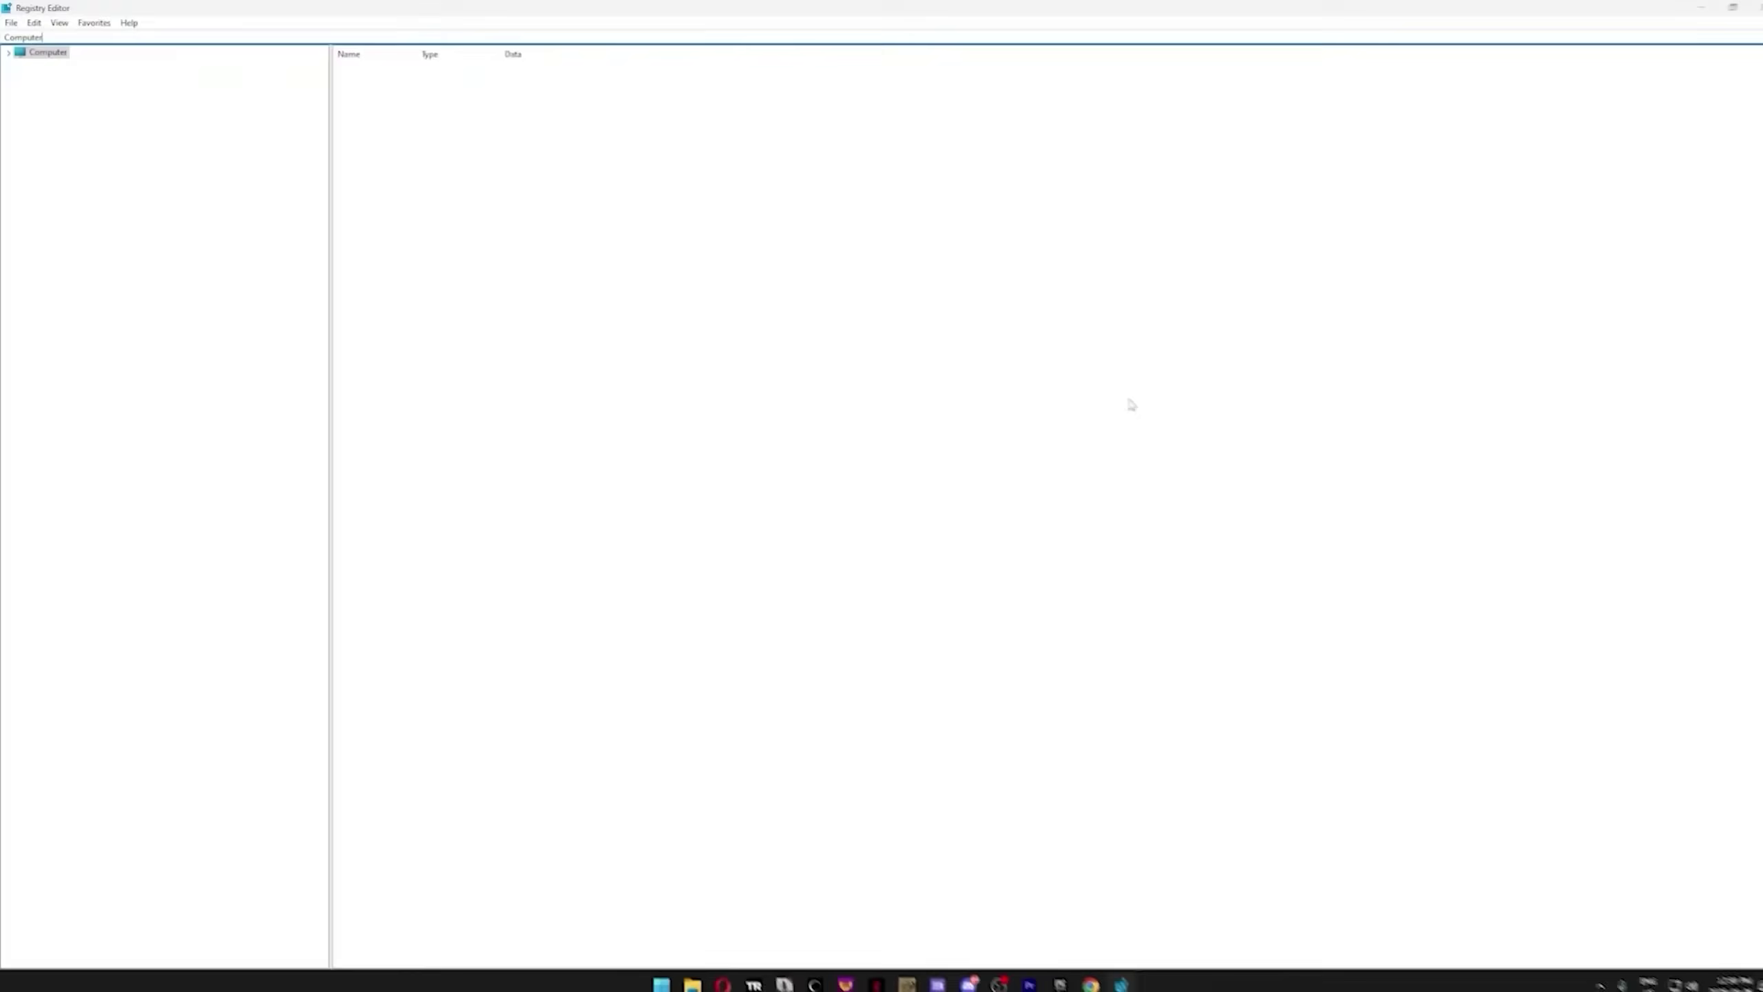
key(BackSpace)
text(Computer\HKEY_LOCAL_MACHINE\SOFTWARE\Microsoft\Windows NT\CurrentVersion\Multimedia\SystemProfile\Tasks\Games)
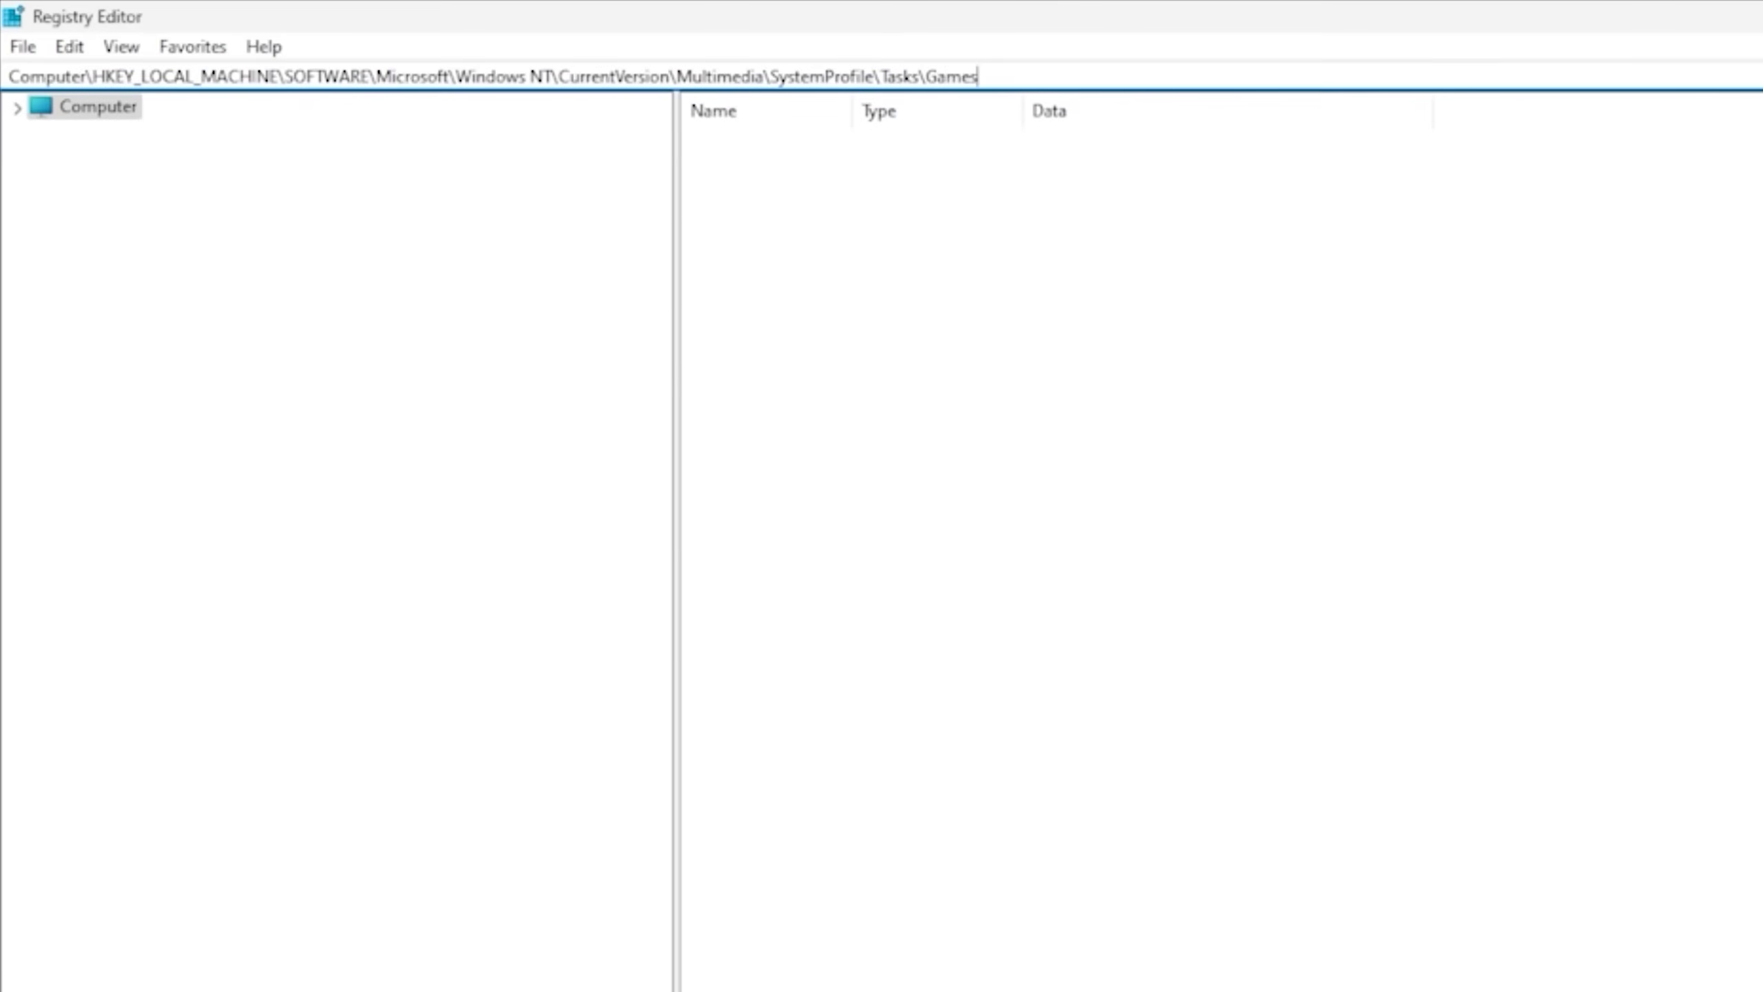
key(Return)
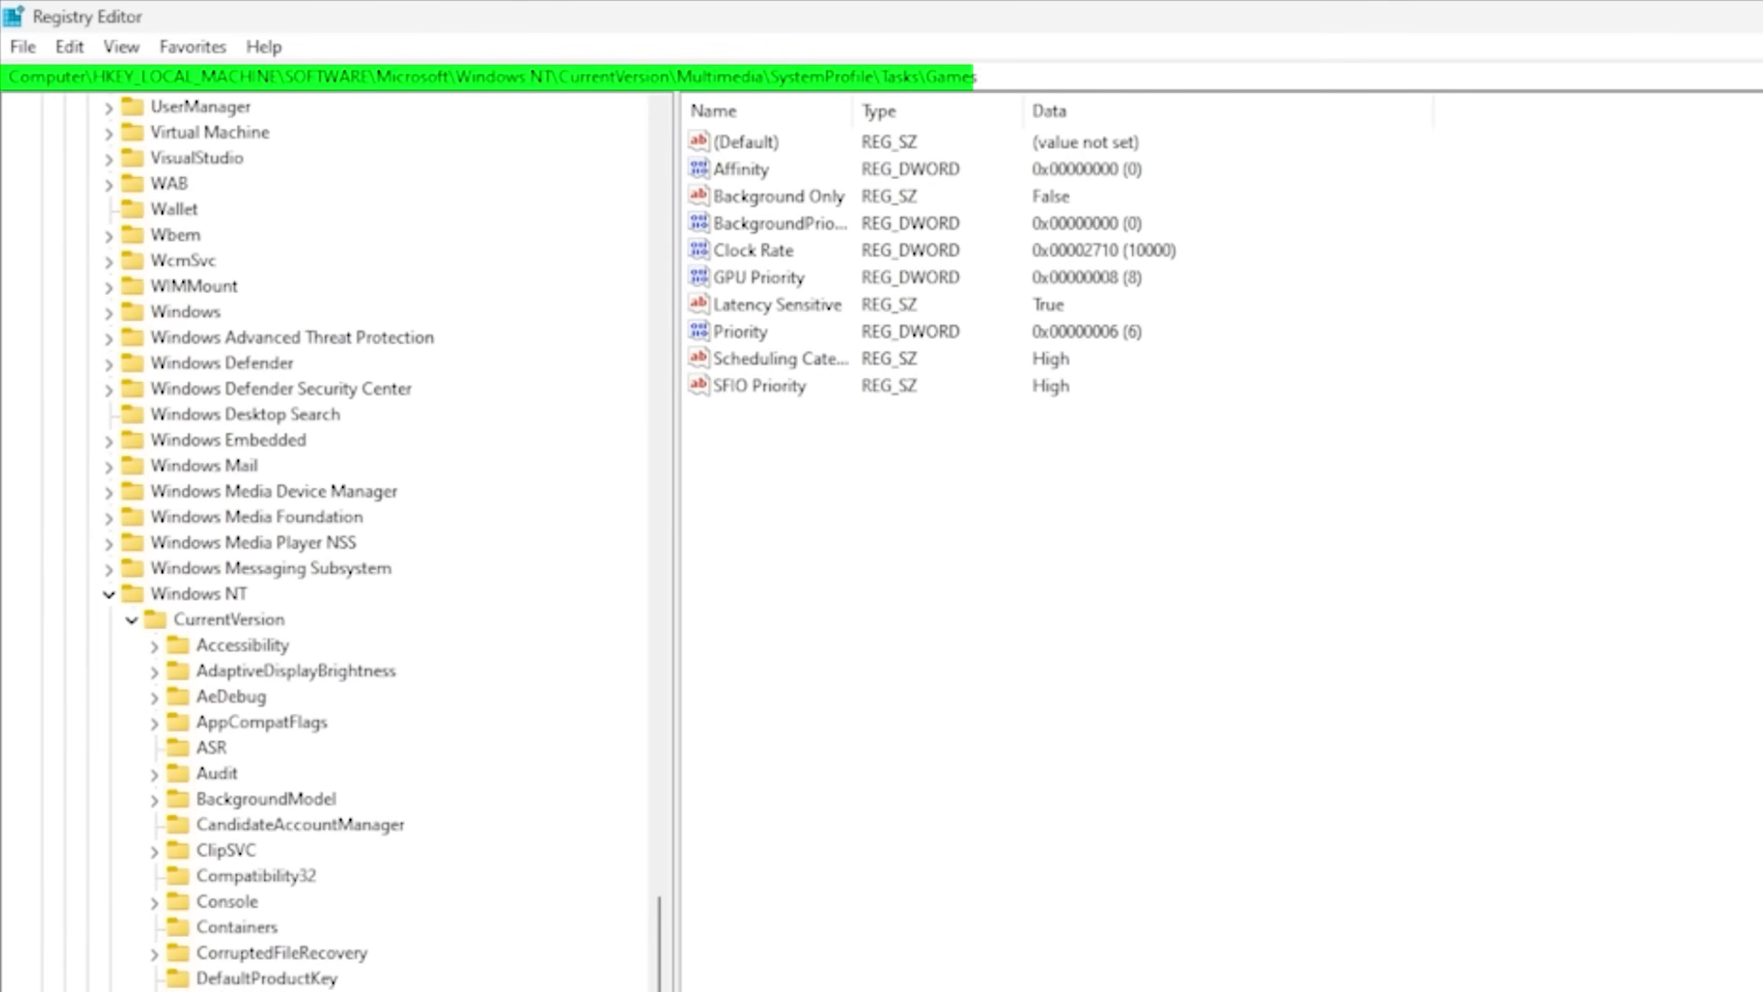
Set the Scheduling Category value of the Games registry key to High.
scroll(313, 542, down, 7)
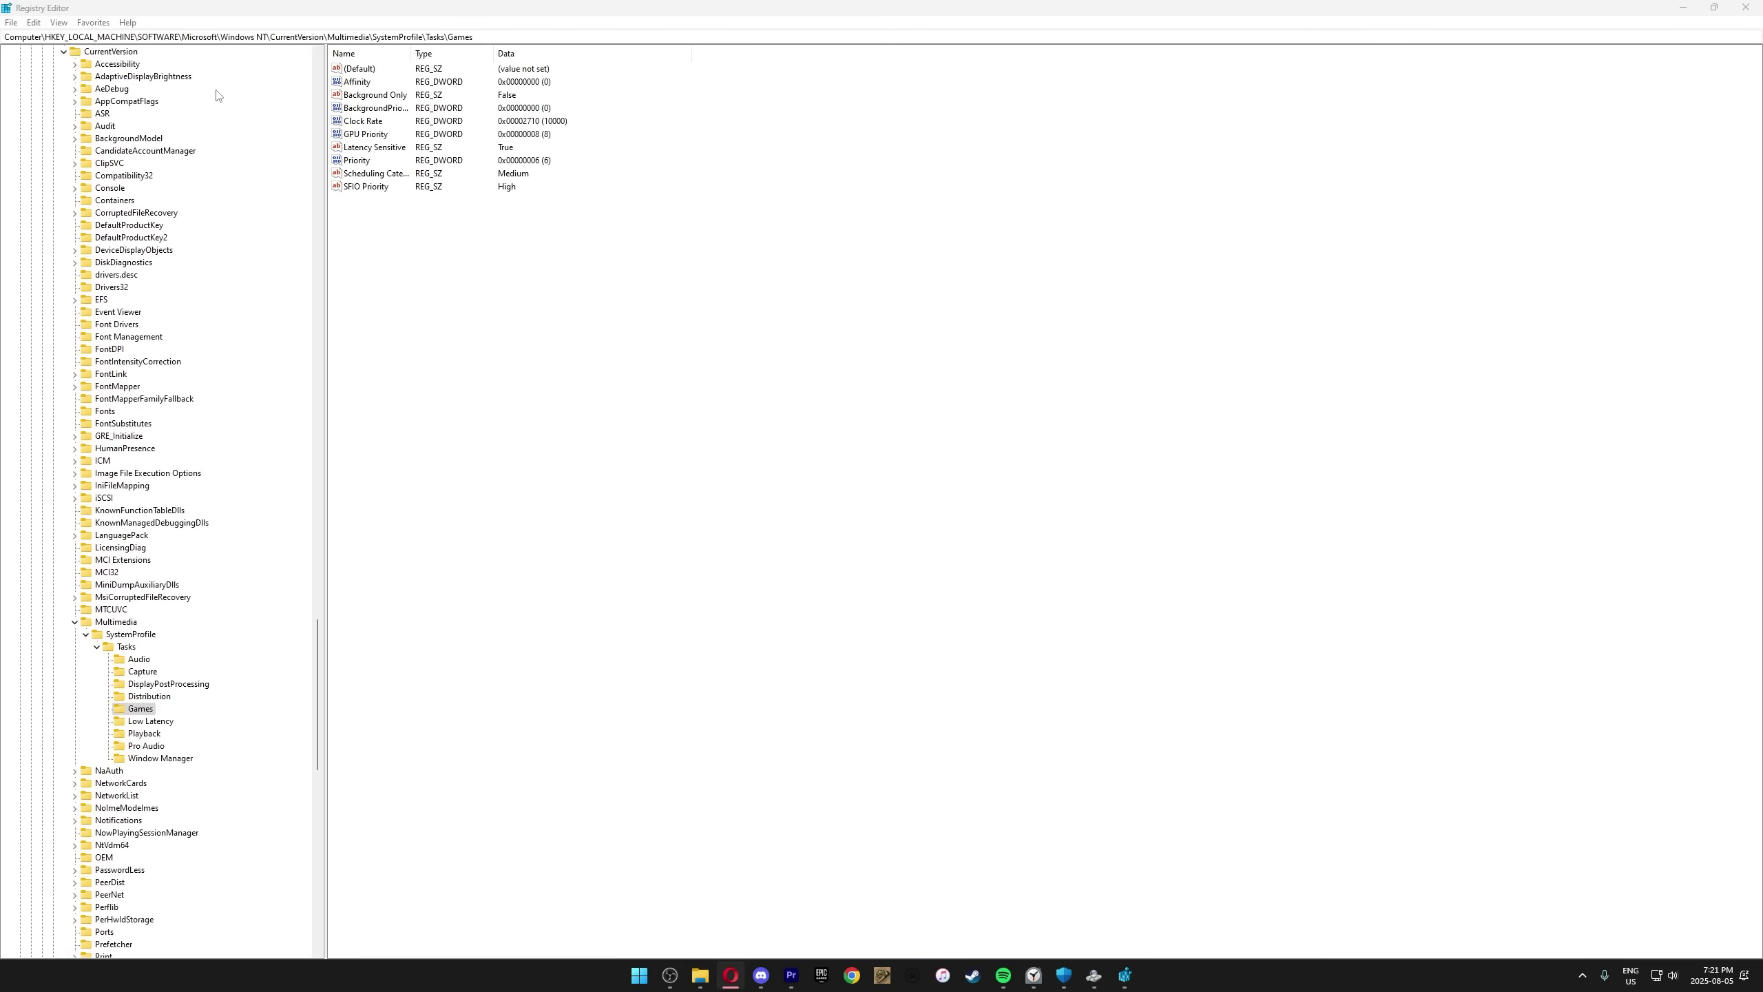
double_click(361, 173)
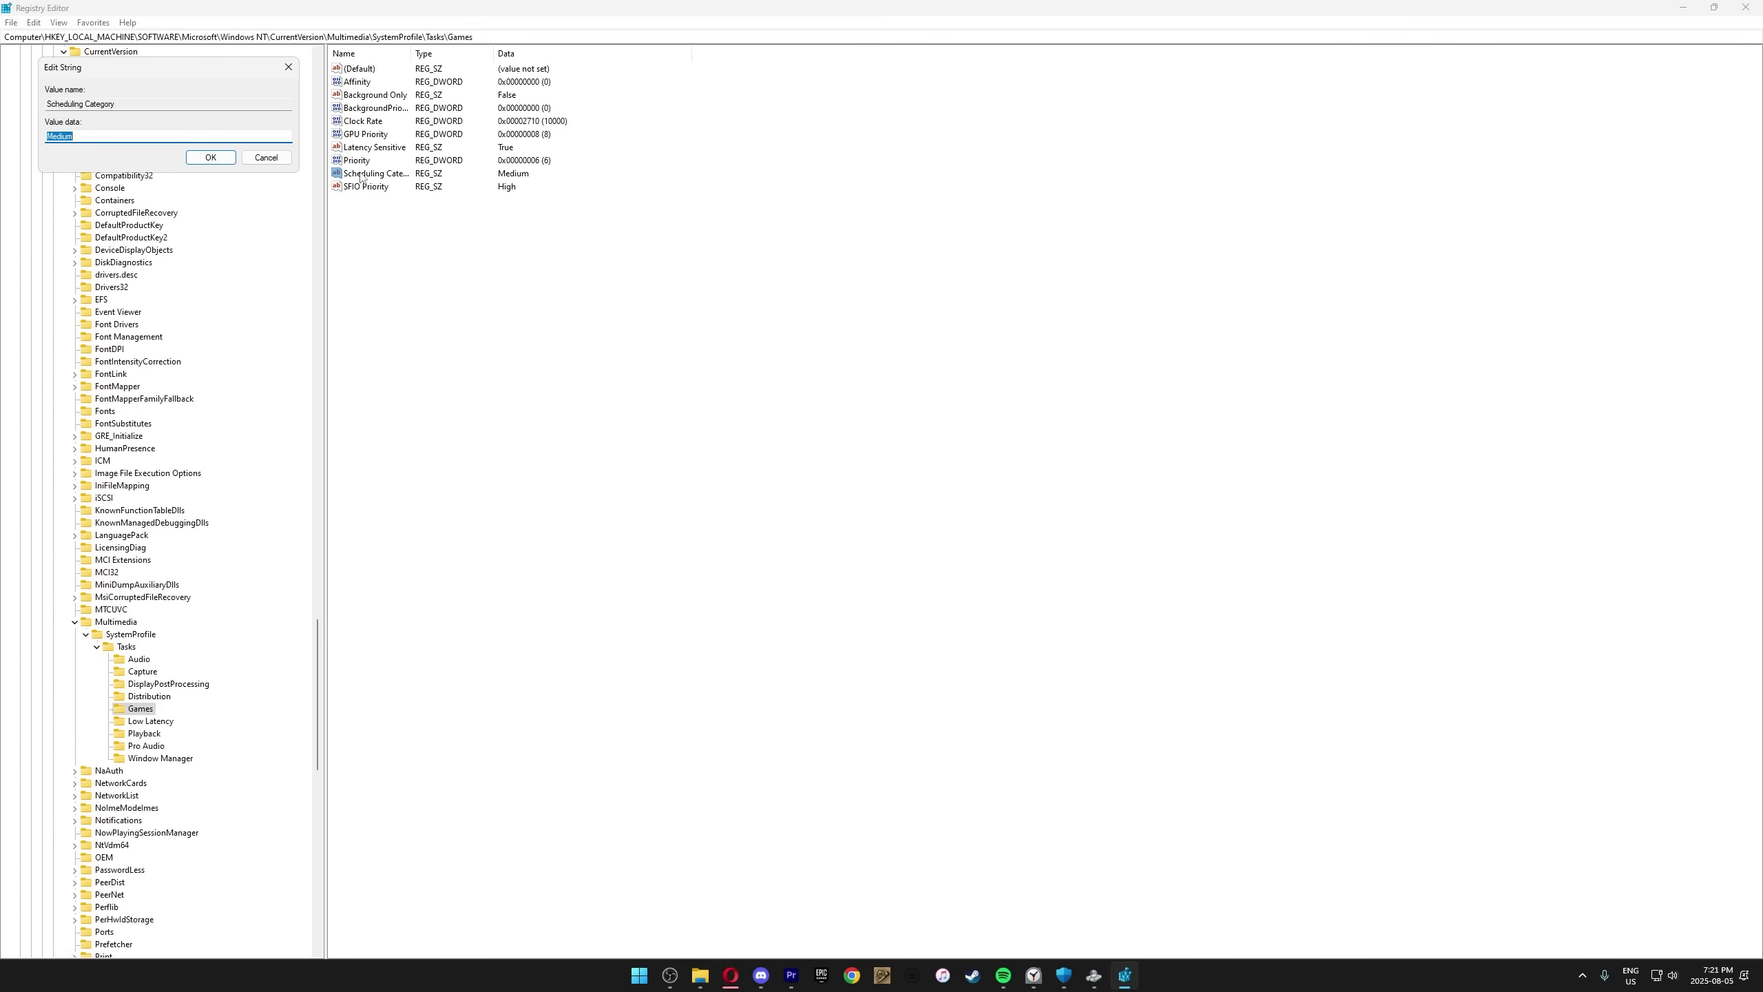
text(High)
click(209, 159)
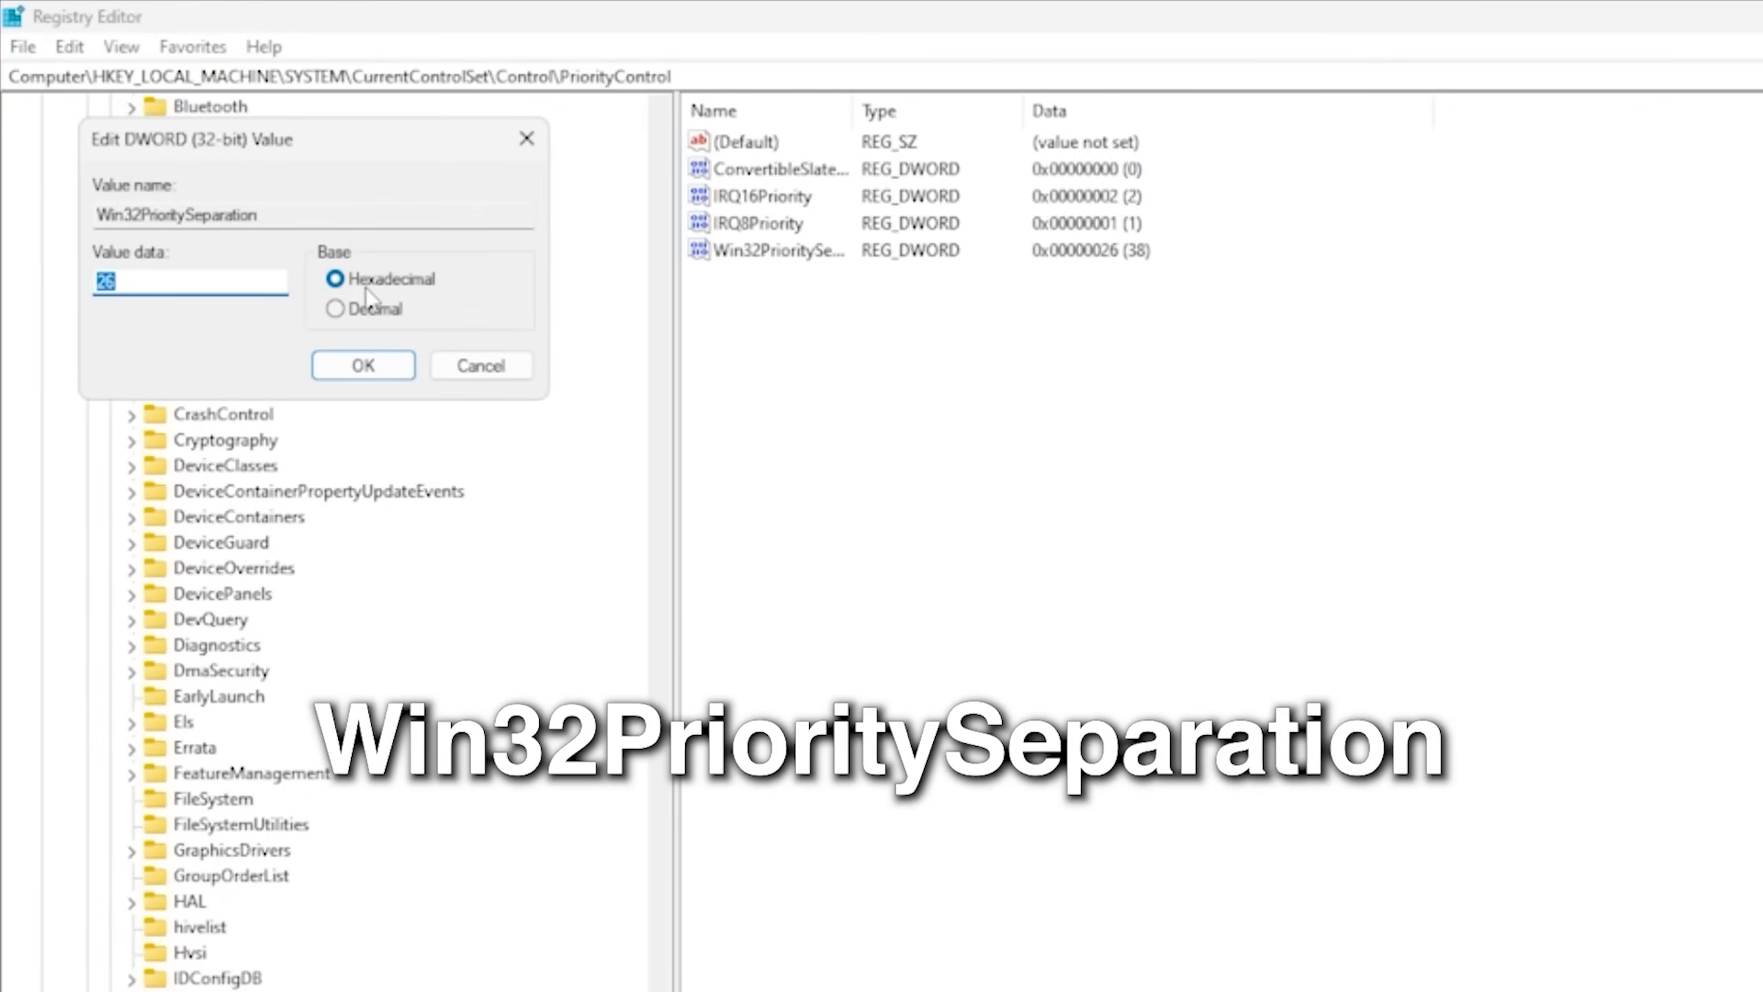
Switch the base of the Win32PrioritySeparation value to Decimal and select its value data for editing.
click(368, 310)
double_click(194, 283)
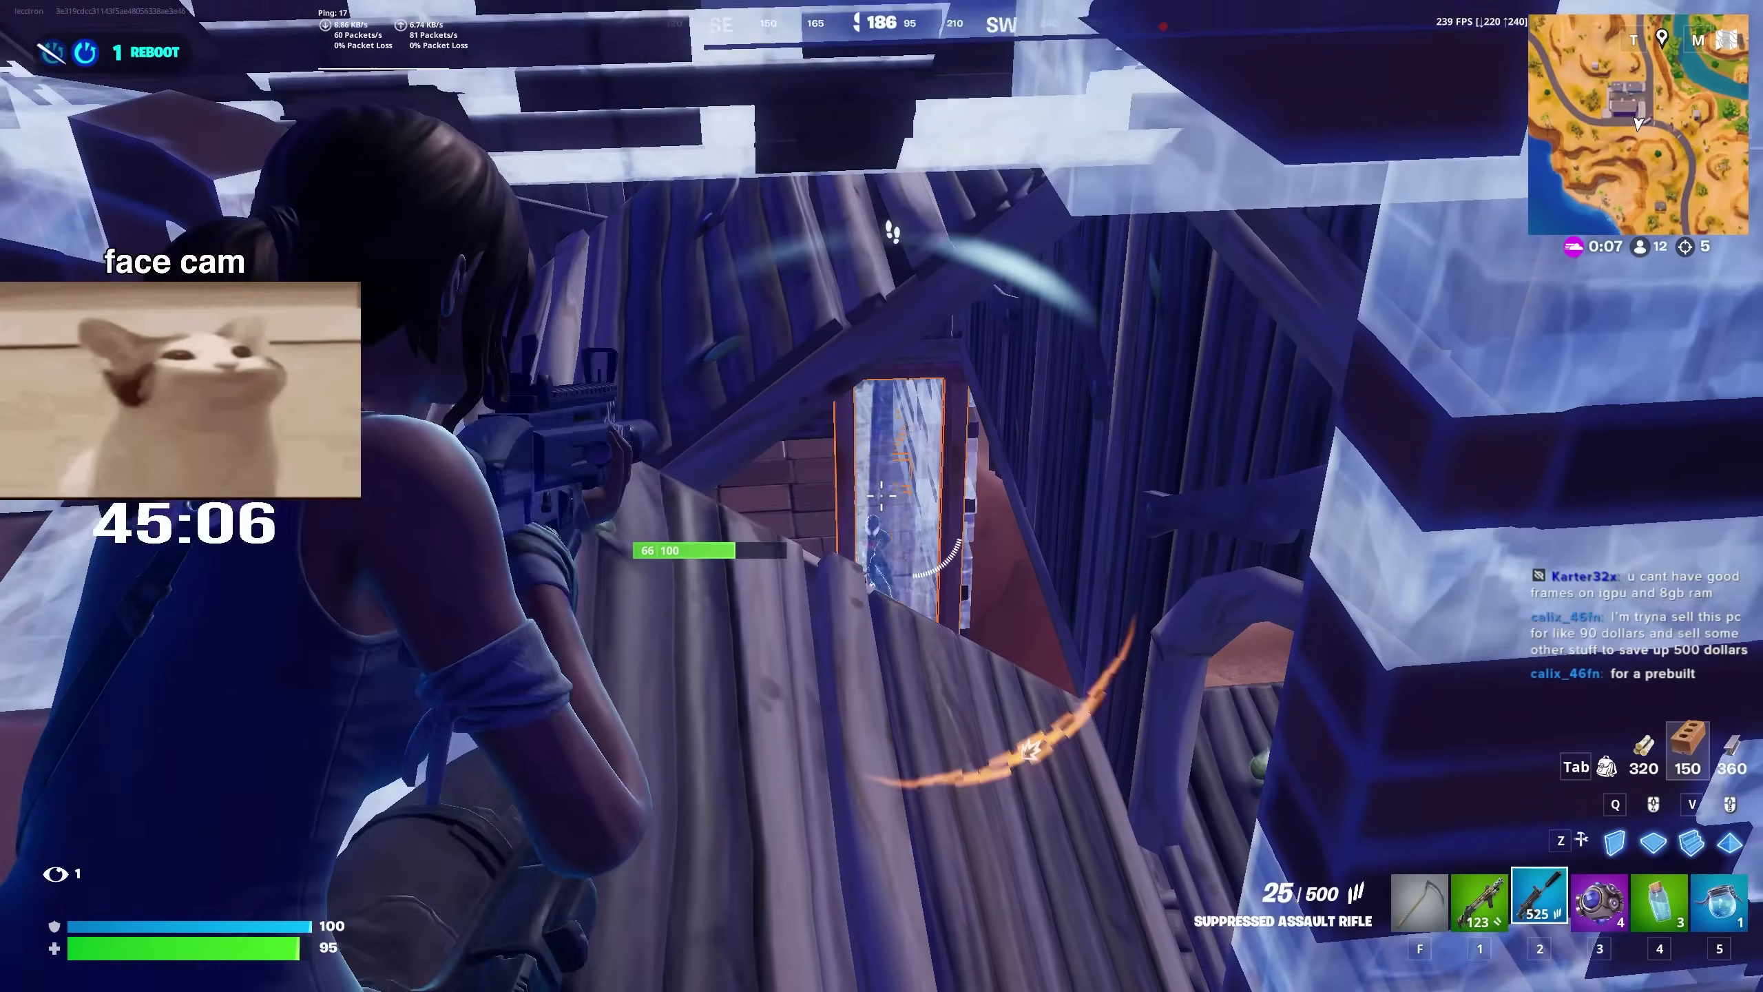
click(882, 496)
click(882, 496)
click(881, 496)
click(881, 496)
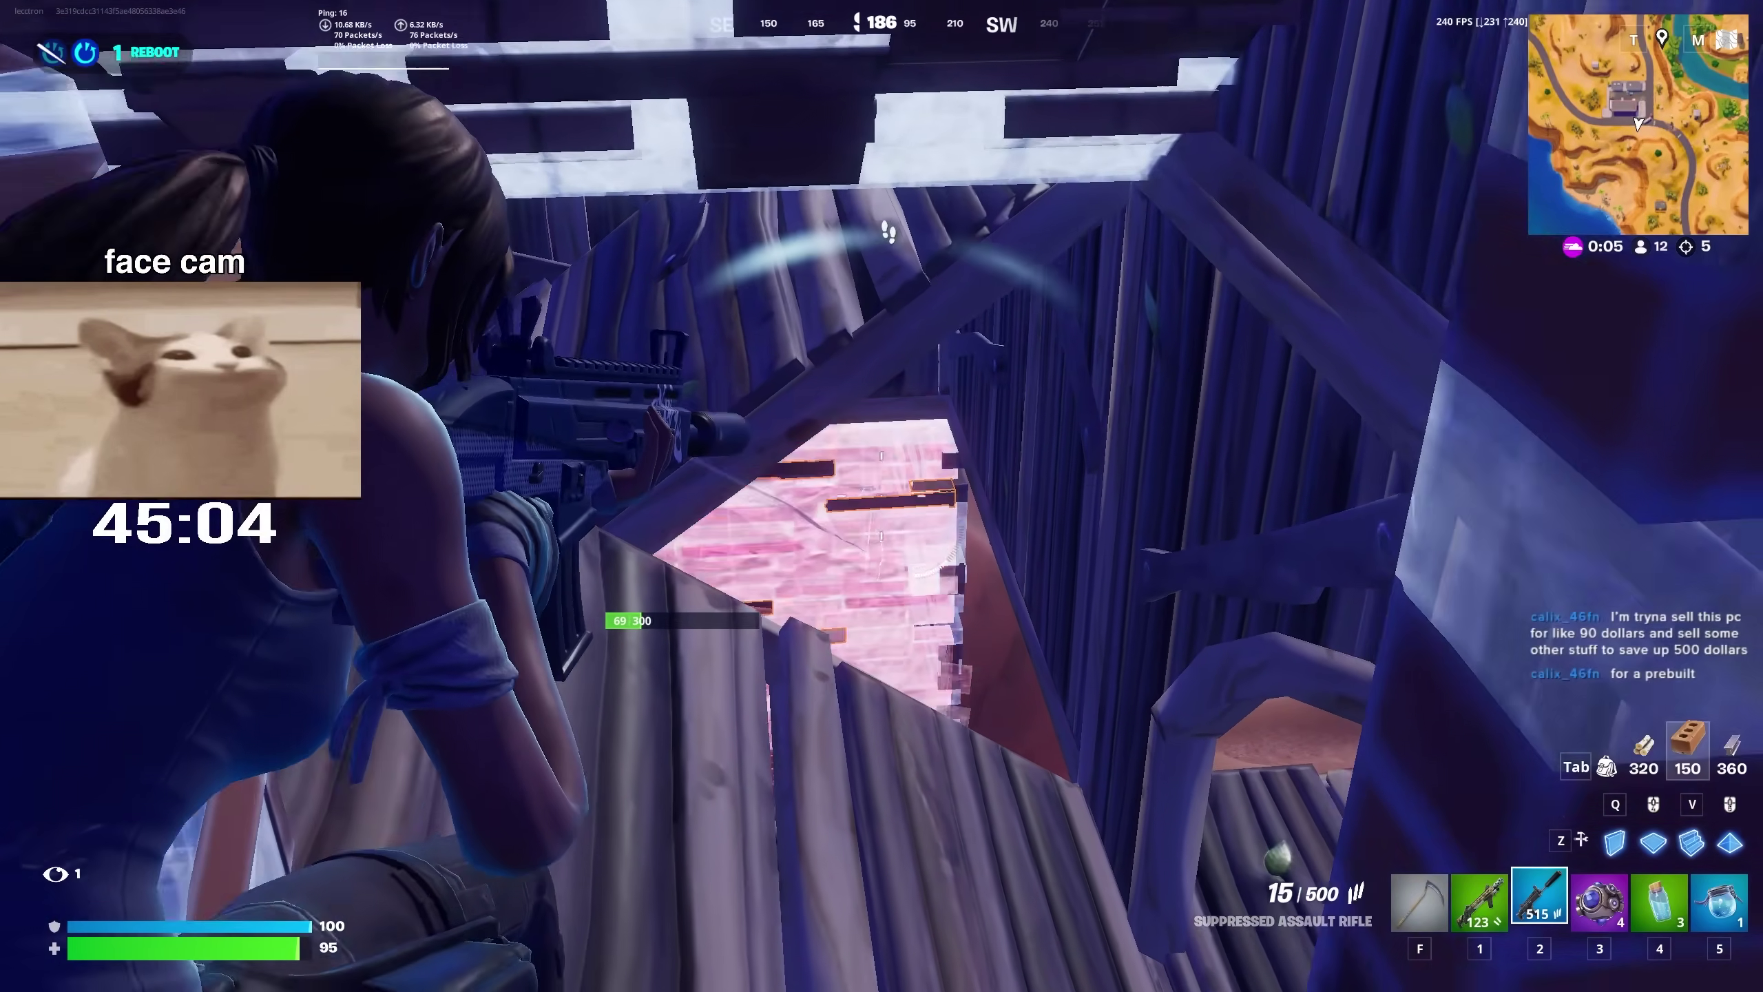
click(881, 495)
key(q)
click(881, 496)
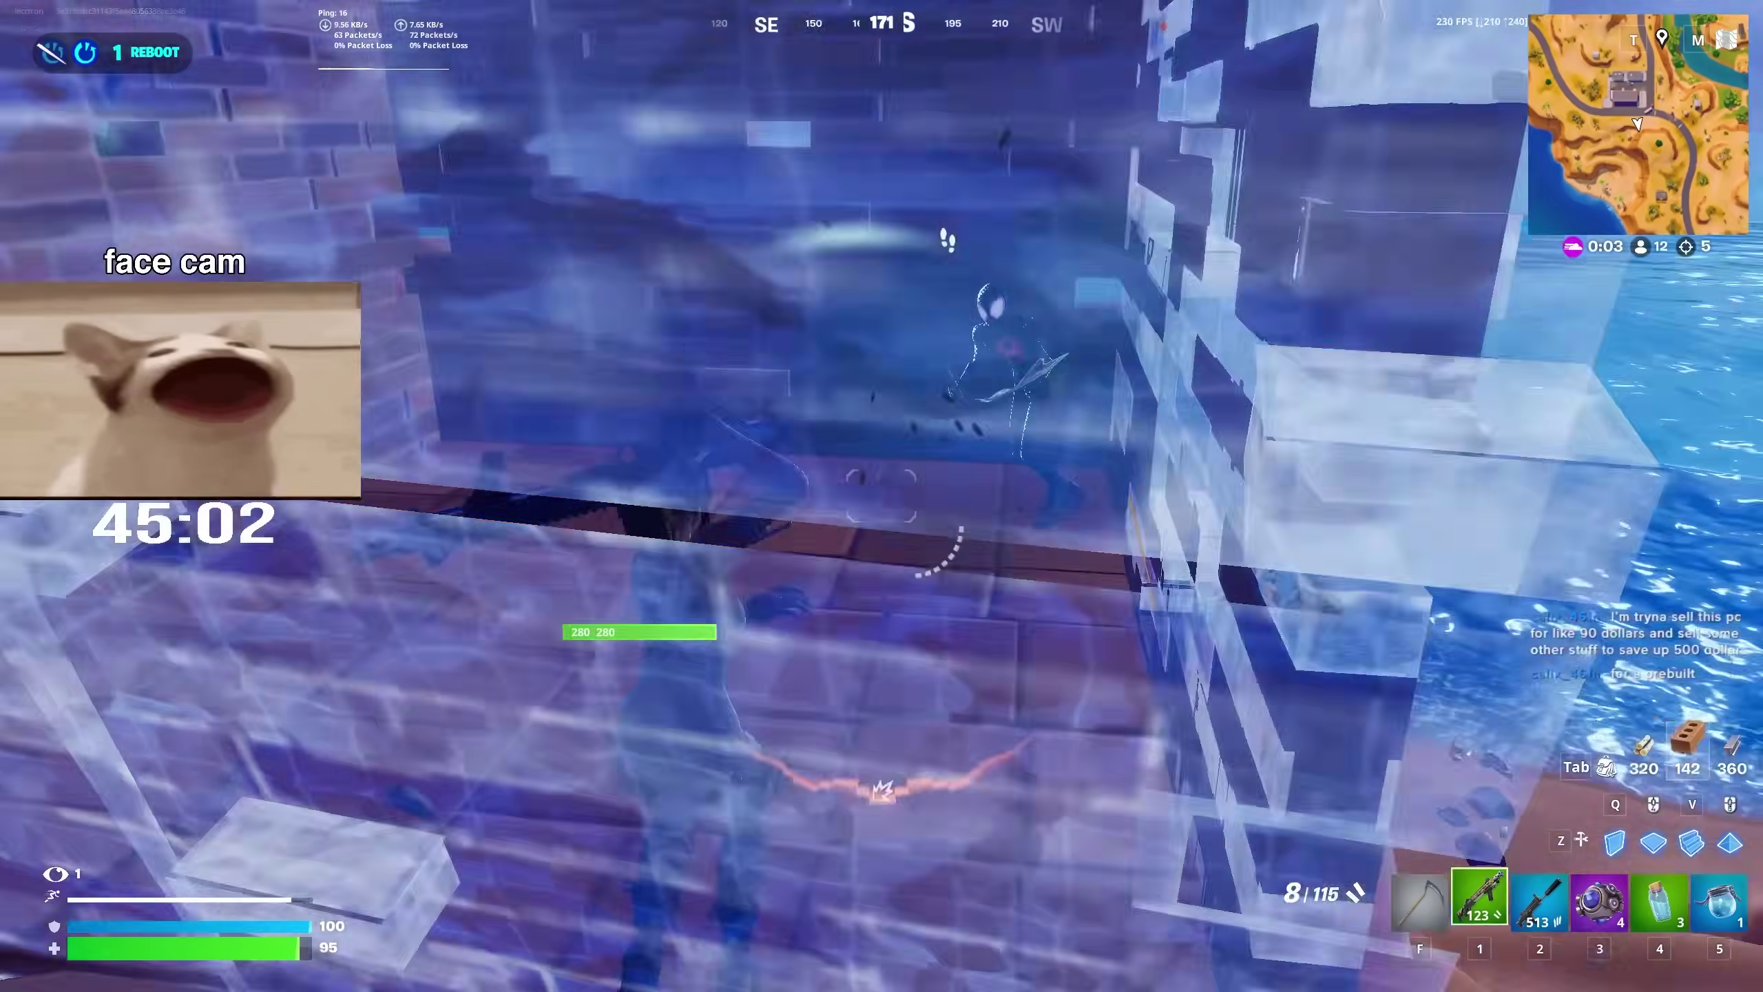
key(1)
click(881, 496)
key(f)
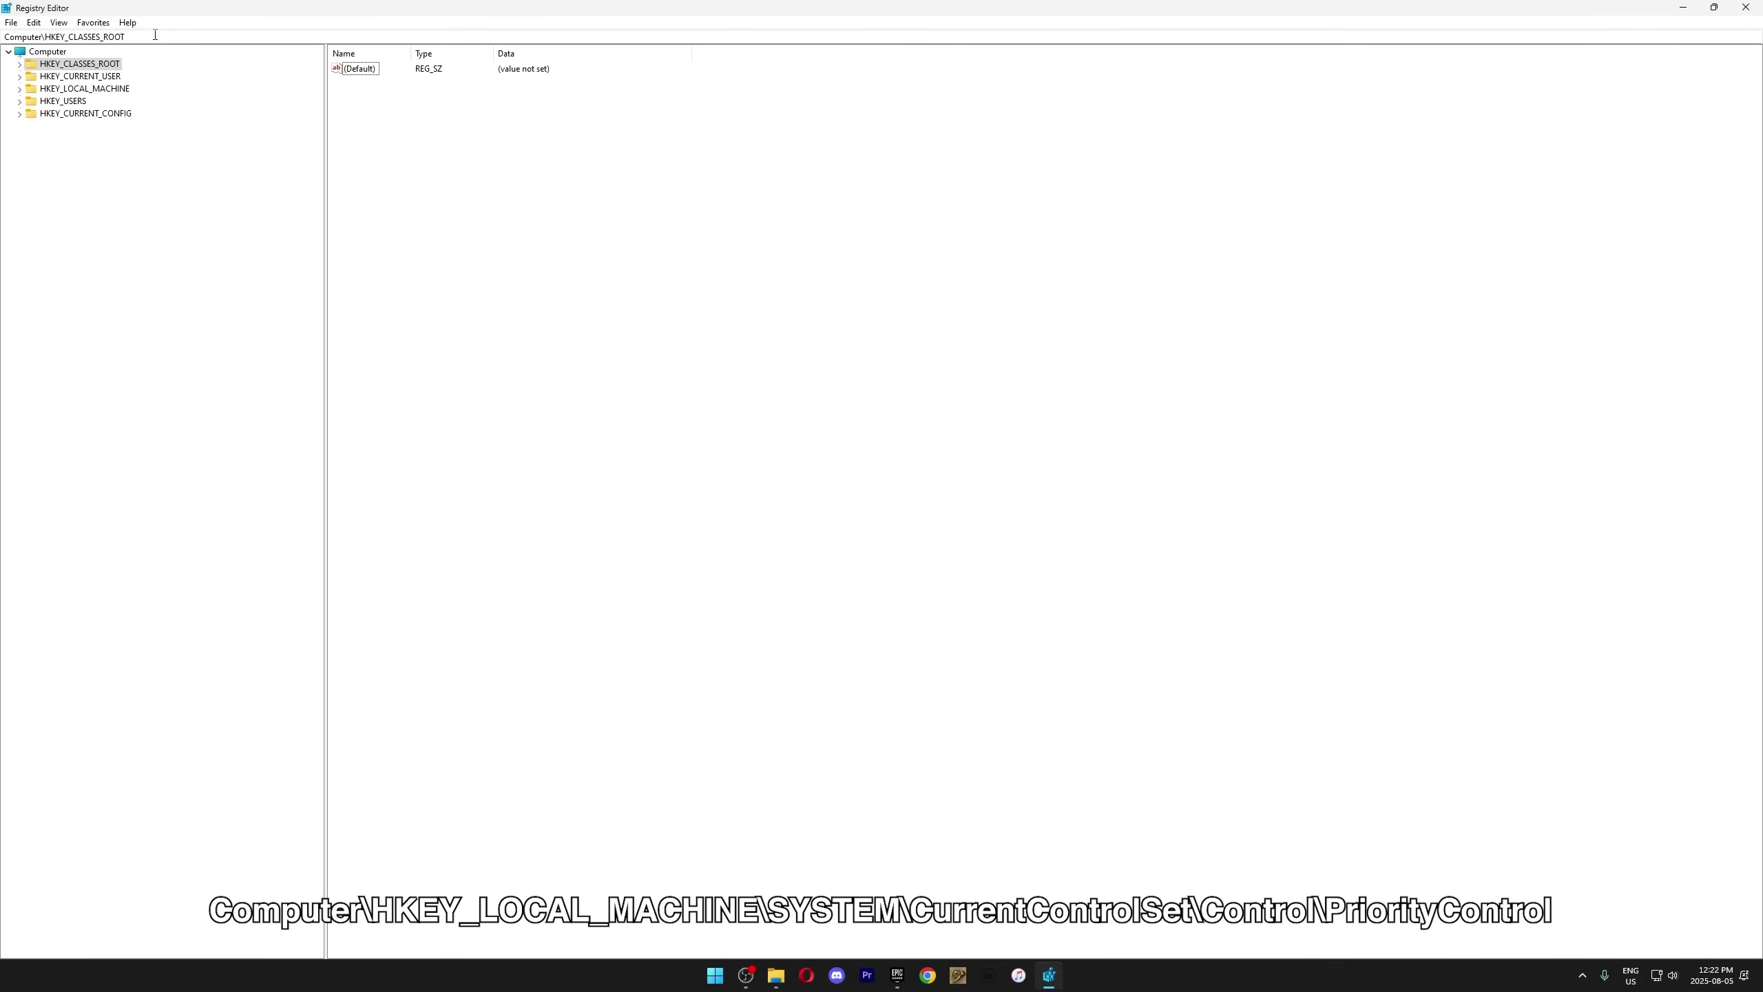
Go to Computer\HKEY_LOCAL_MACHINE\SYSTEM\ControlSet001\Control\PriorityControl in the registry and open the Win32PrioritySeparation value for editing.
click(110, 33)
text(Computer\HKEY_LOCAL_MACHINE\SYSTEM\ControlSet001\Control\PriorityControl)
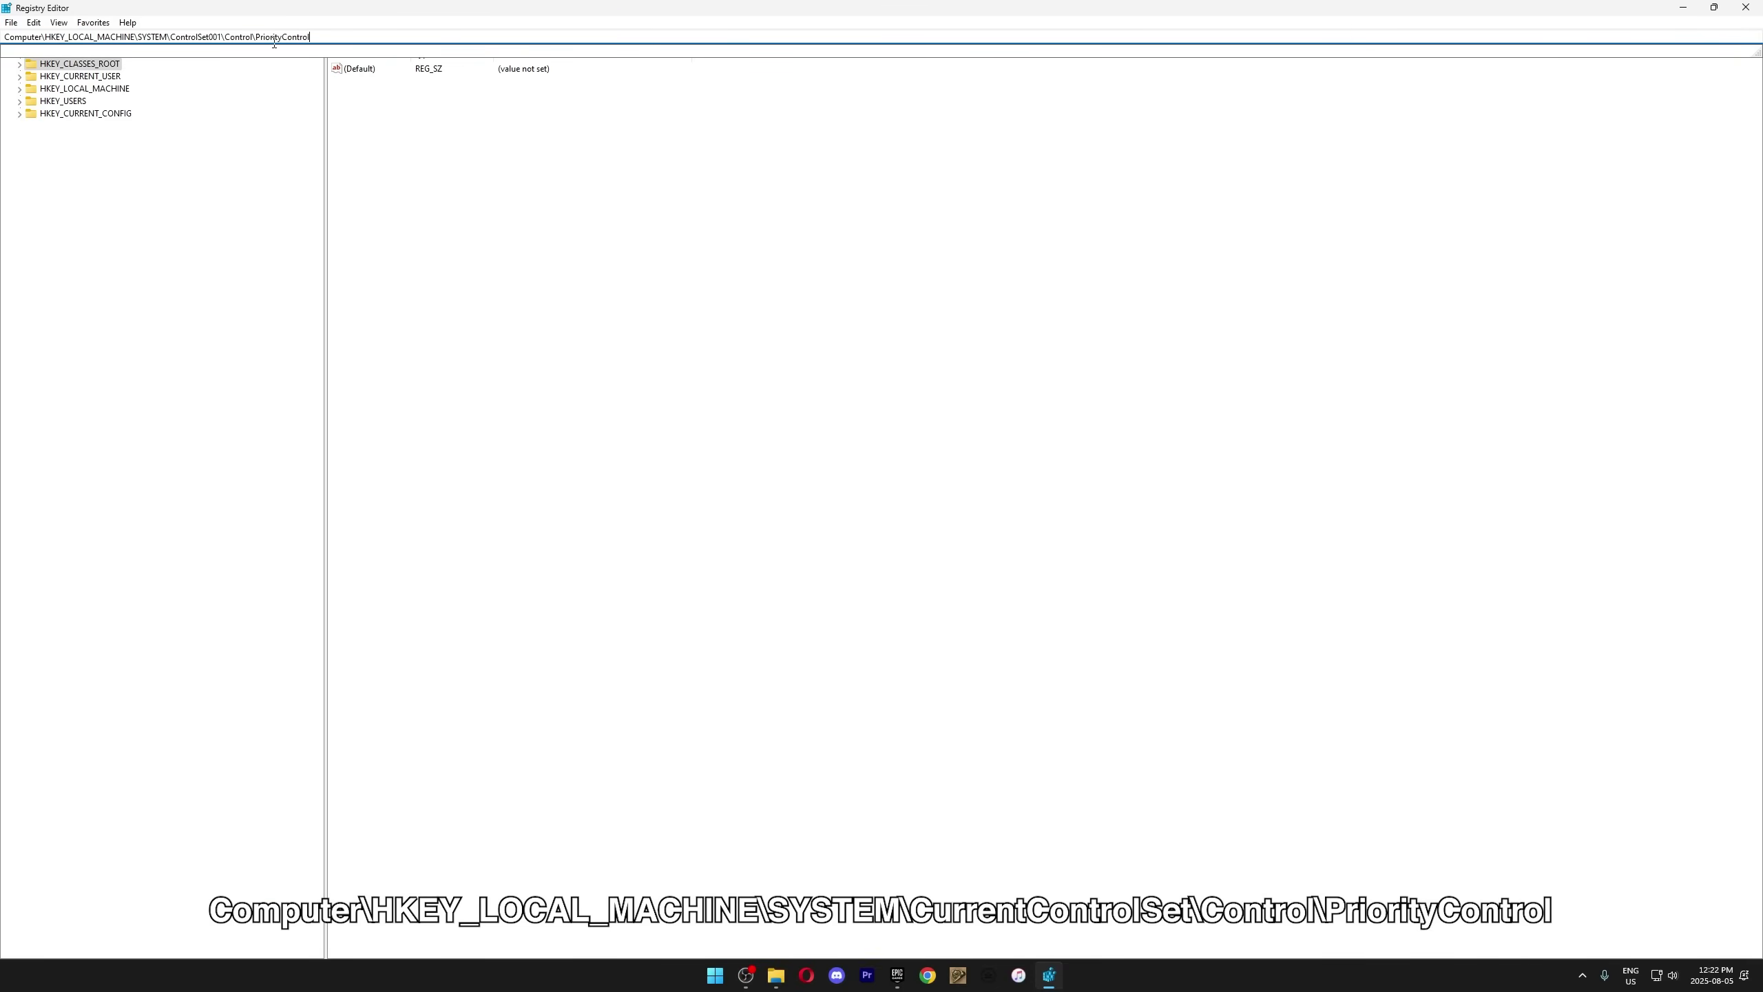
key(Return)
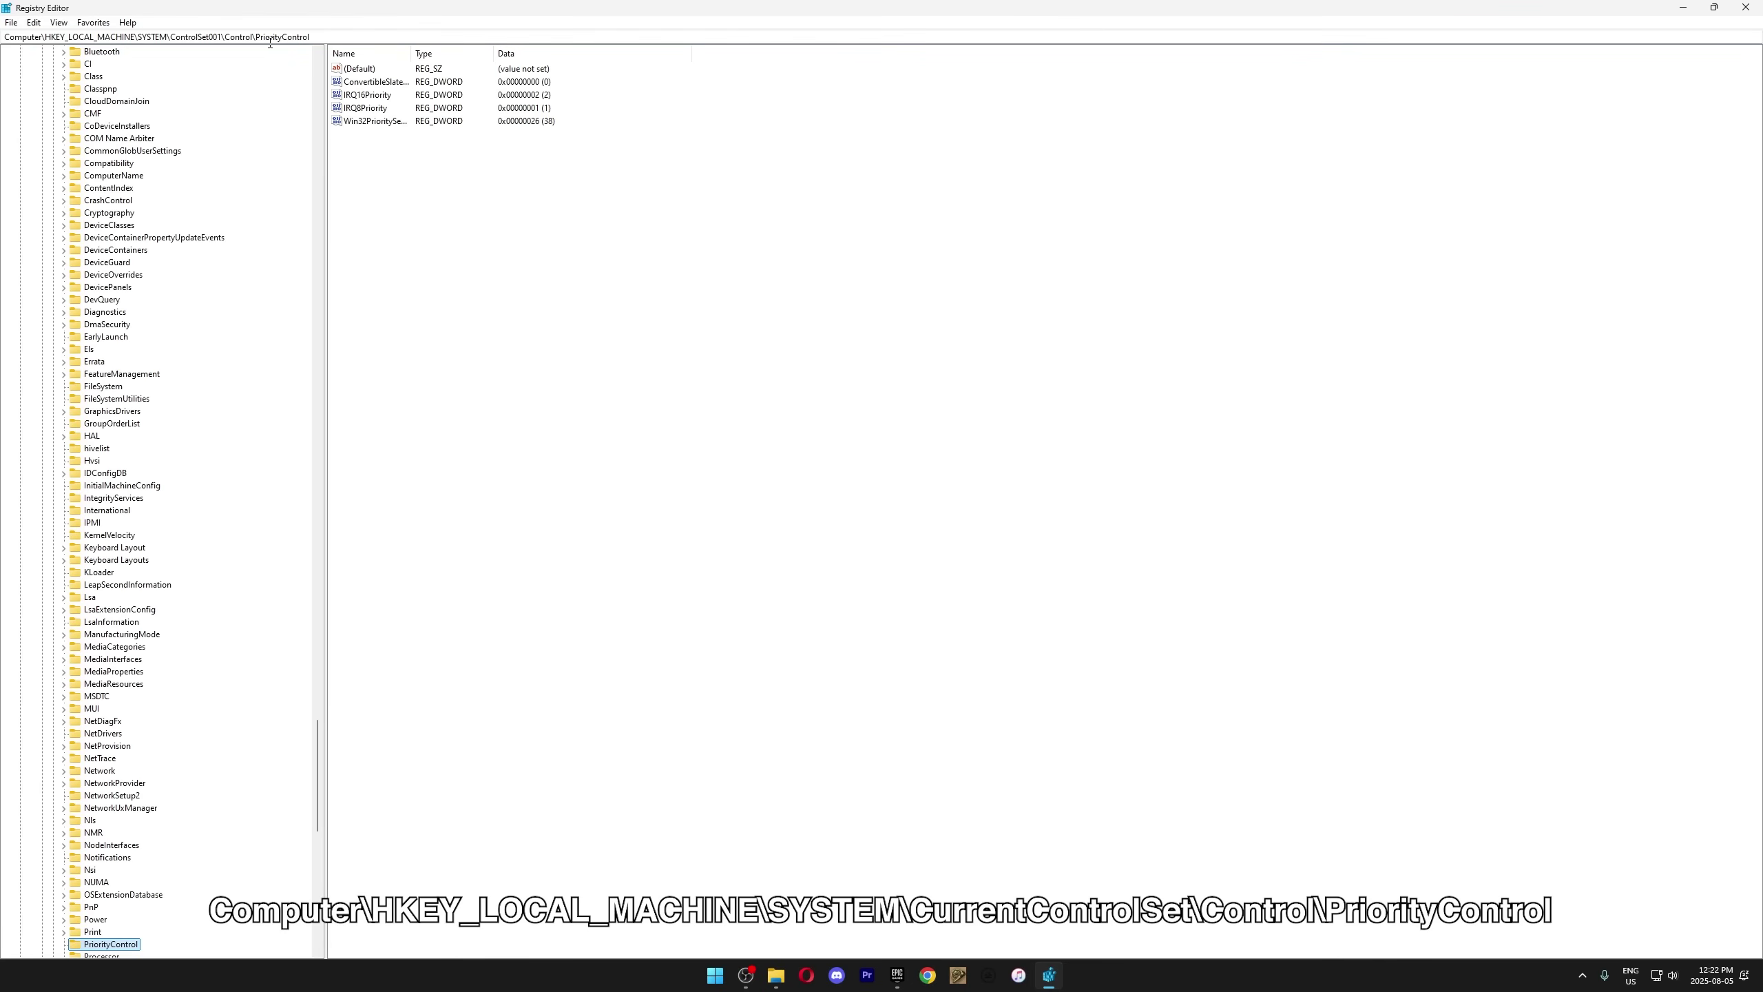
double_click(375, 122)
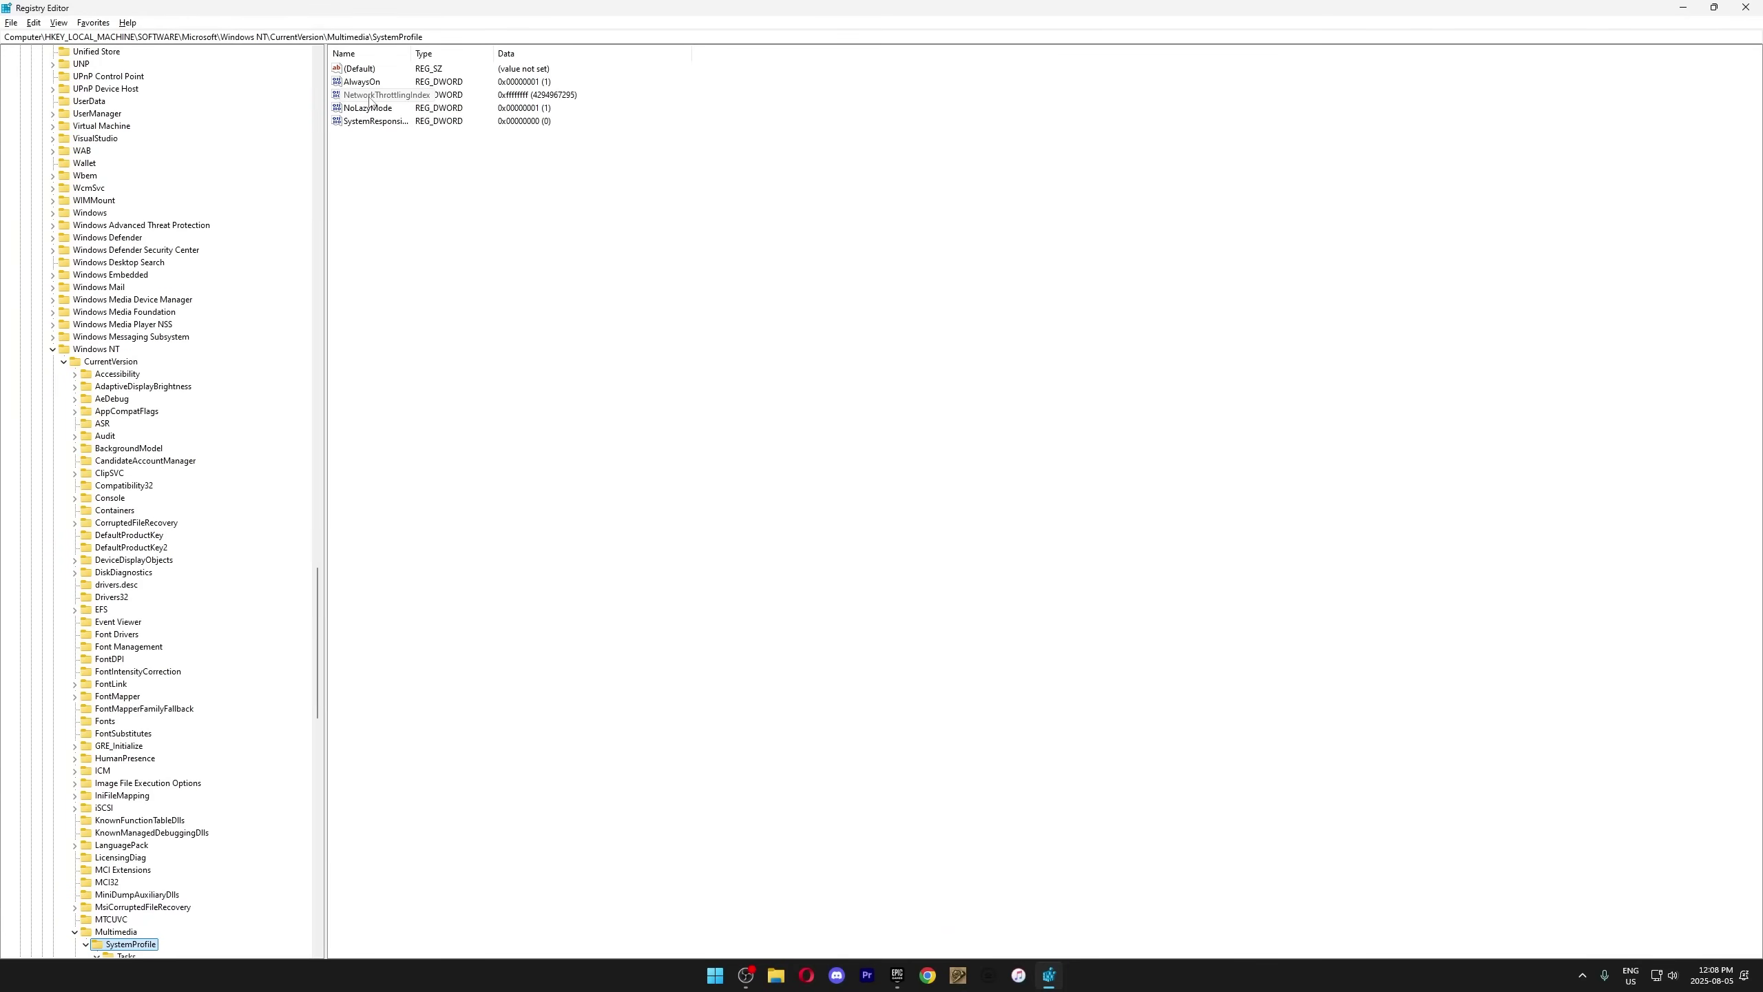
Go to the registry key Computer\HKEY_LOCAL_MACHINE\SOFTWARE\Microsoft\Windows NT\CurrentVersion\Multimedia\SystemProfile.
double_click(369, 98)
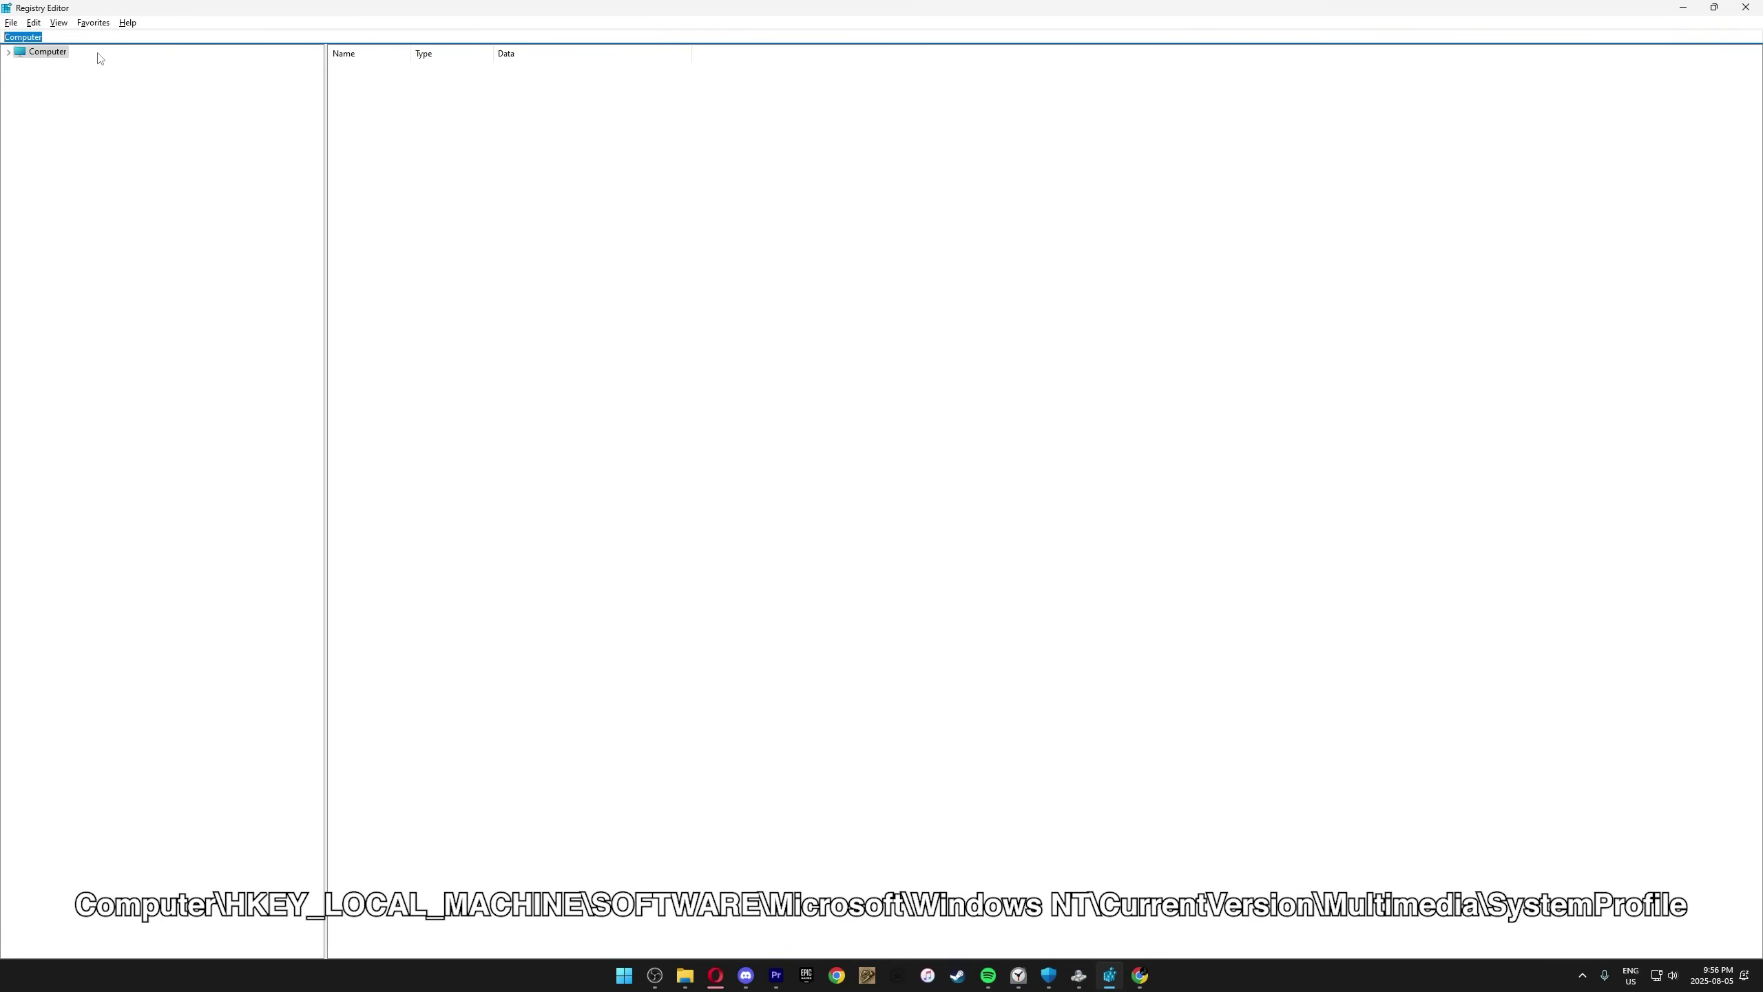
text(Computer\HKEY_LOCAL_MACHINE\SOFTWARE\Microsoft\Windows NT\CurrentVersion\Multimedia\SystemProfile)
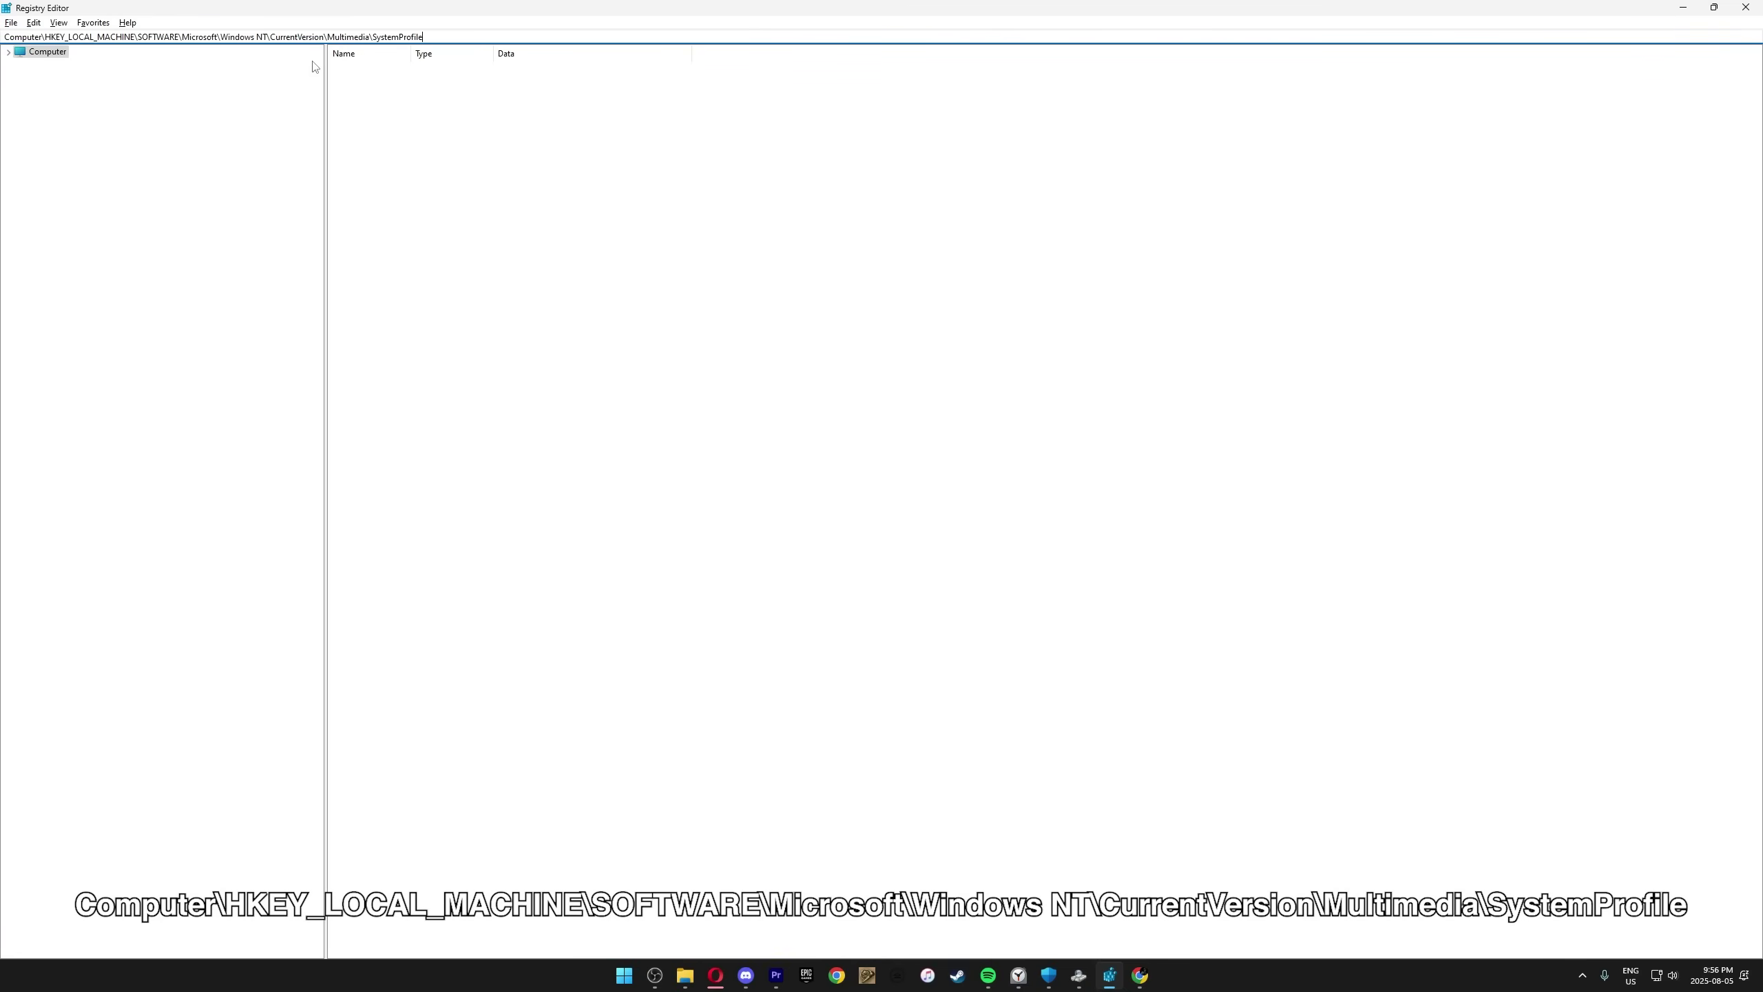
key(Return)
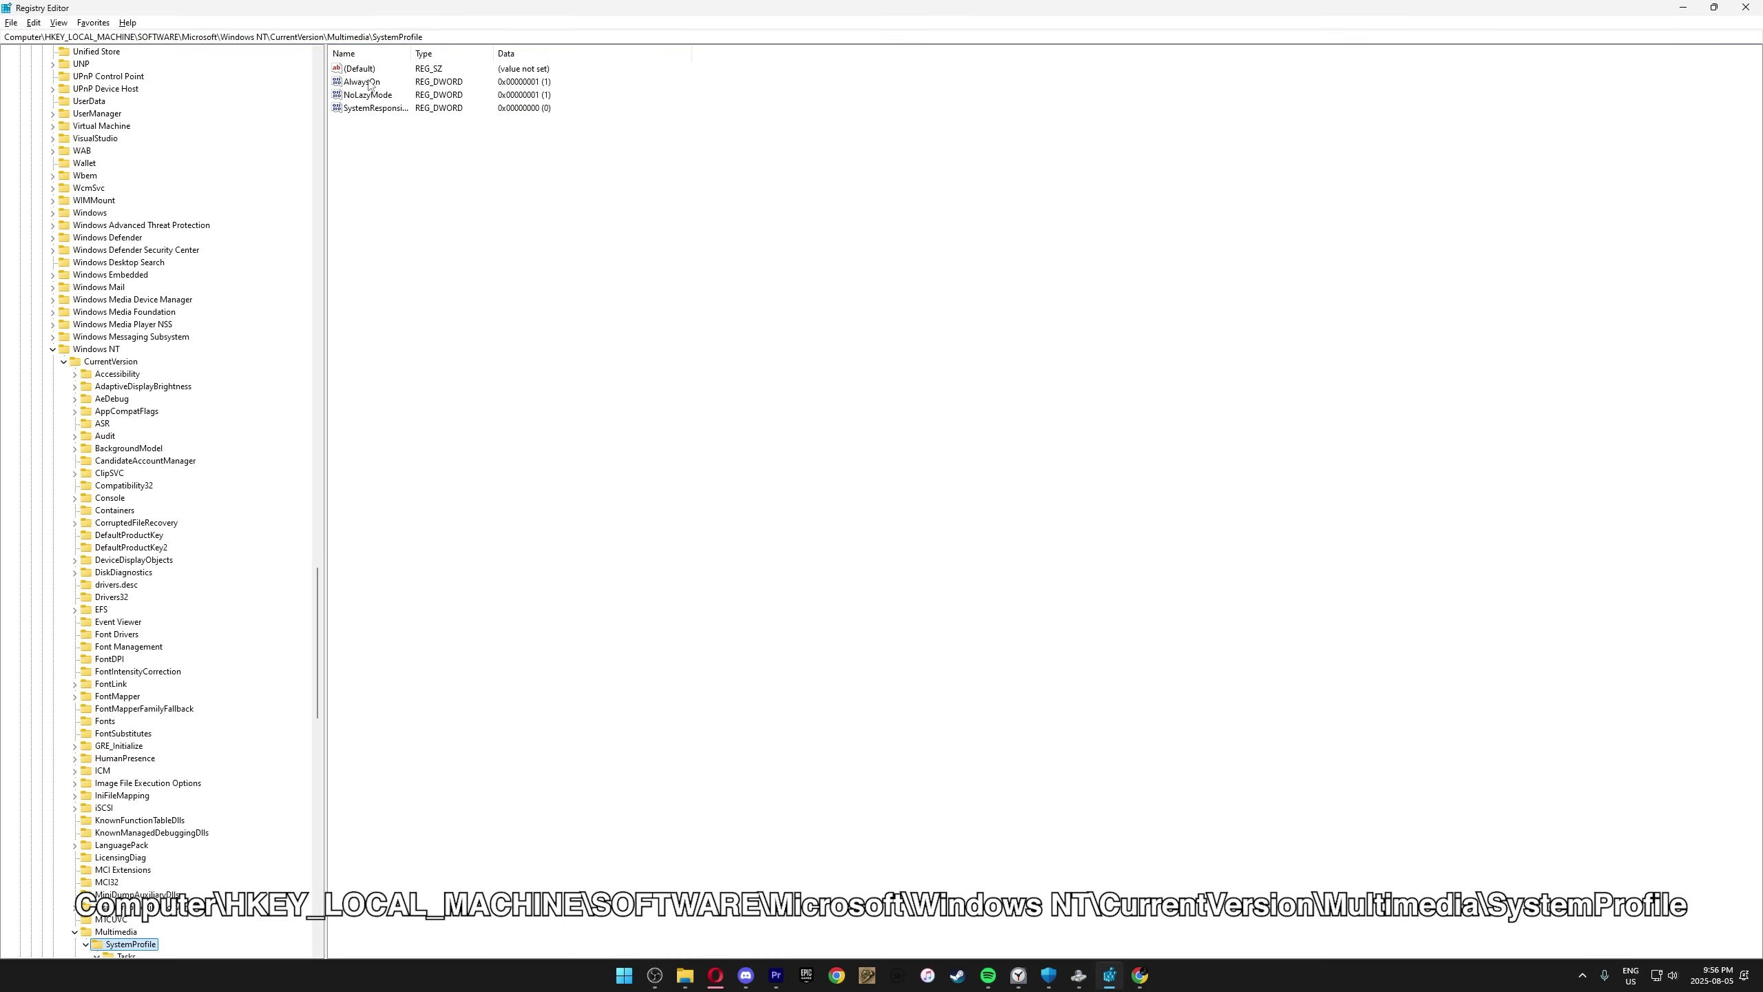
Create a DWORD (32-bit) value named NetworkThrottlingIndex in the SystemProfile key.
right_click(603, 102)
mouse_move(630, 117)
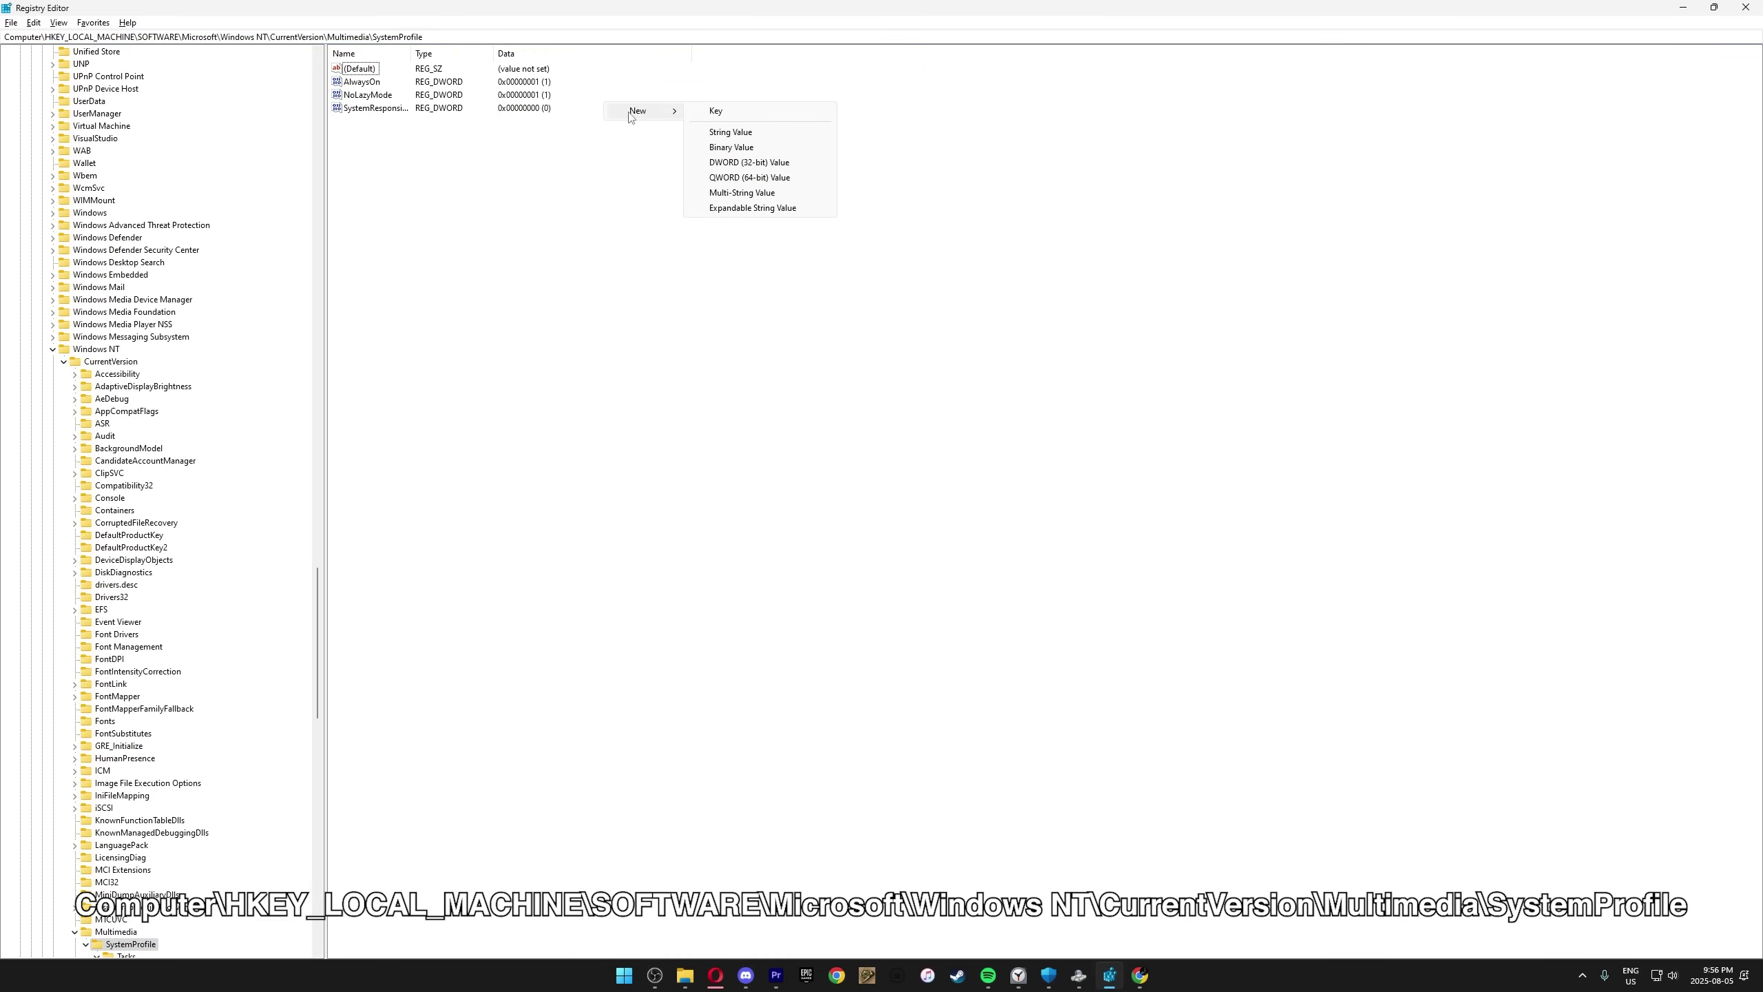
click(735, 164)
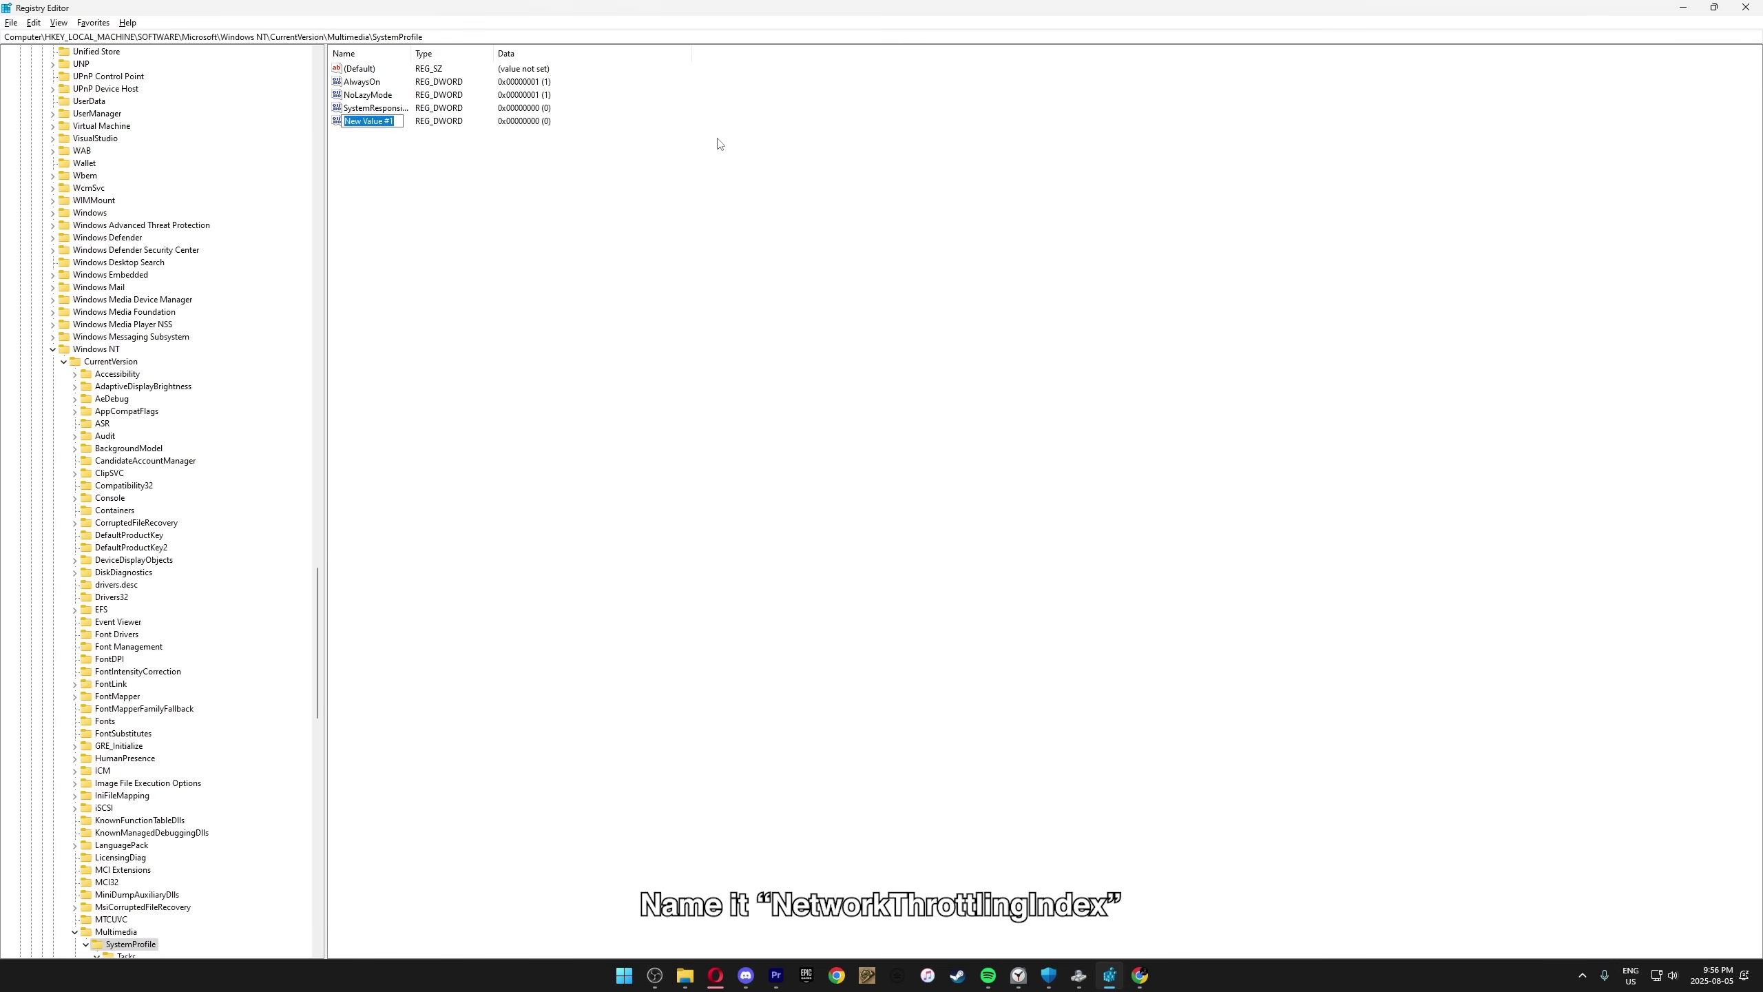
text(NetworkThrottlingIndex)
key(Return)
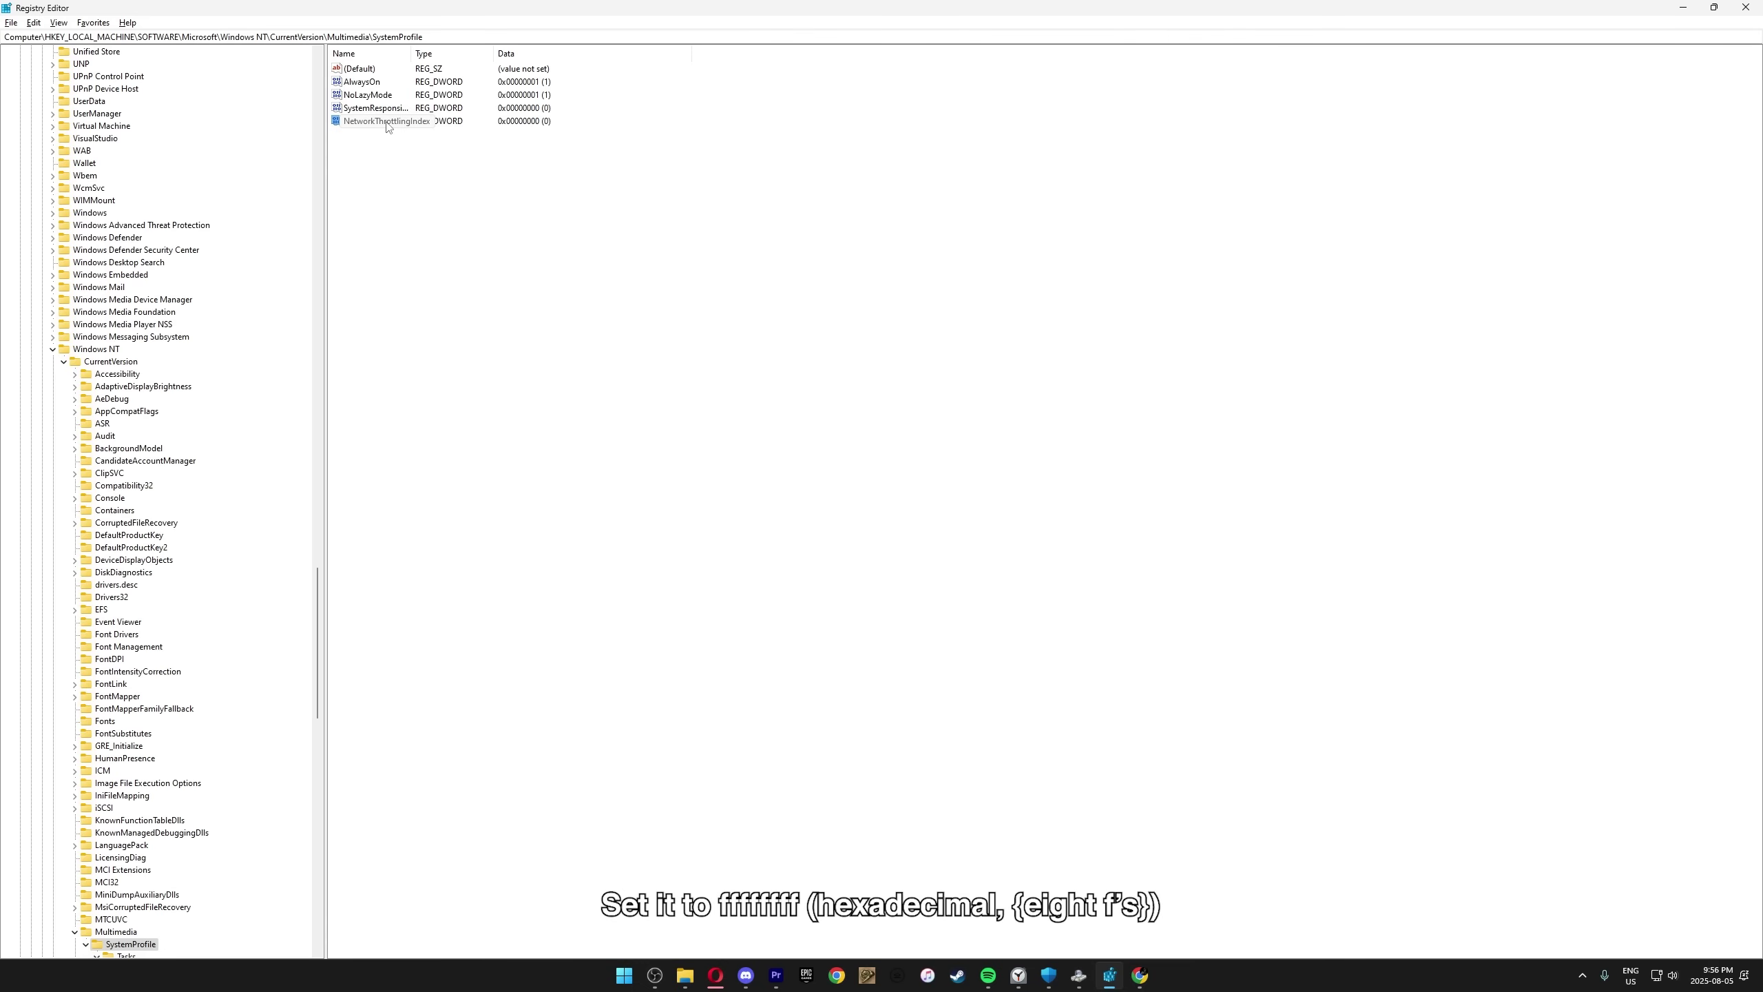
Set NetworkThrottlingIndex to hexadecimal ffffffff, and open the SystemResponsiveness value for editing.
double_click(386, 122)
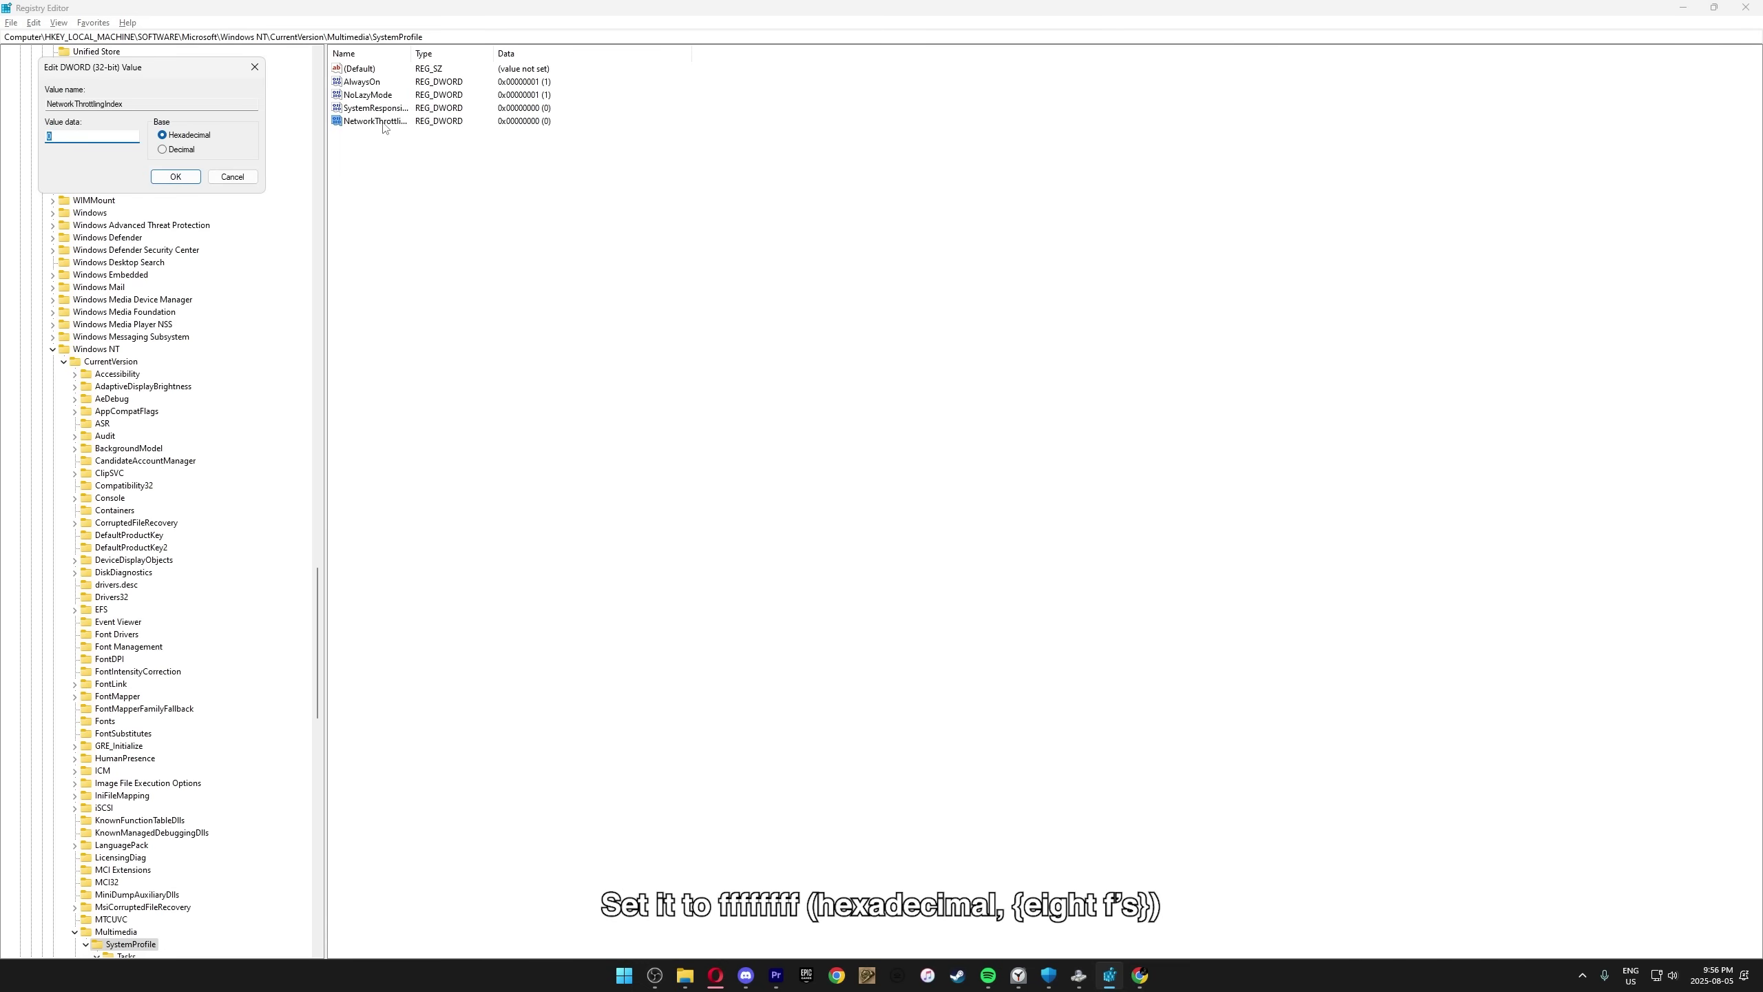
text(ffffffff)
click(177, 178)
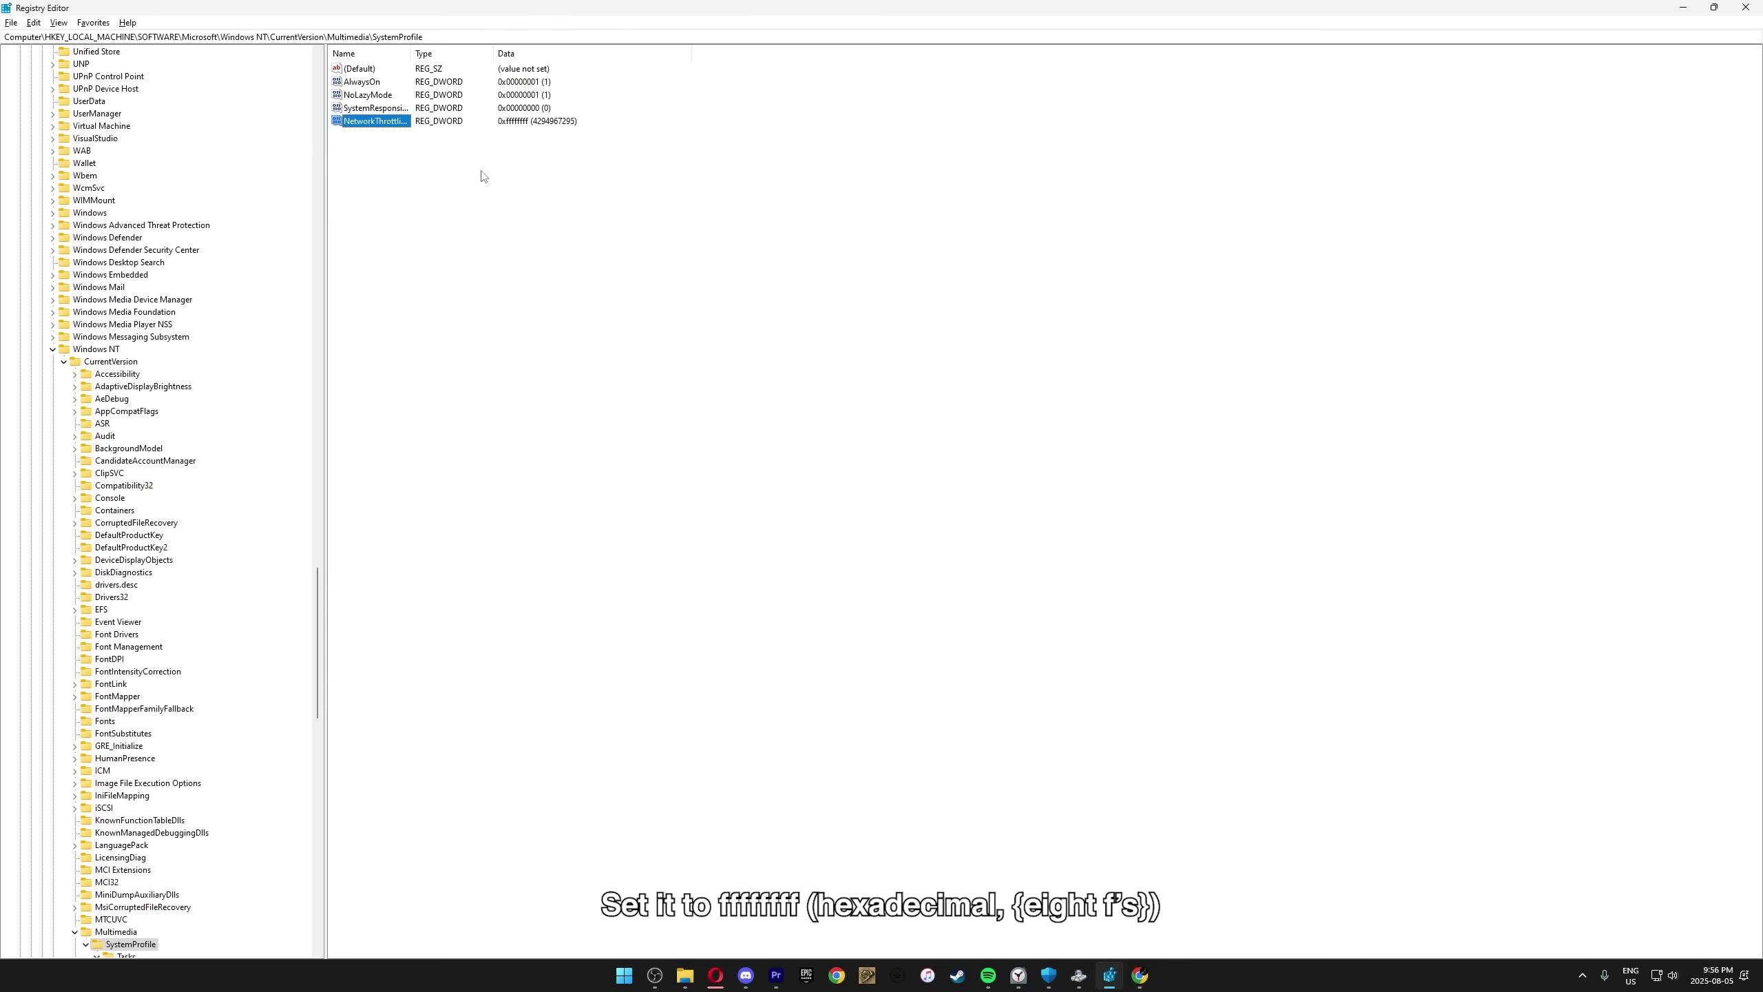
click(530, 161)
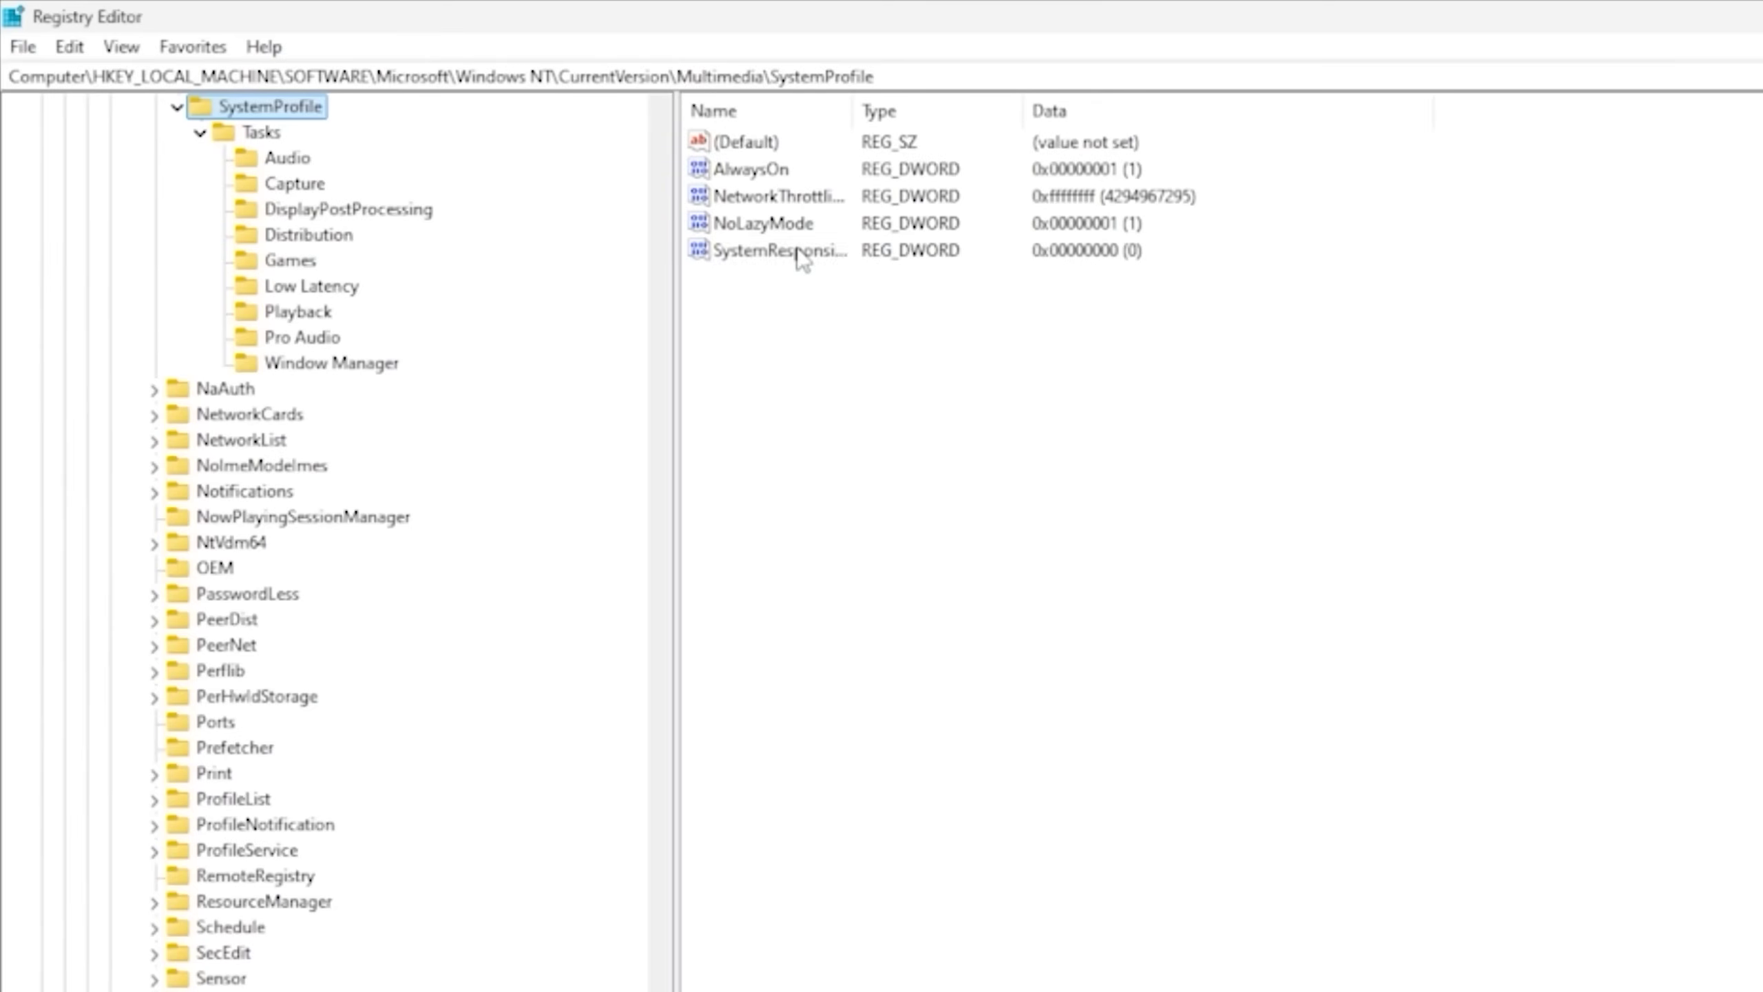
double_click(798, 251)
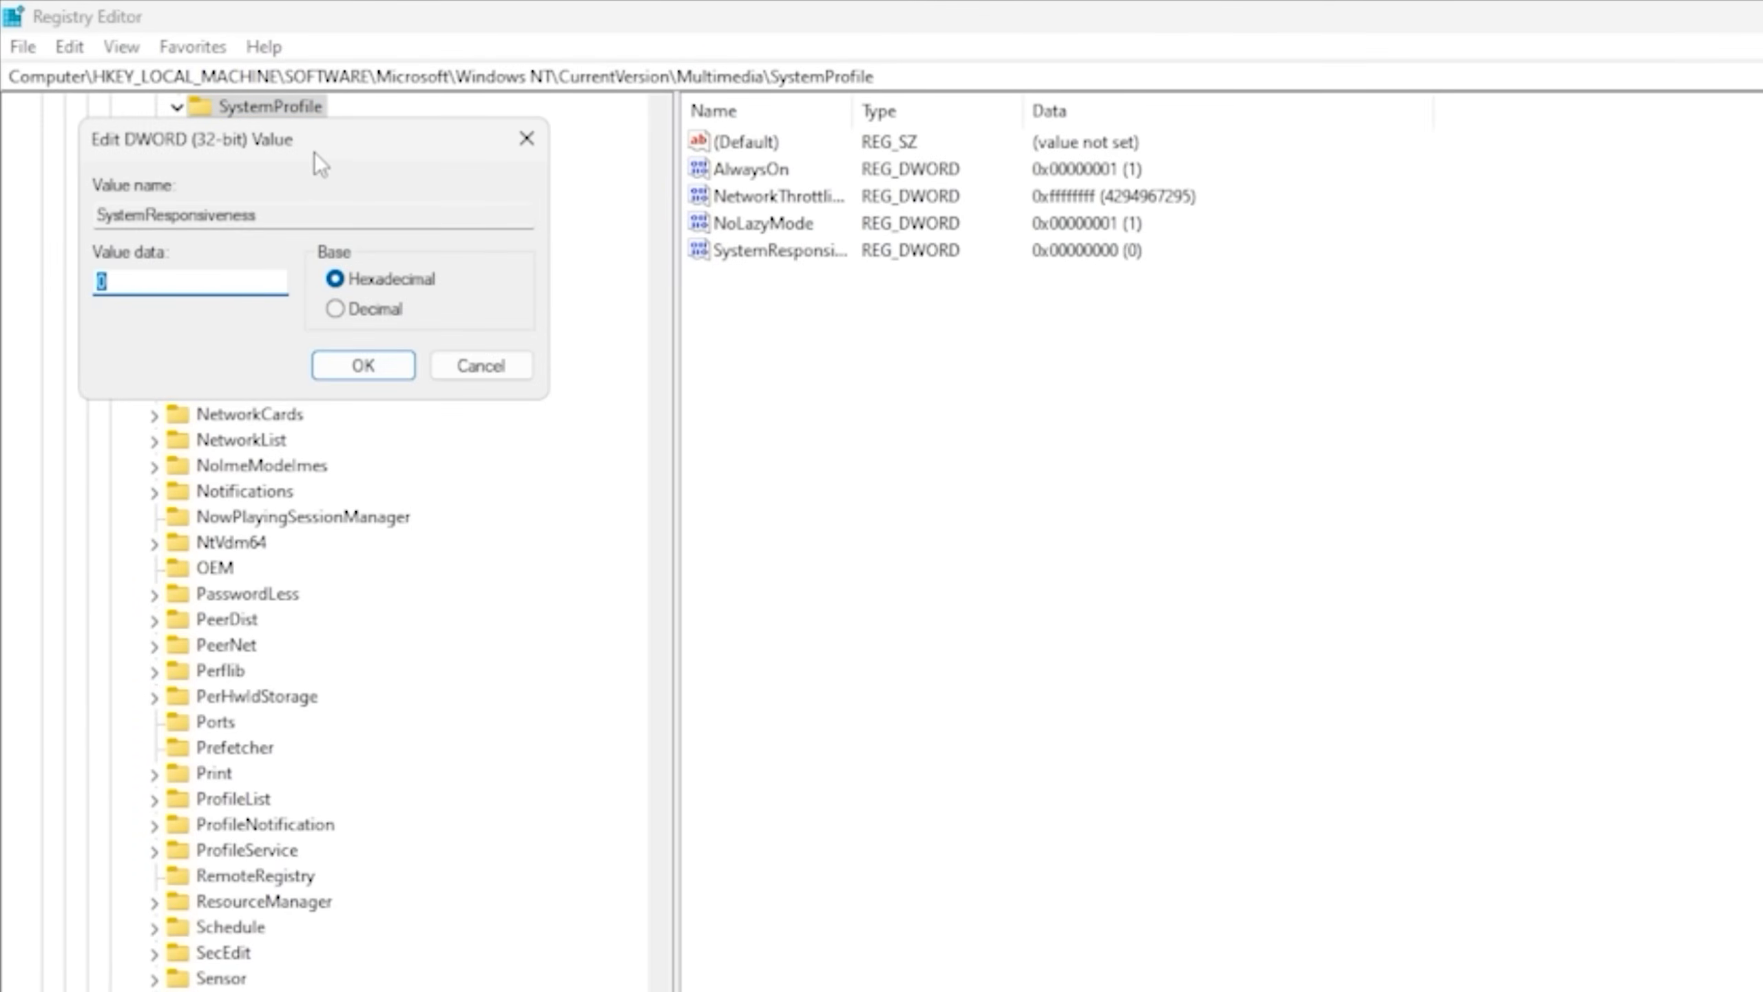
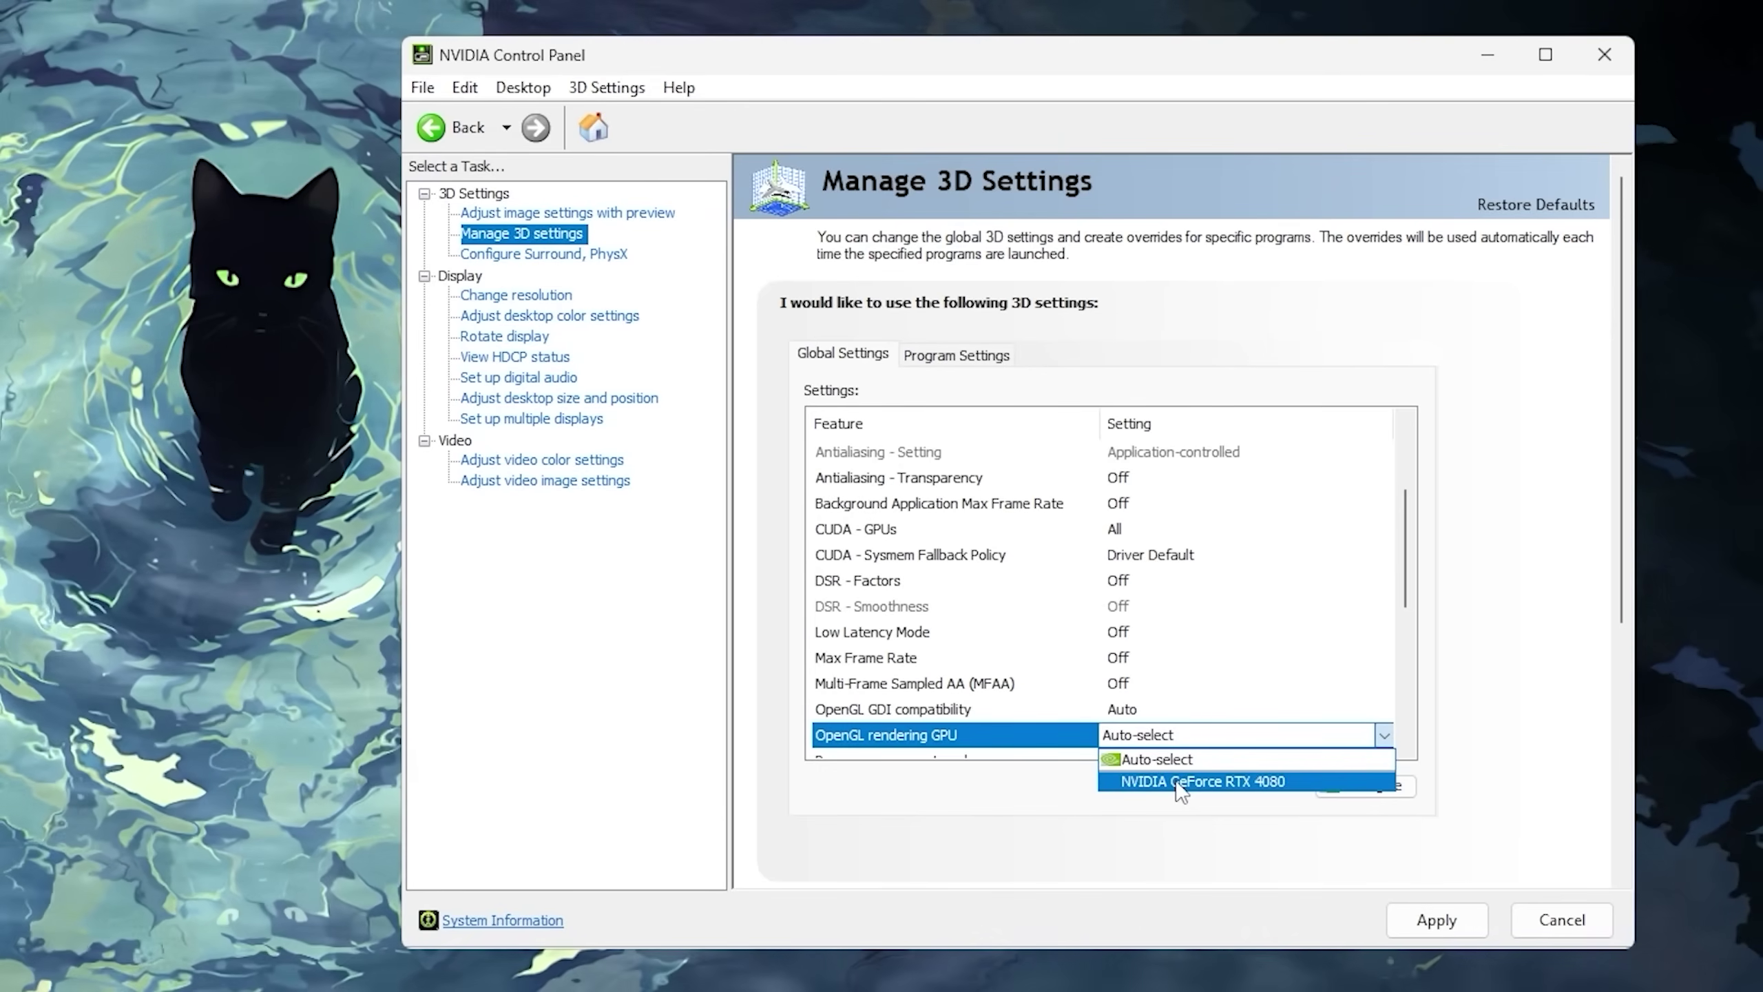
In the global 3D settings, set OpenGL rendering GPU to NVIDIA GeForce RTX 4080 and Power management mode to Prefer maximum performance.
click(1180, 781)
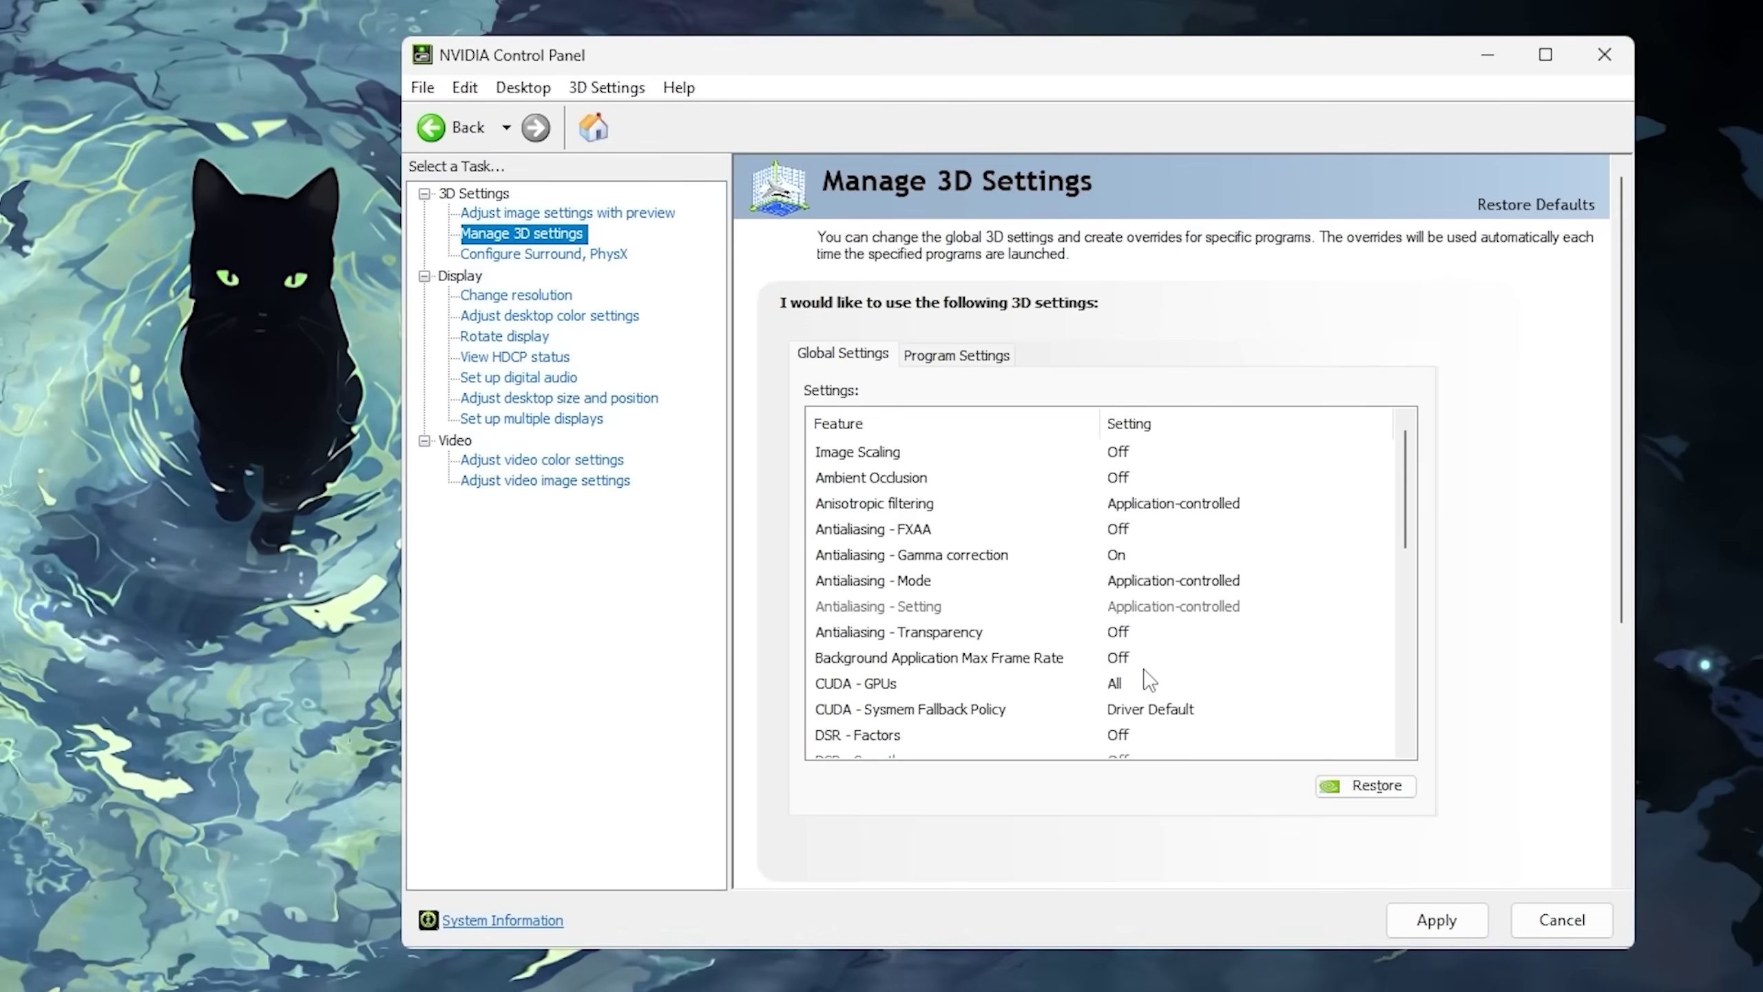
drag(1402, 524, 1409, 601)
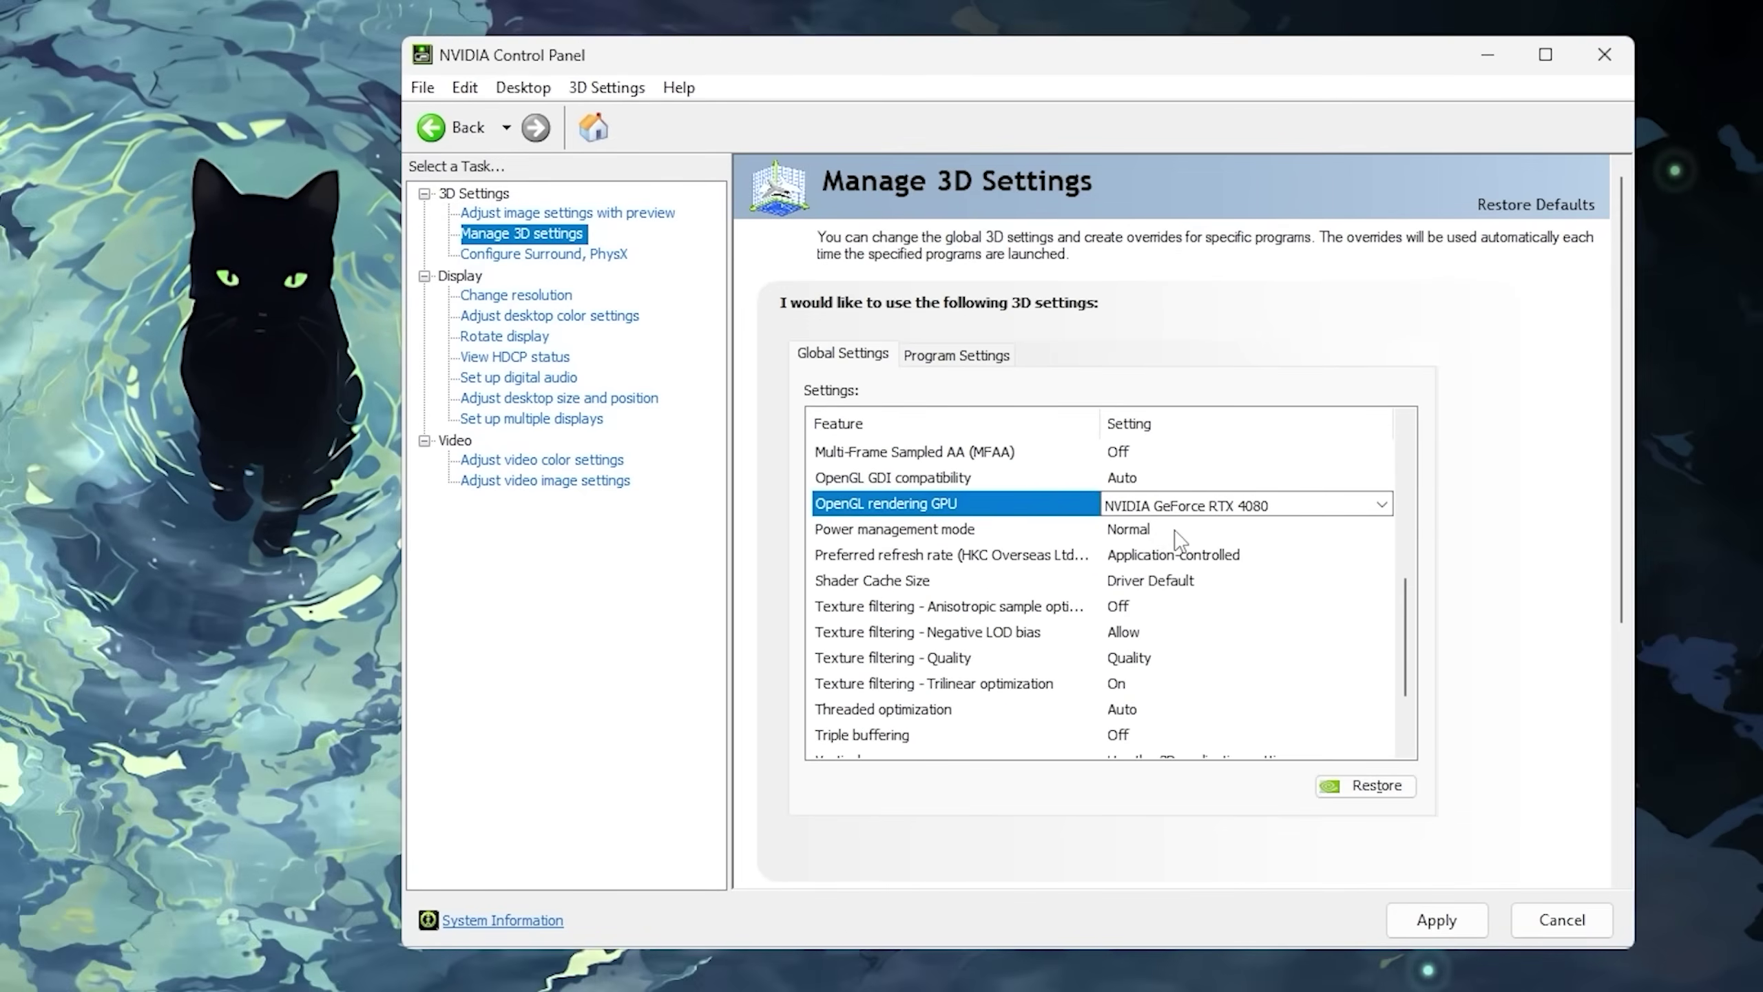
click(1180, 531)
click(1187, 534)
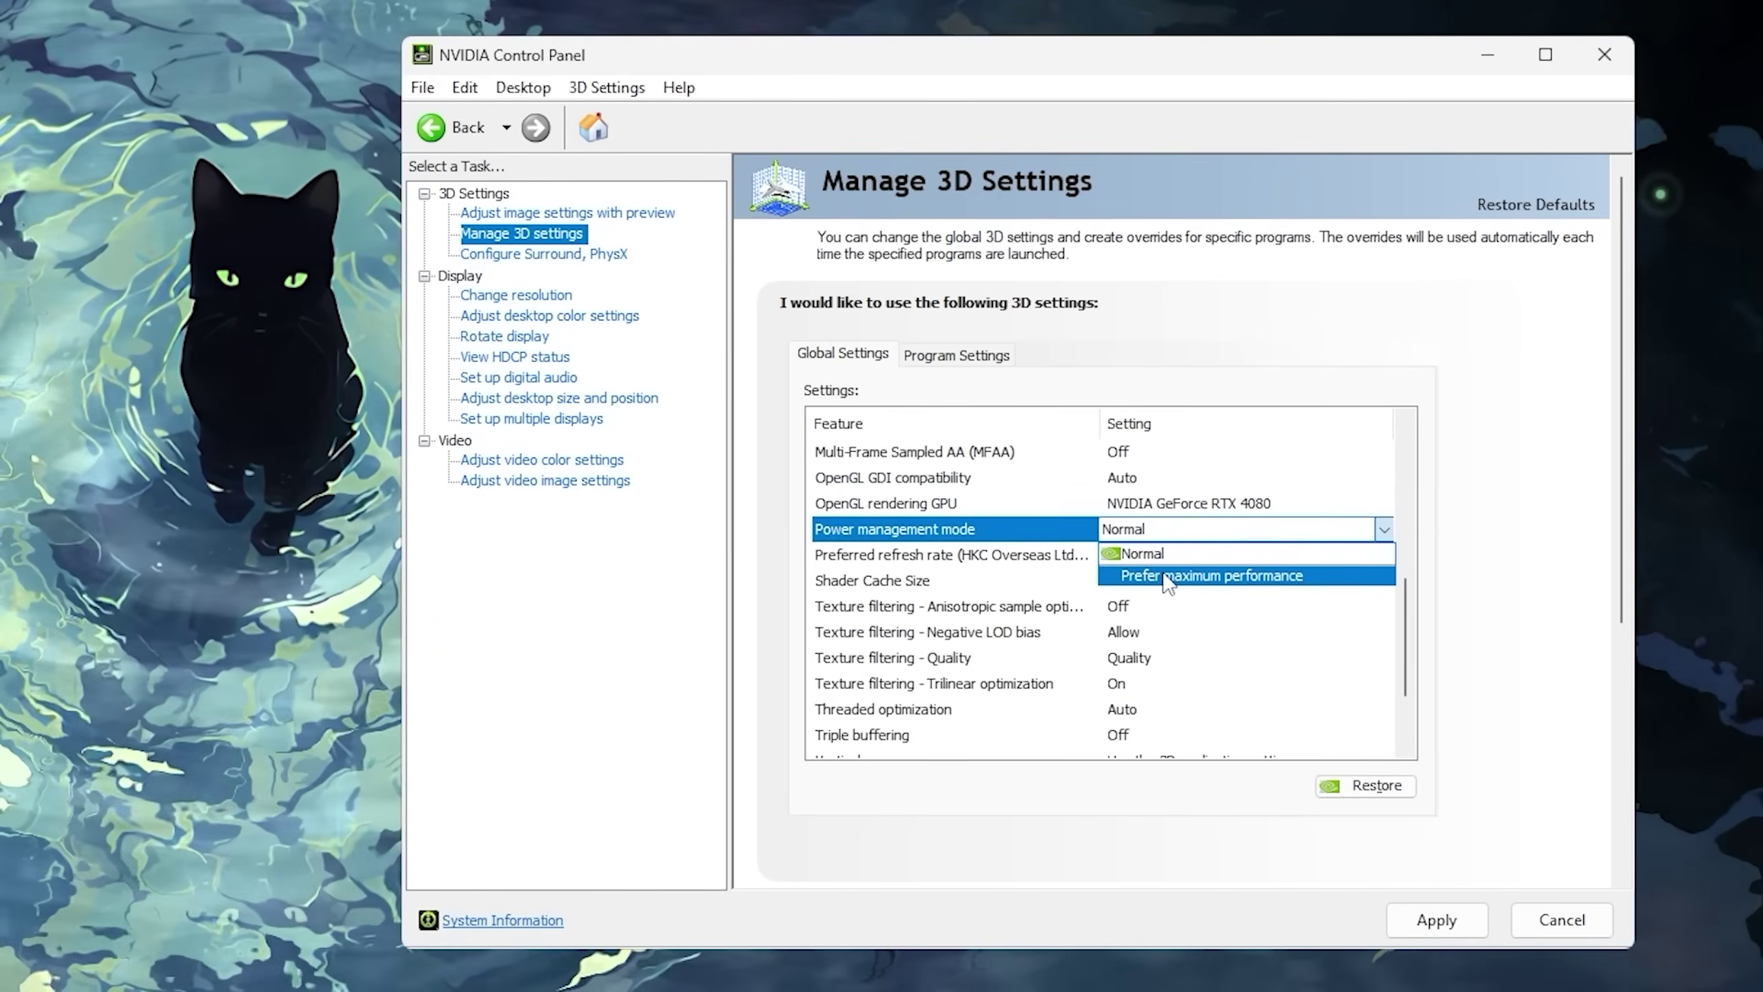
click(1168, 577)
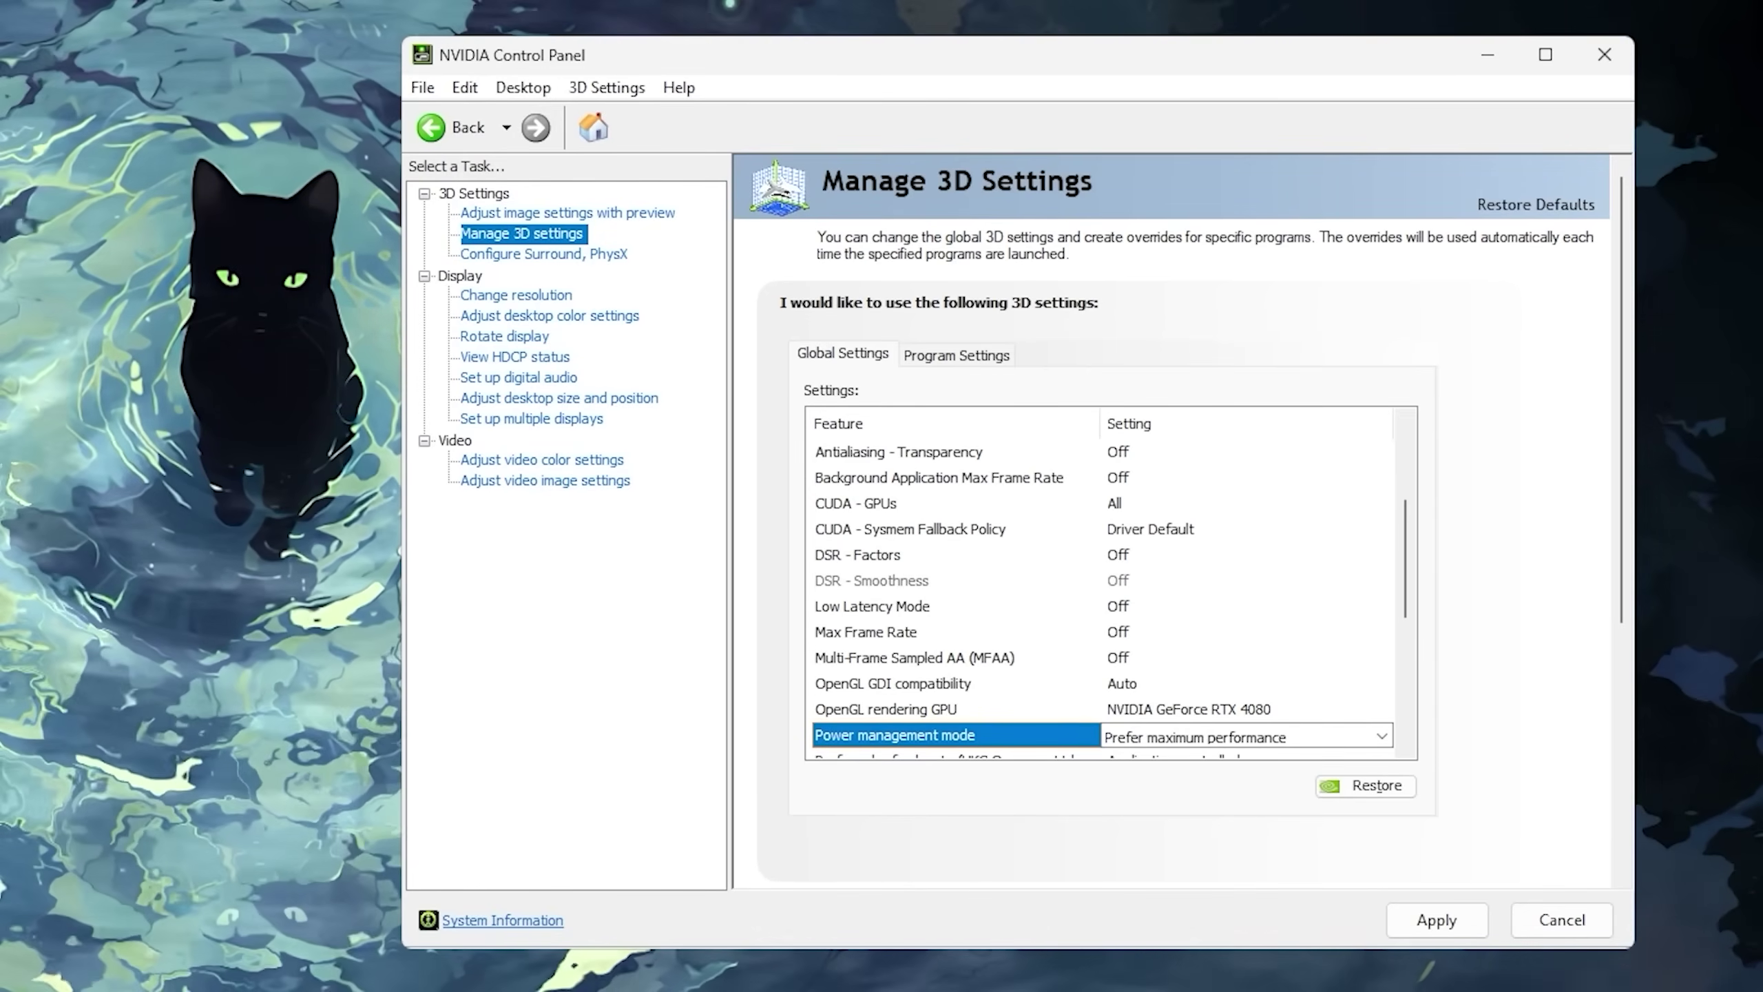
Set the global Preferred refresh rate to Highest available and the Shader Cache Size to 10 GB.
drag(1415, 582, 1415, 633)
click(1160, 634)
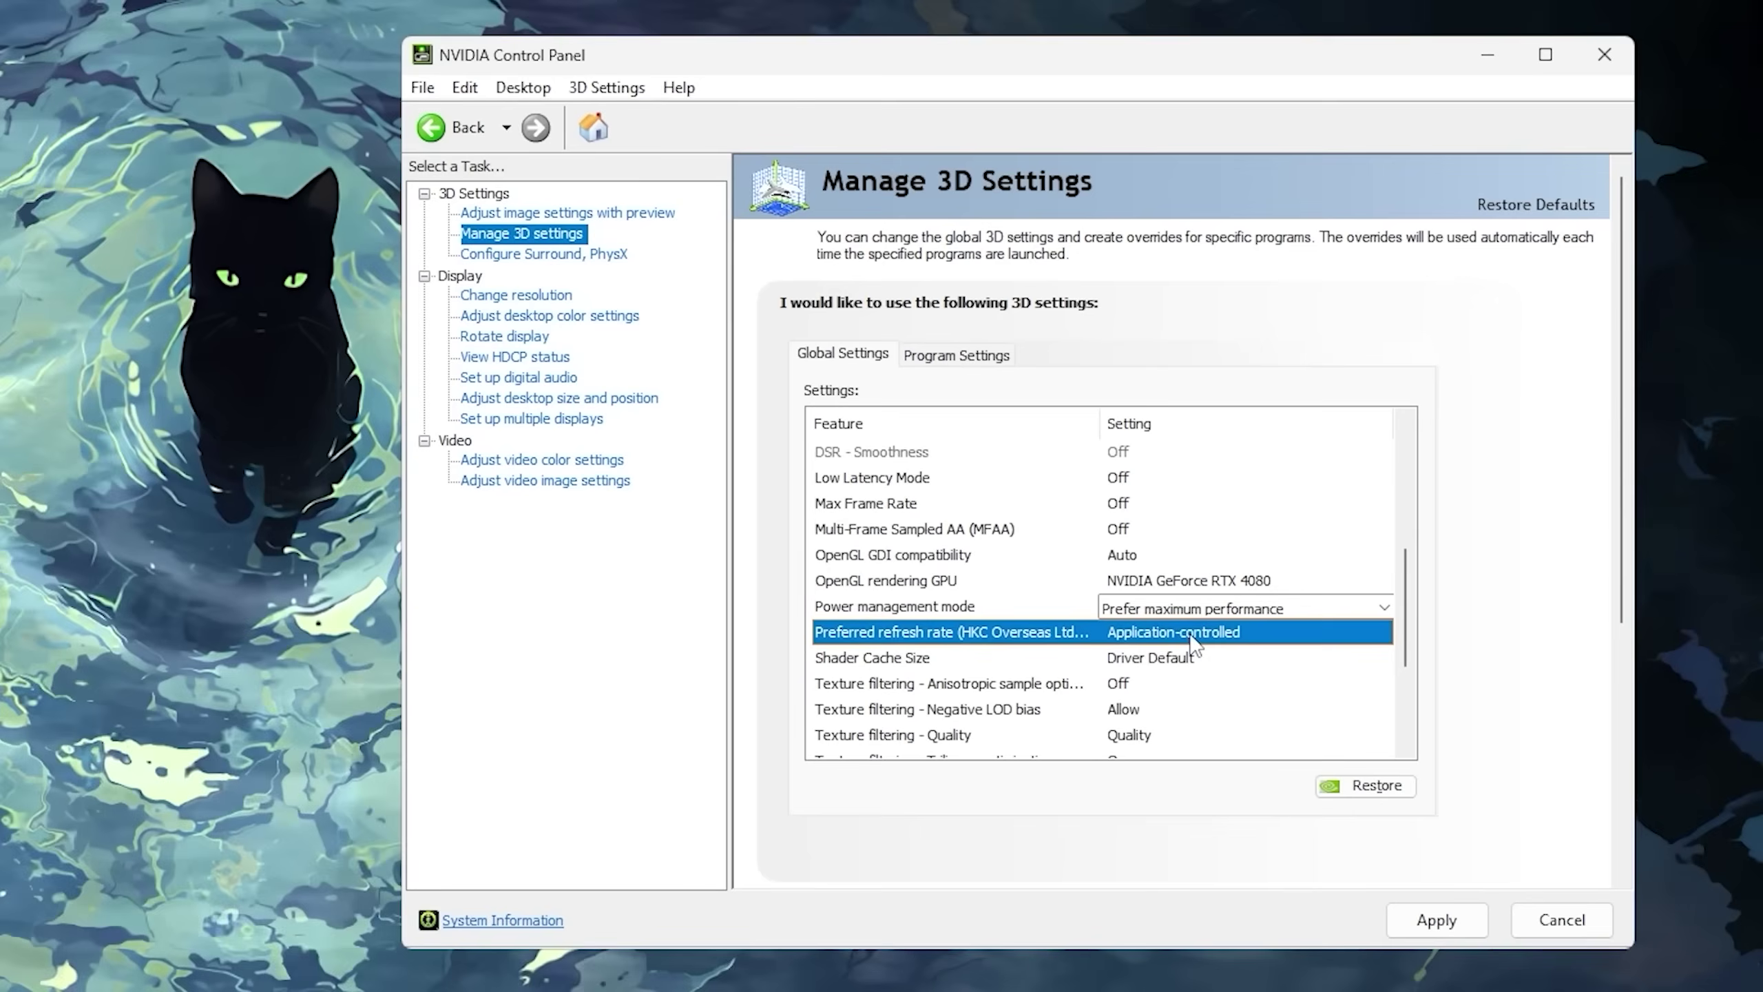
click(1207, 636)
click(1207, 655)
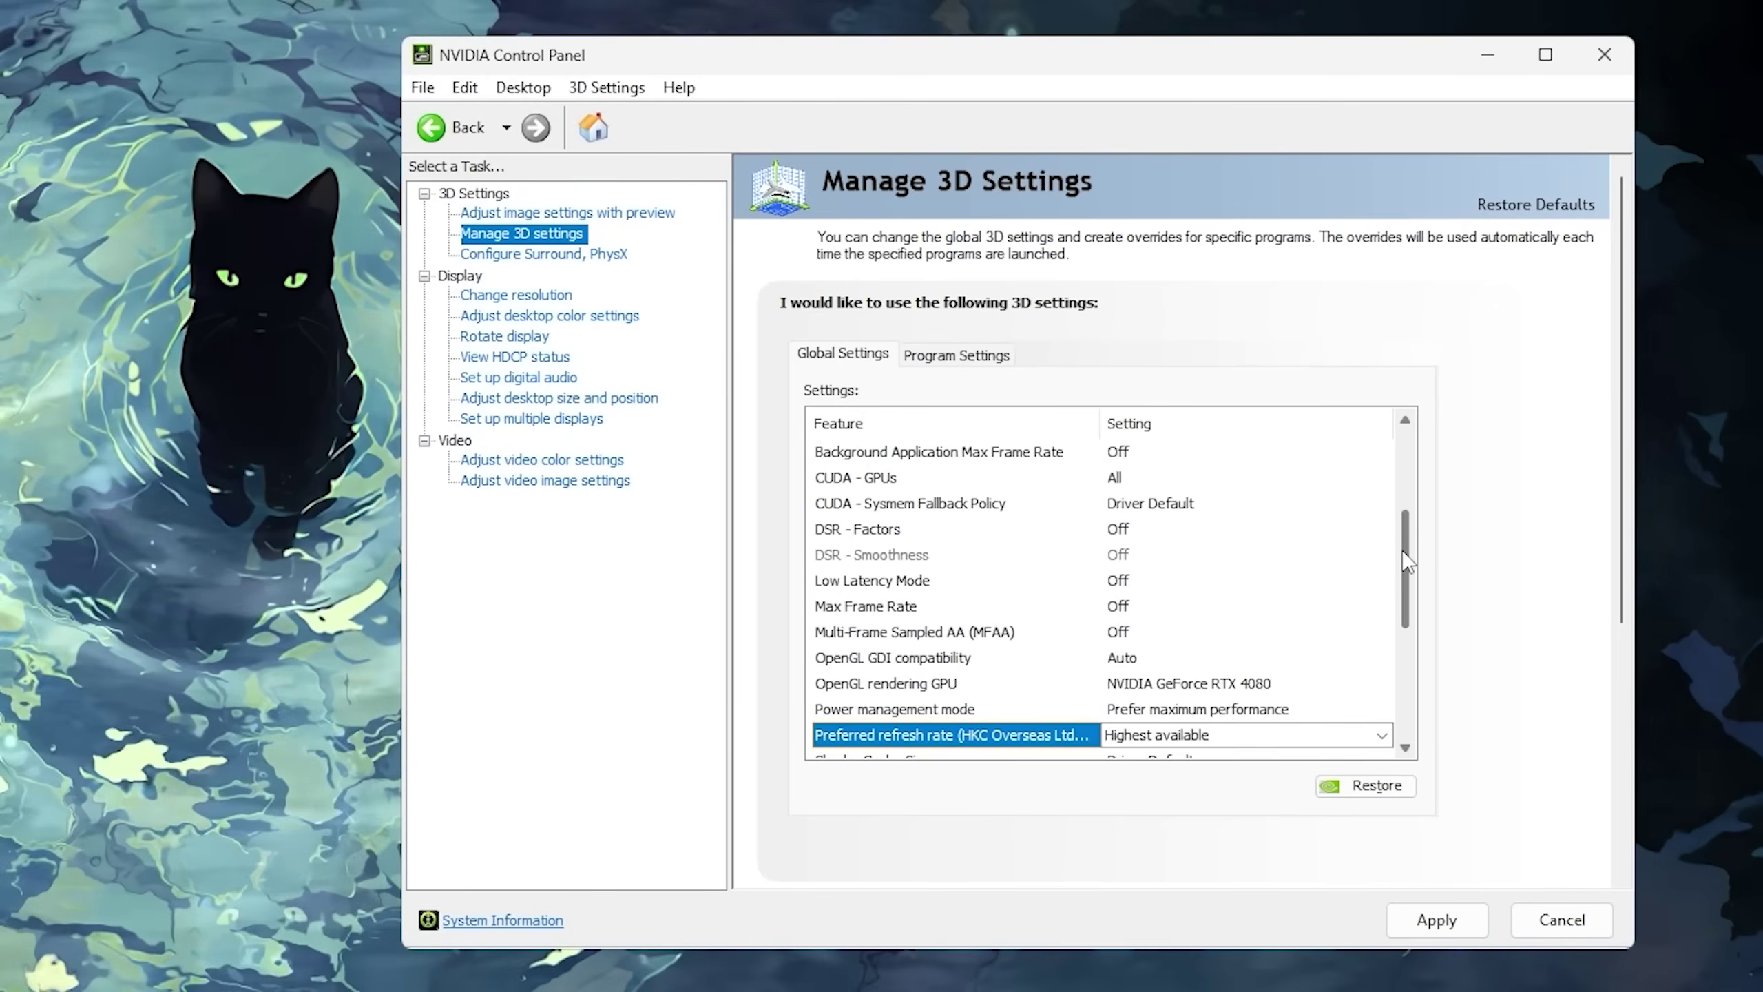
scroll(1406, 559, down, 3)
click(1182, 582)
click(1182, 582)
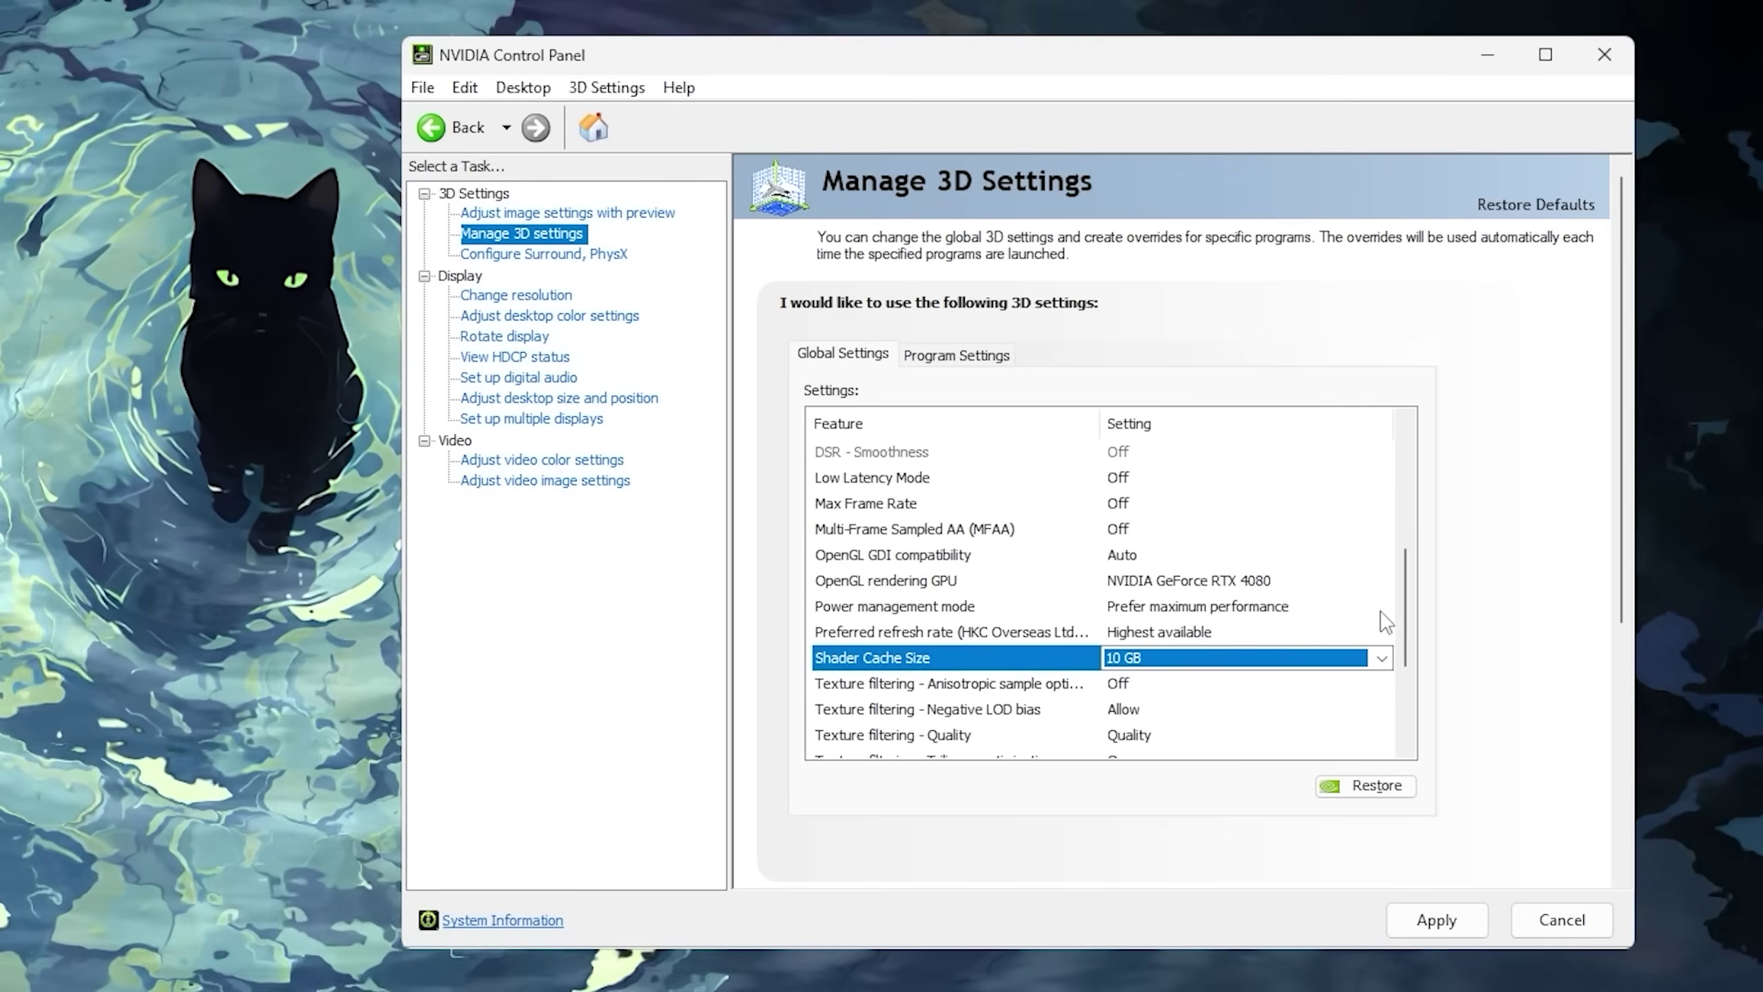
Set texture filtering's Anisotropic sample optimization to On and its Quality to High performance.
drag(1404, 607, 1405, 636)
click(1139, 582)
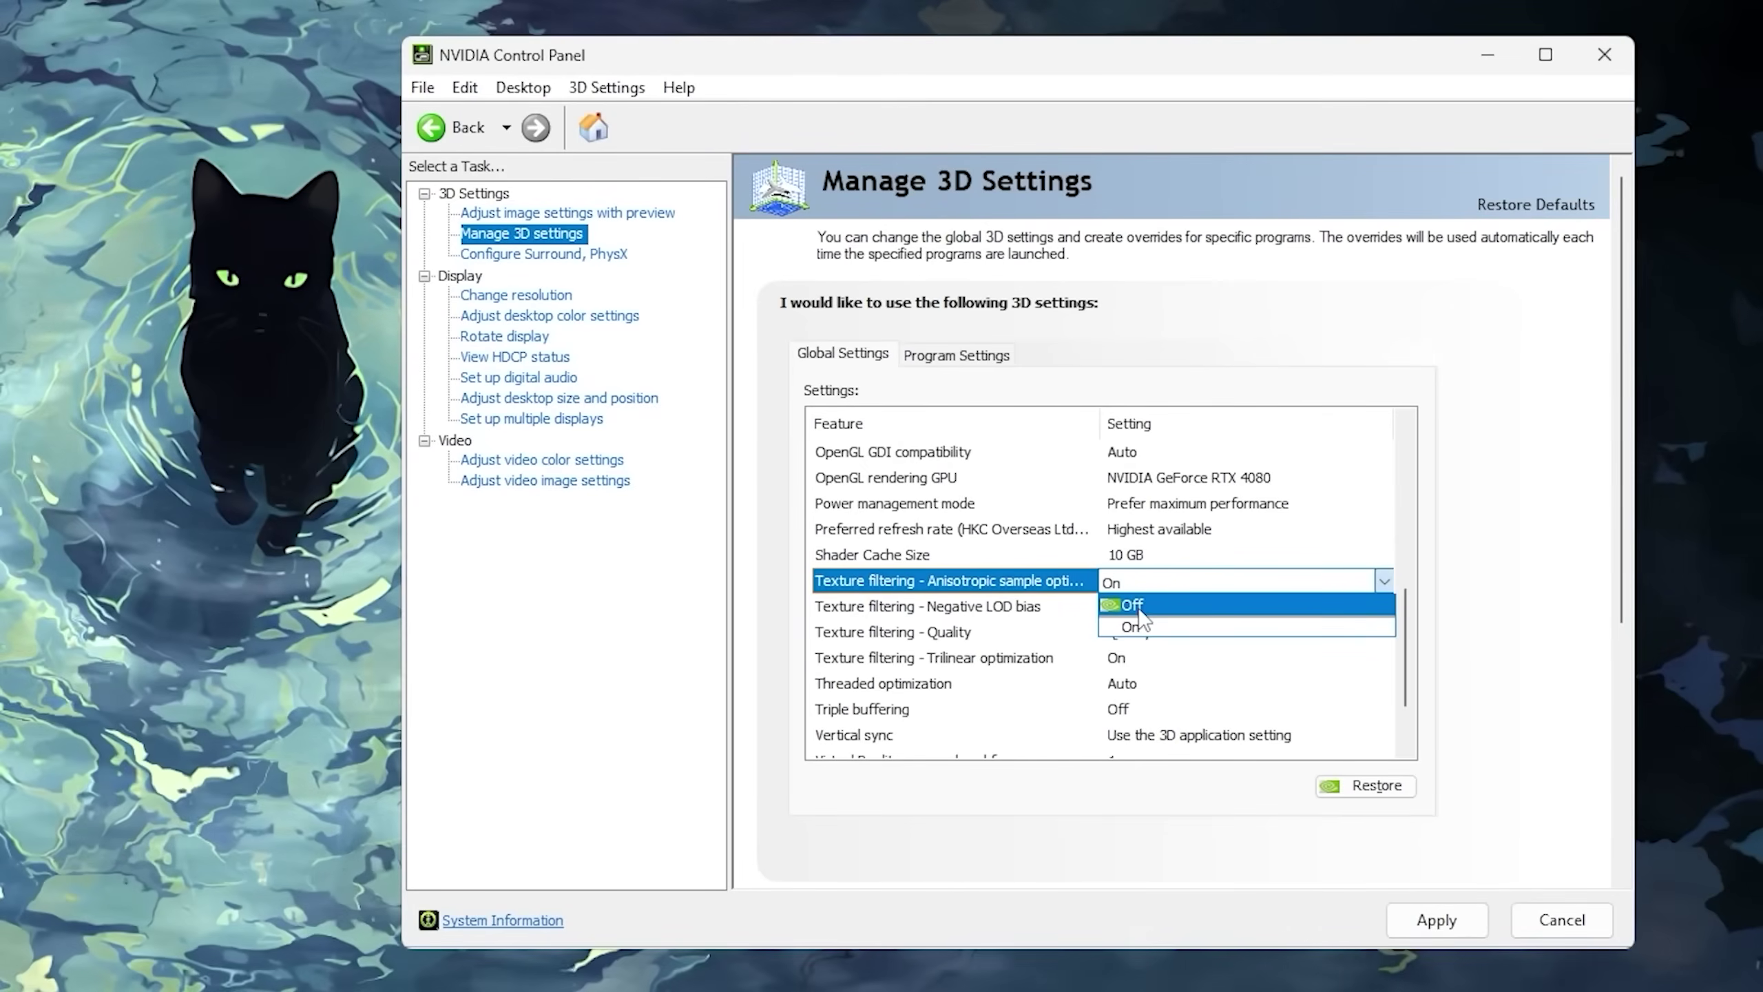
click(1153, 627)
scroll(1145, 577, down, 1)
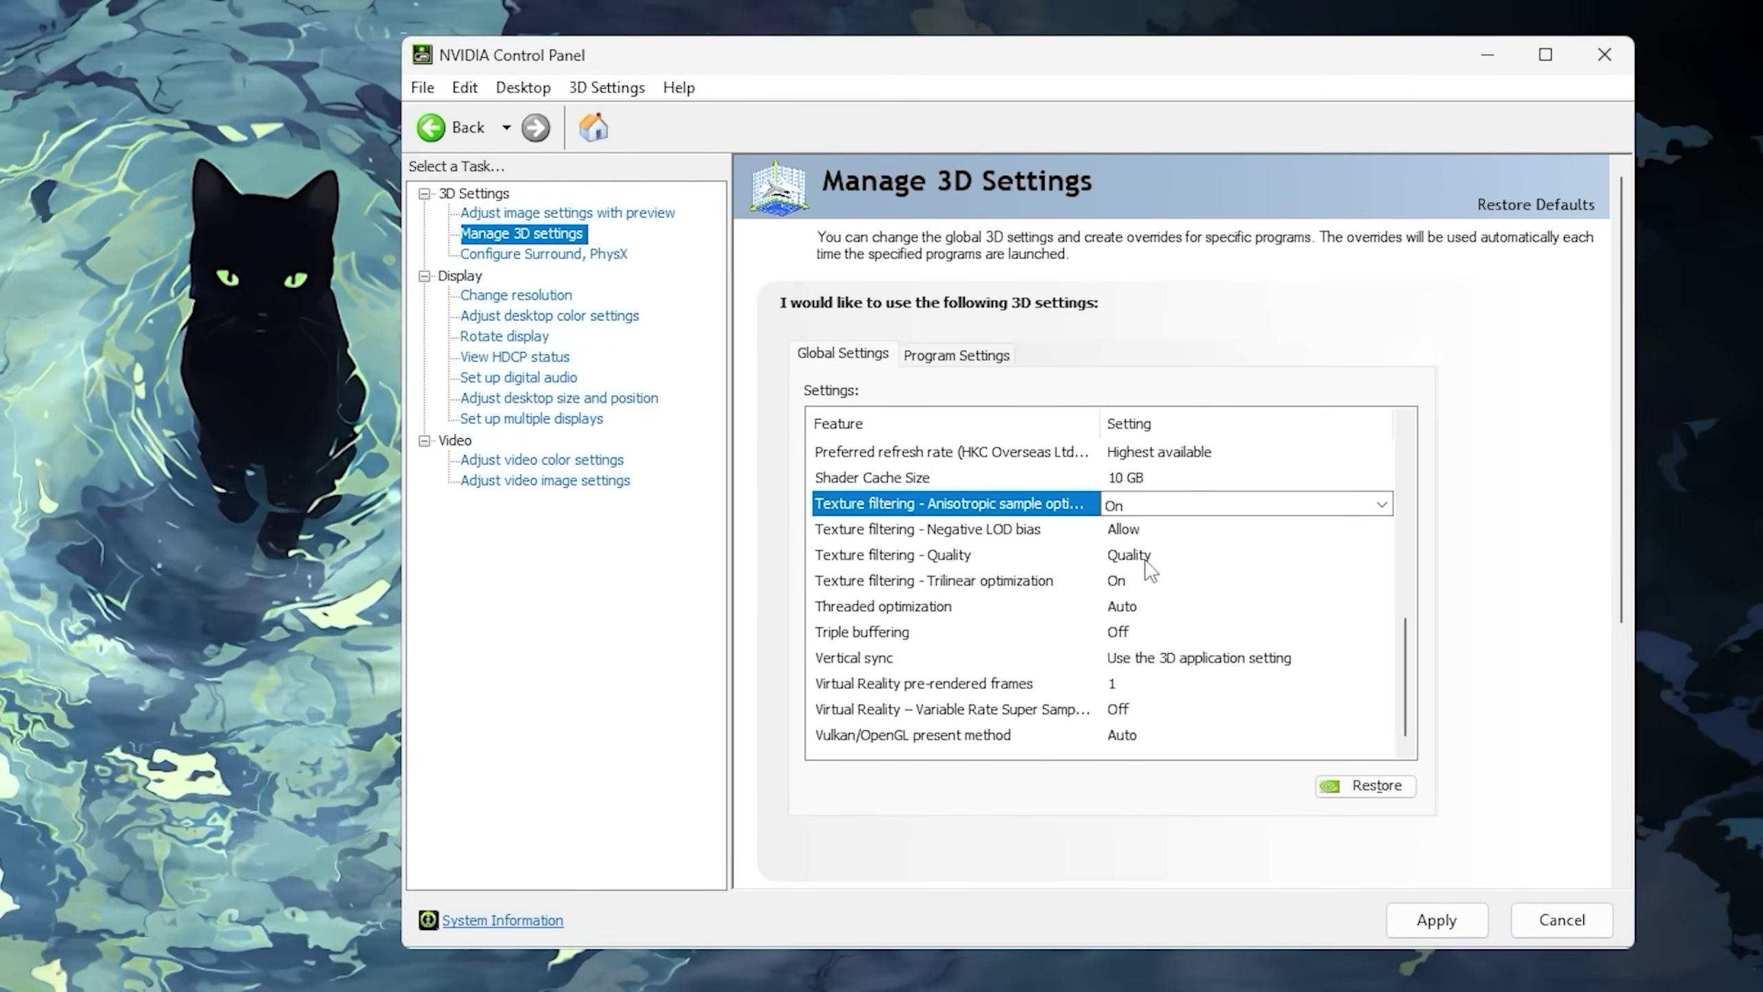
click(1165, 556)
click(1174, 556)
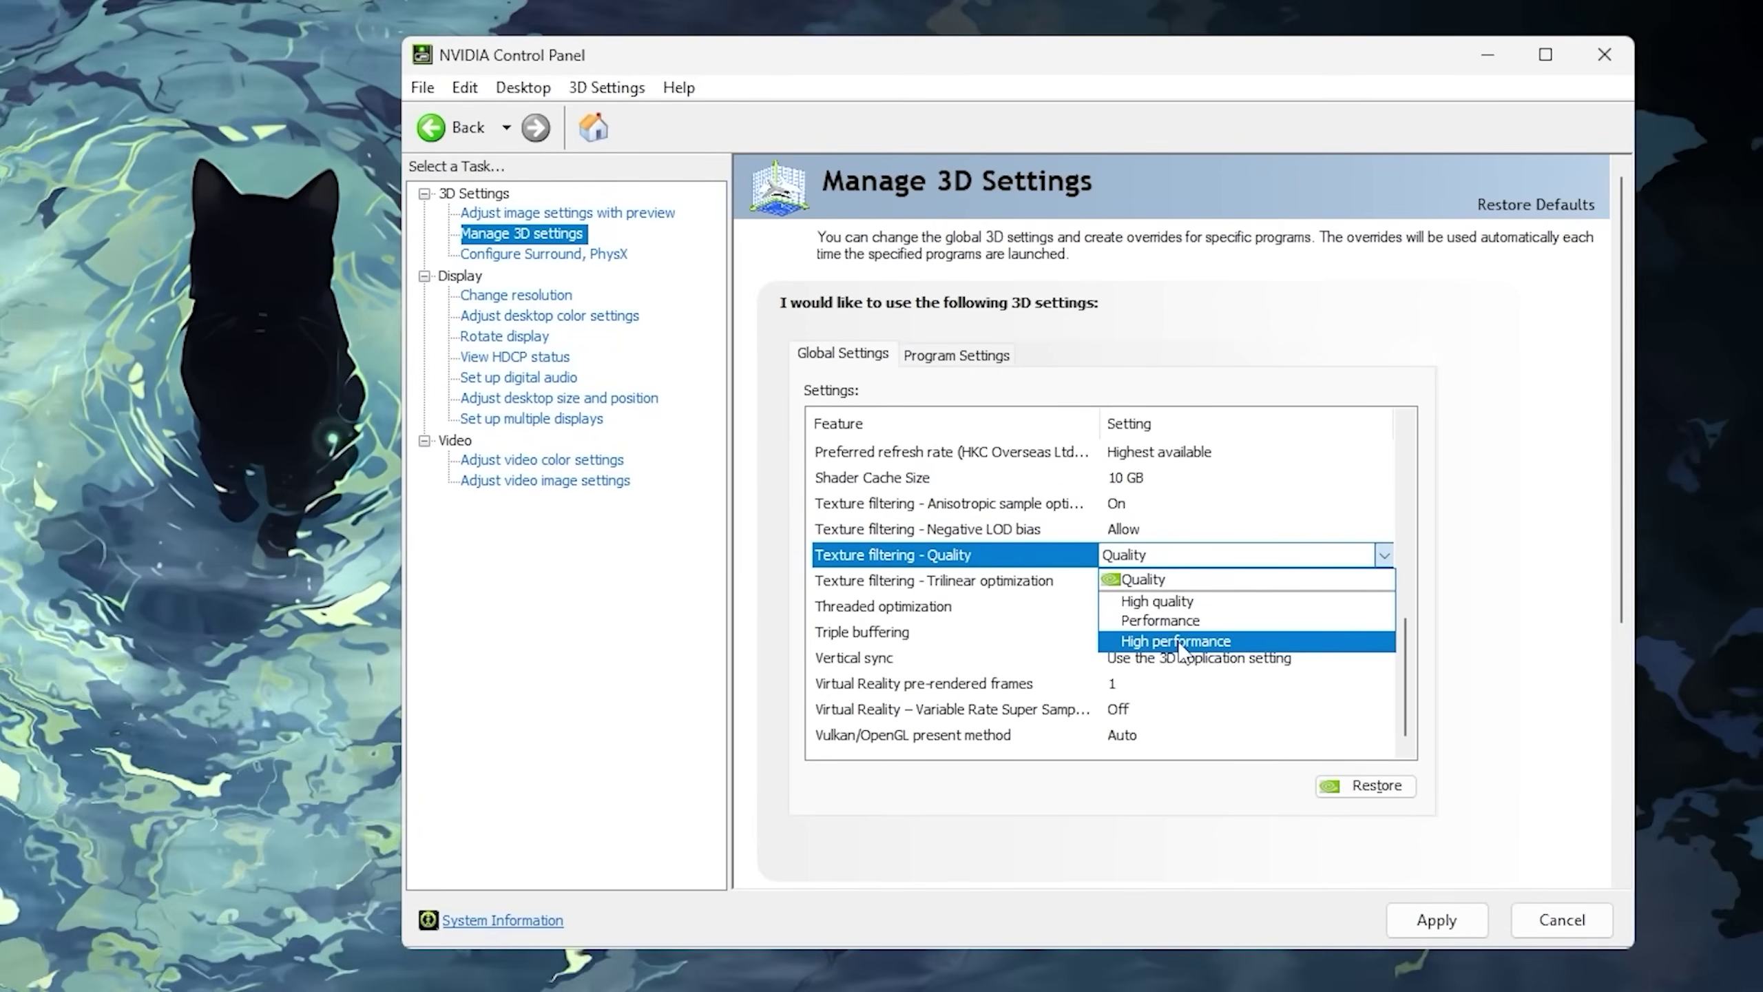
click(1178, 642)
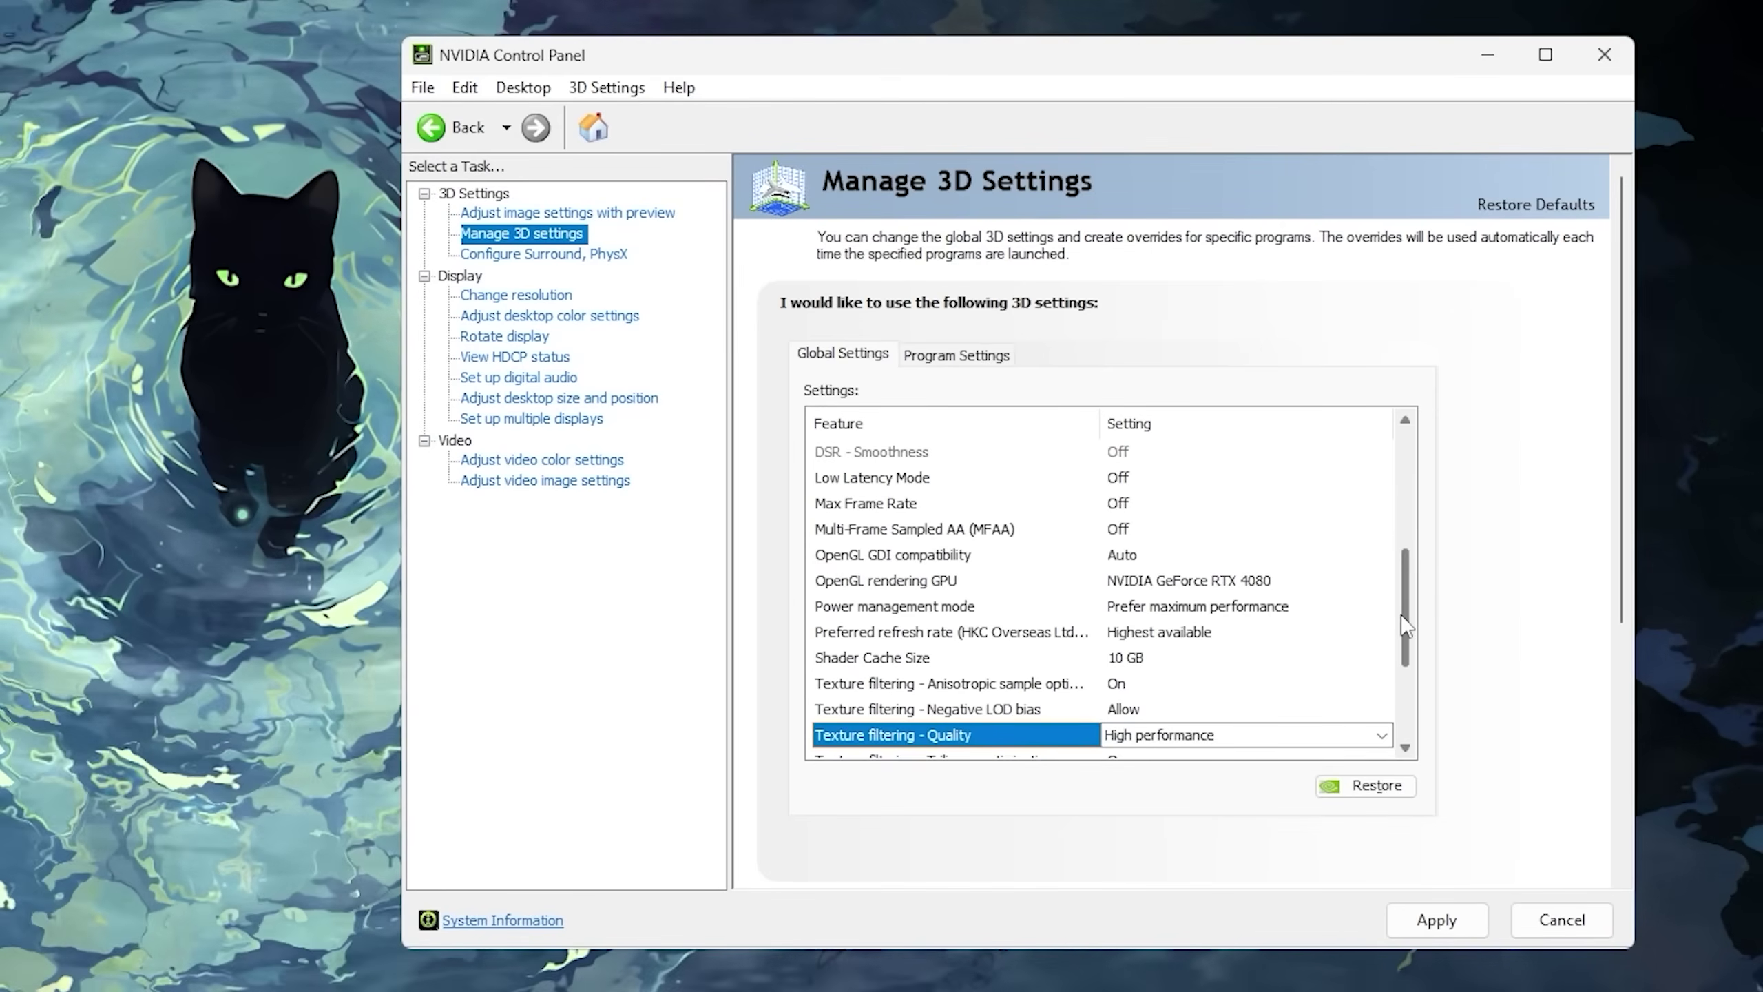
Set Vertical sync to Off and apply the changed global 3D settings.
scroll(1406, 625, down, 2)
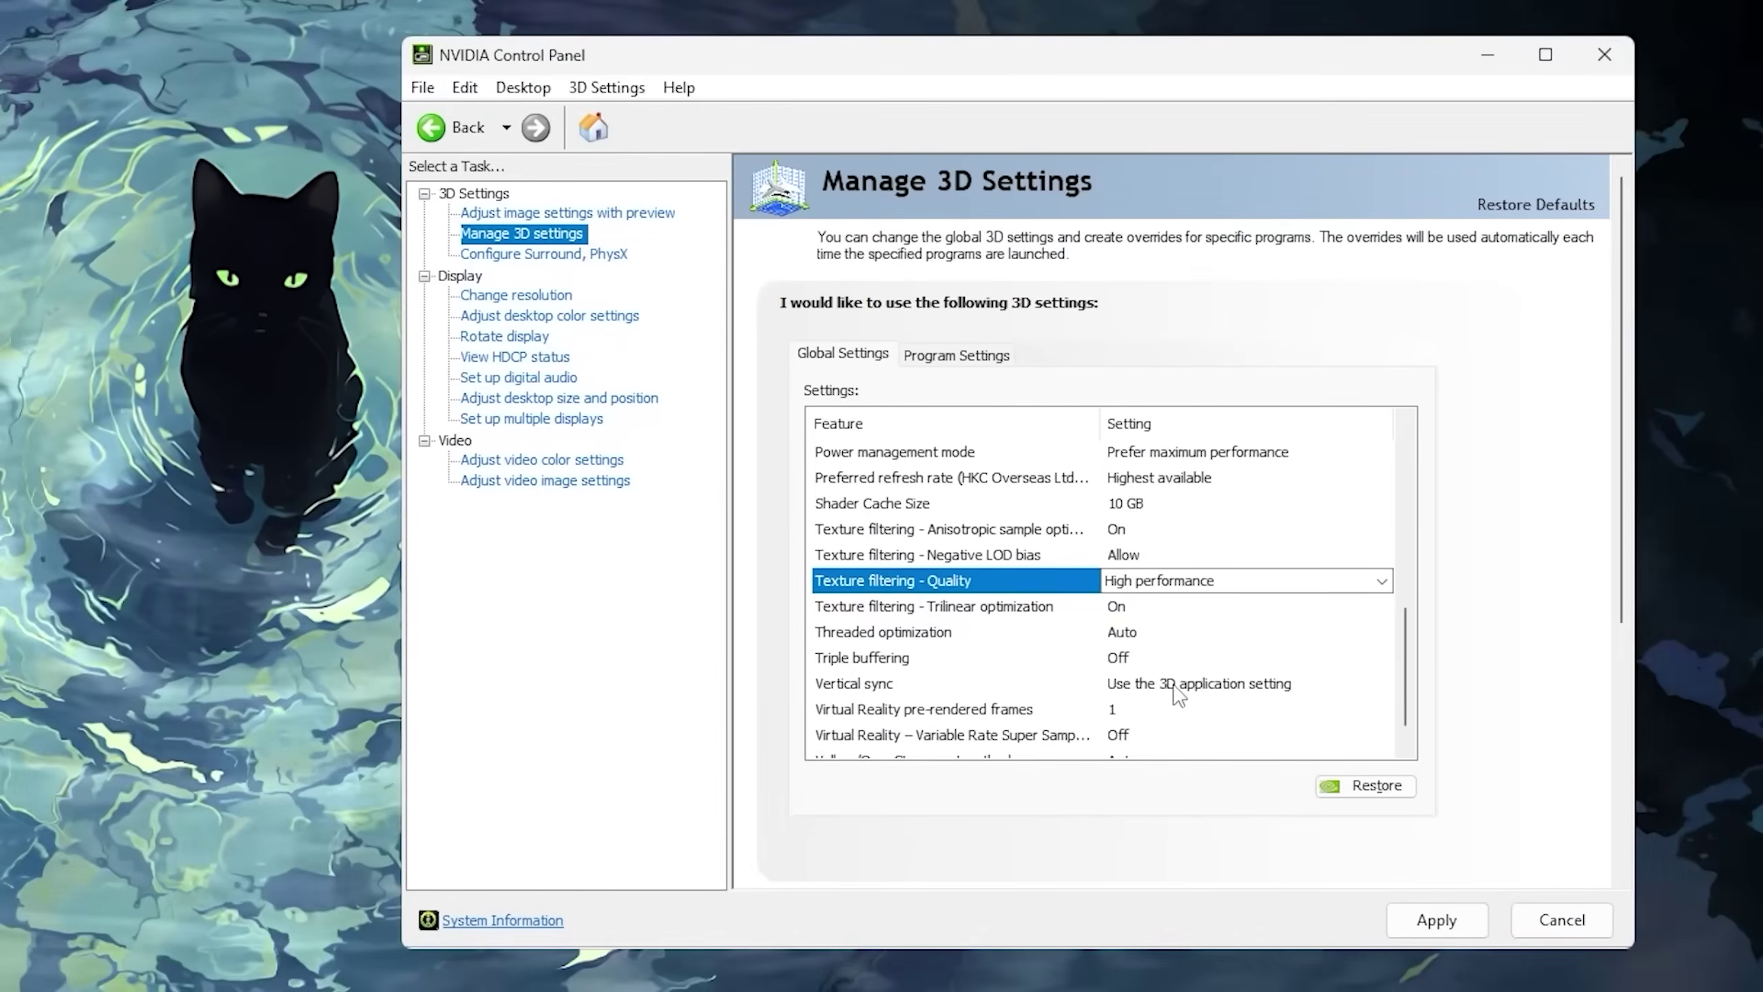
click(1176, 693)
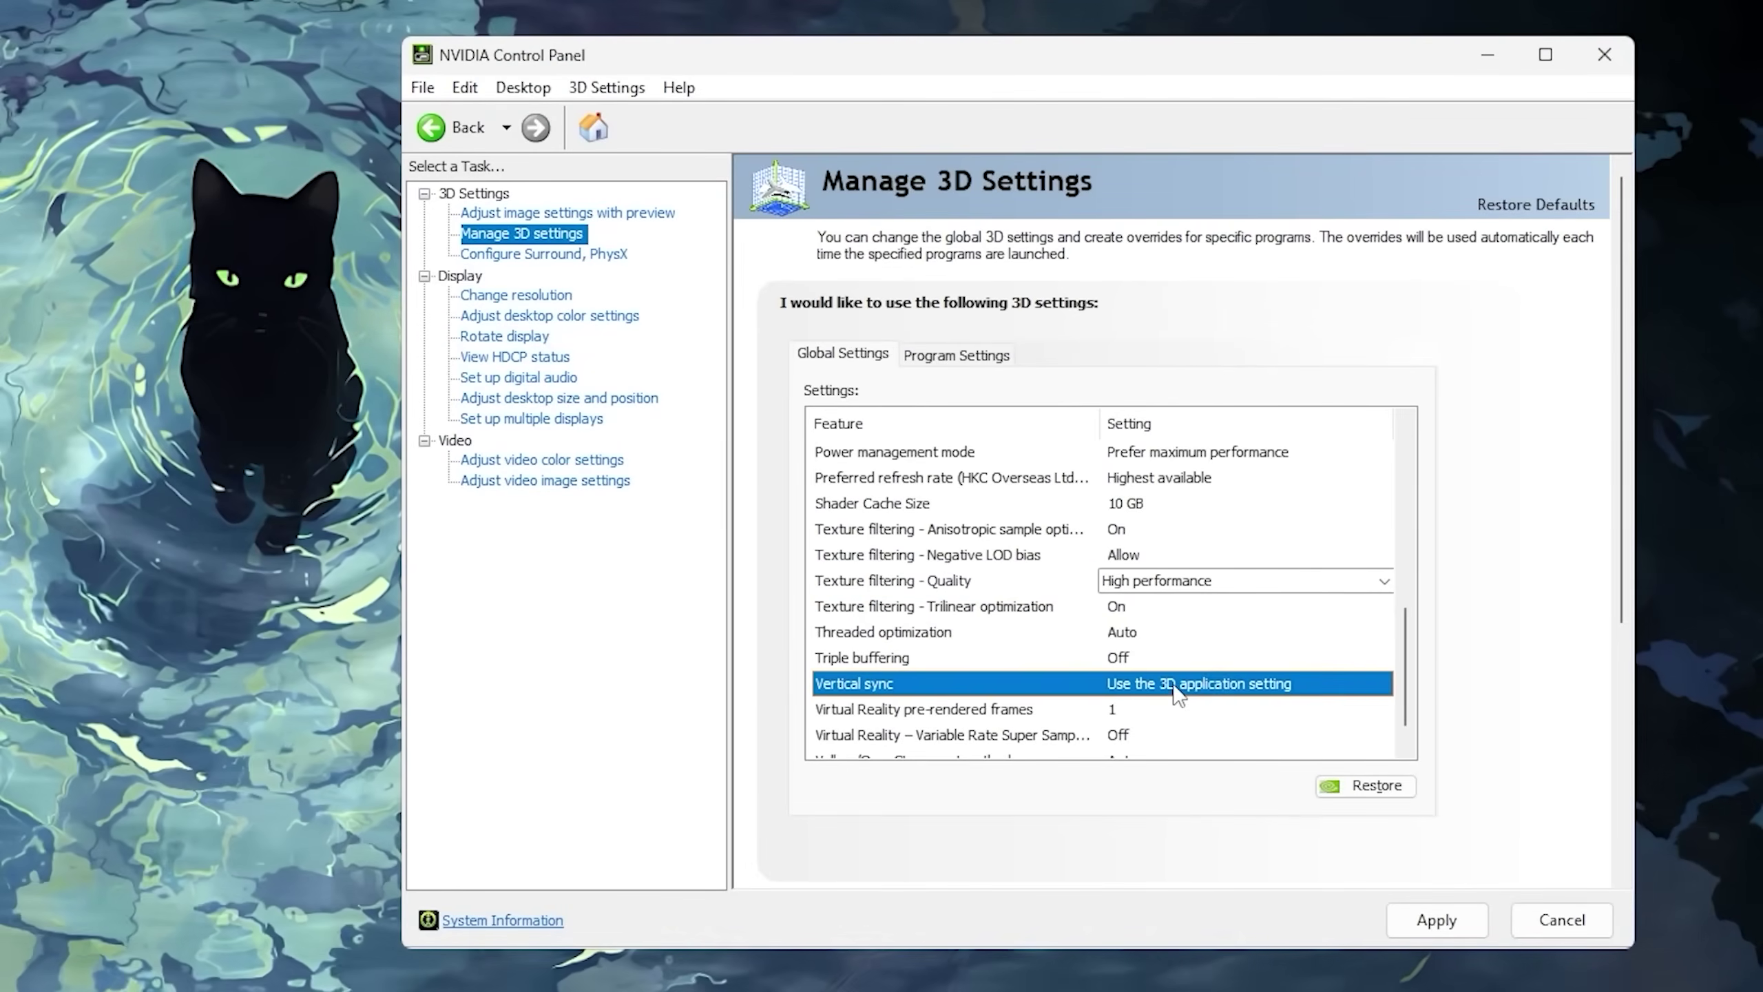
click(1180, 684)
scroll(1284, 722, down, 2)
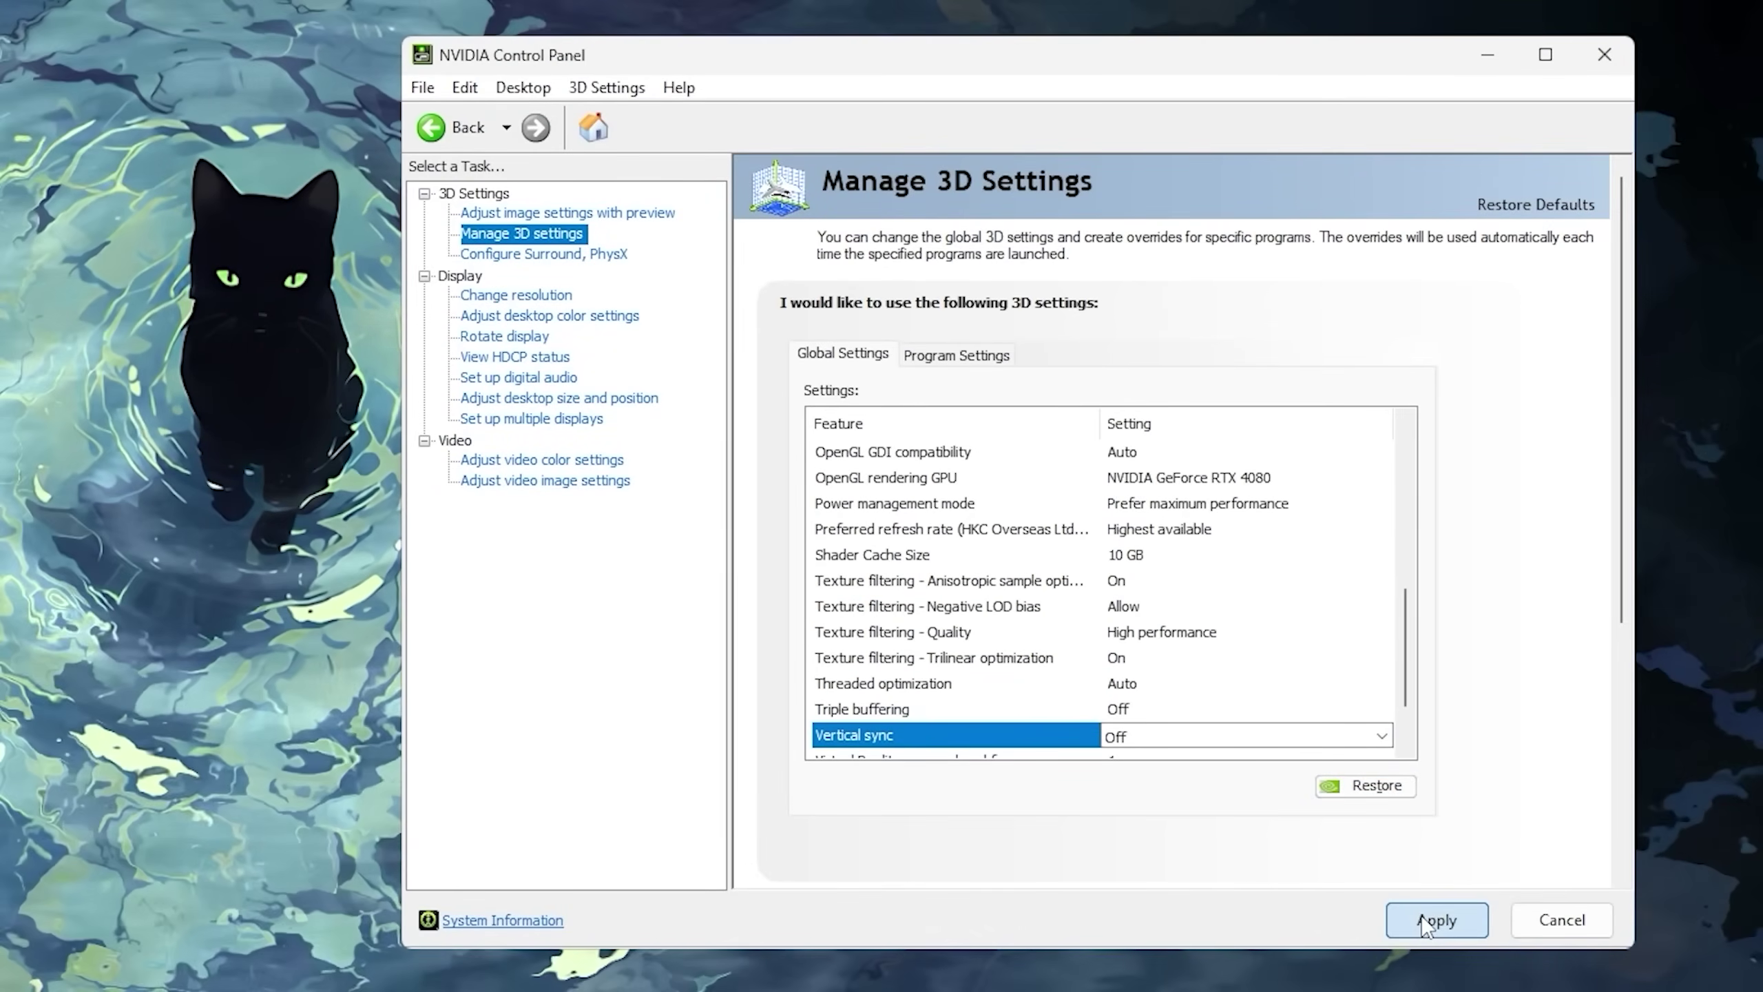
click(1421, 918)
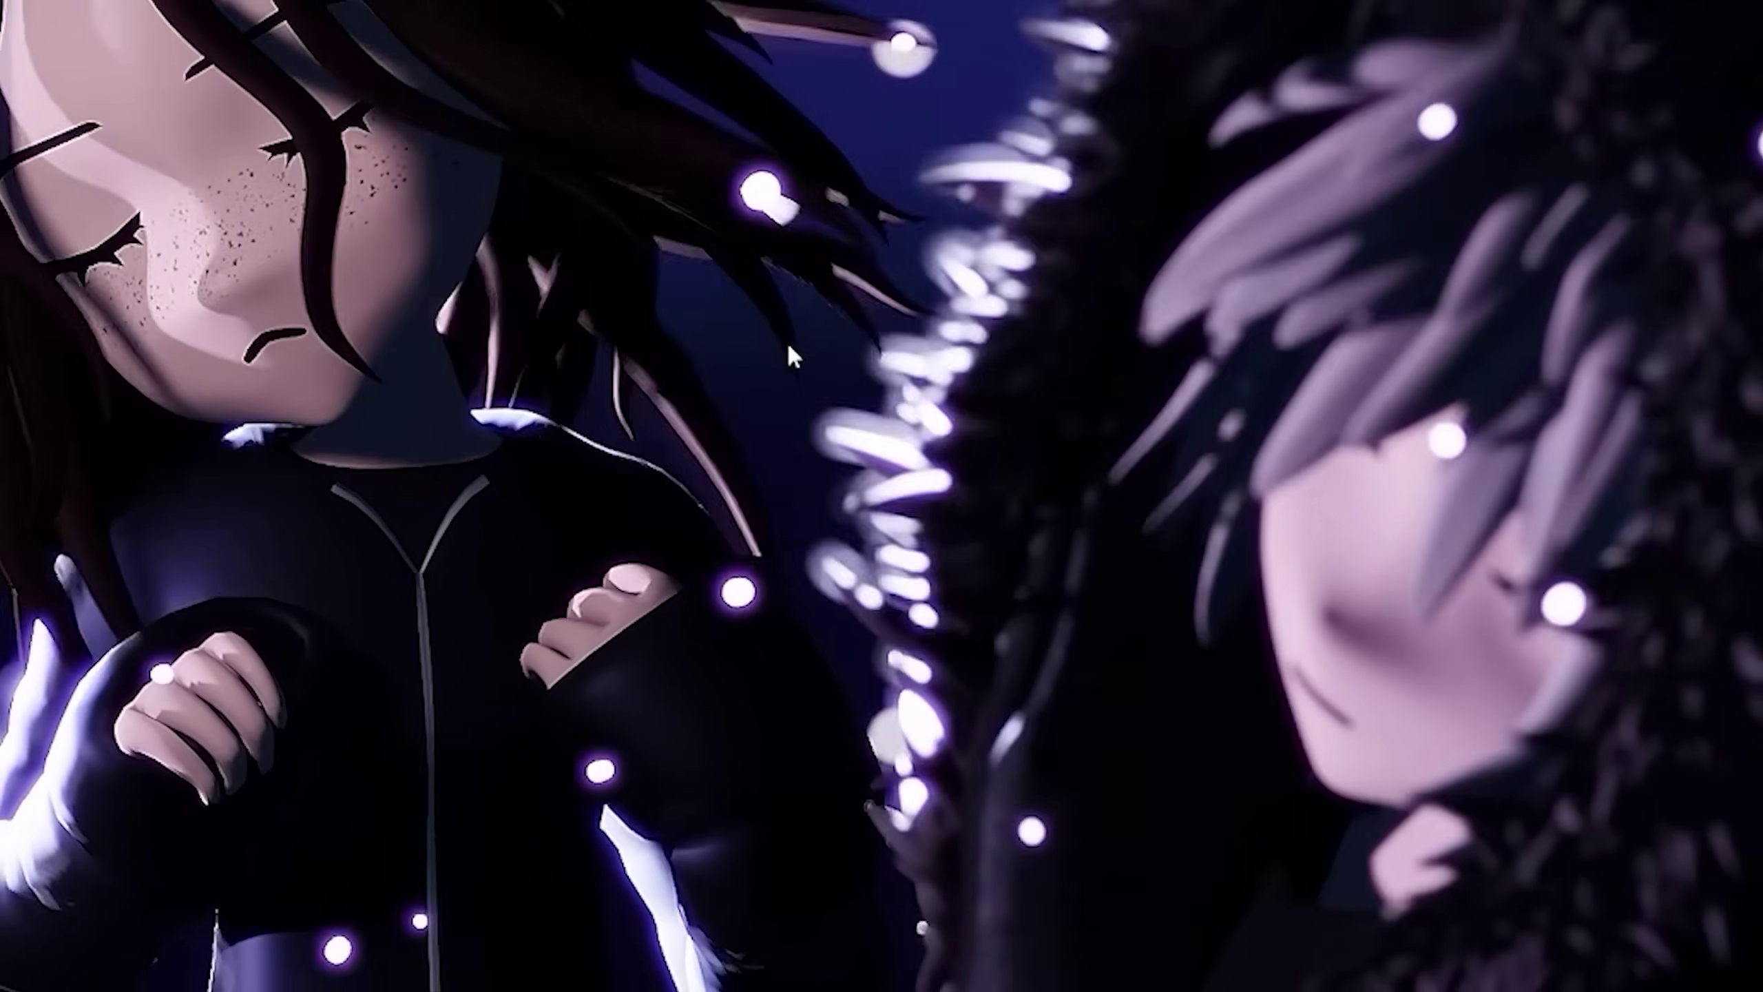
Open AMD Software: Adrenalin Edition and go to the Preferences section of its settings.
right_click(787, 342)
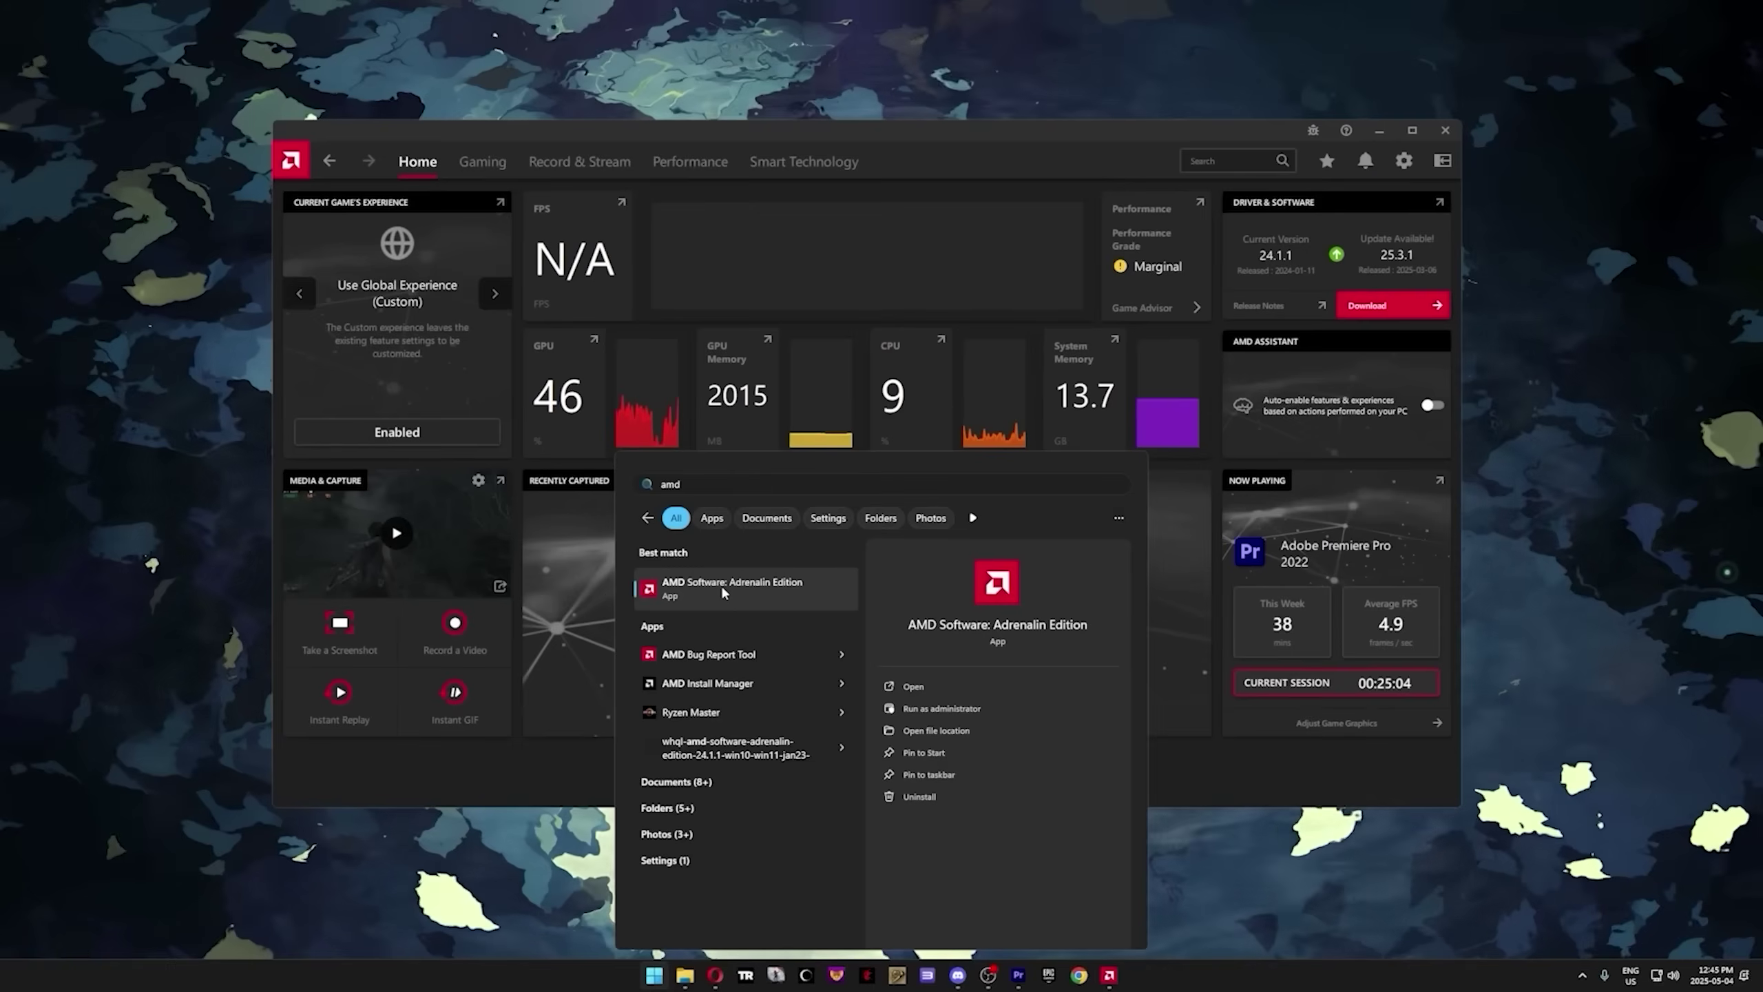
click(720, 584)
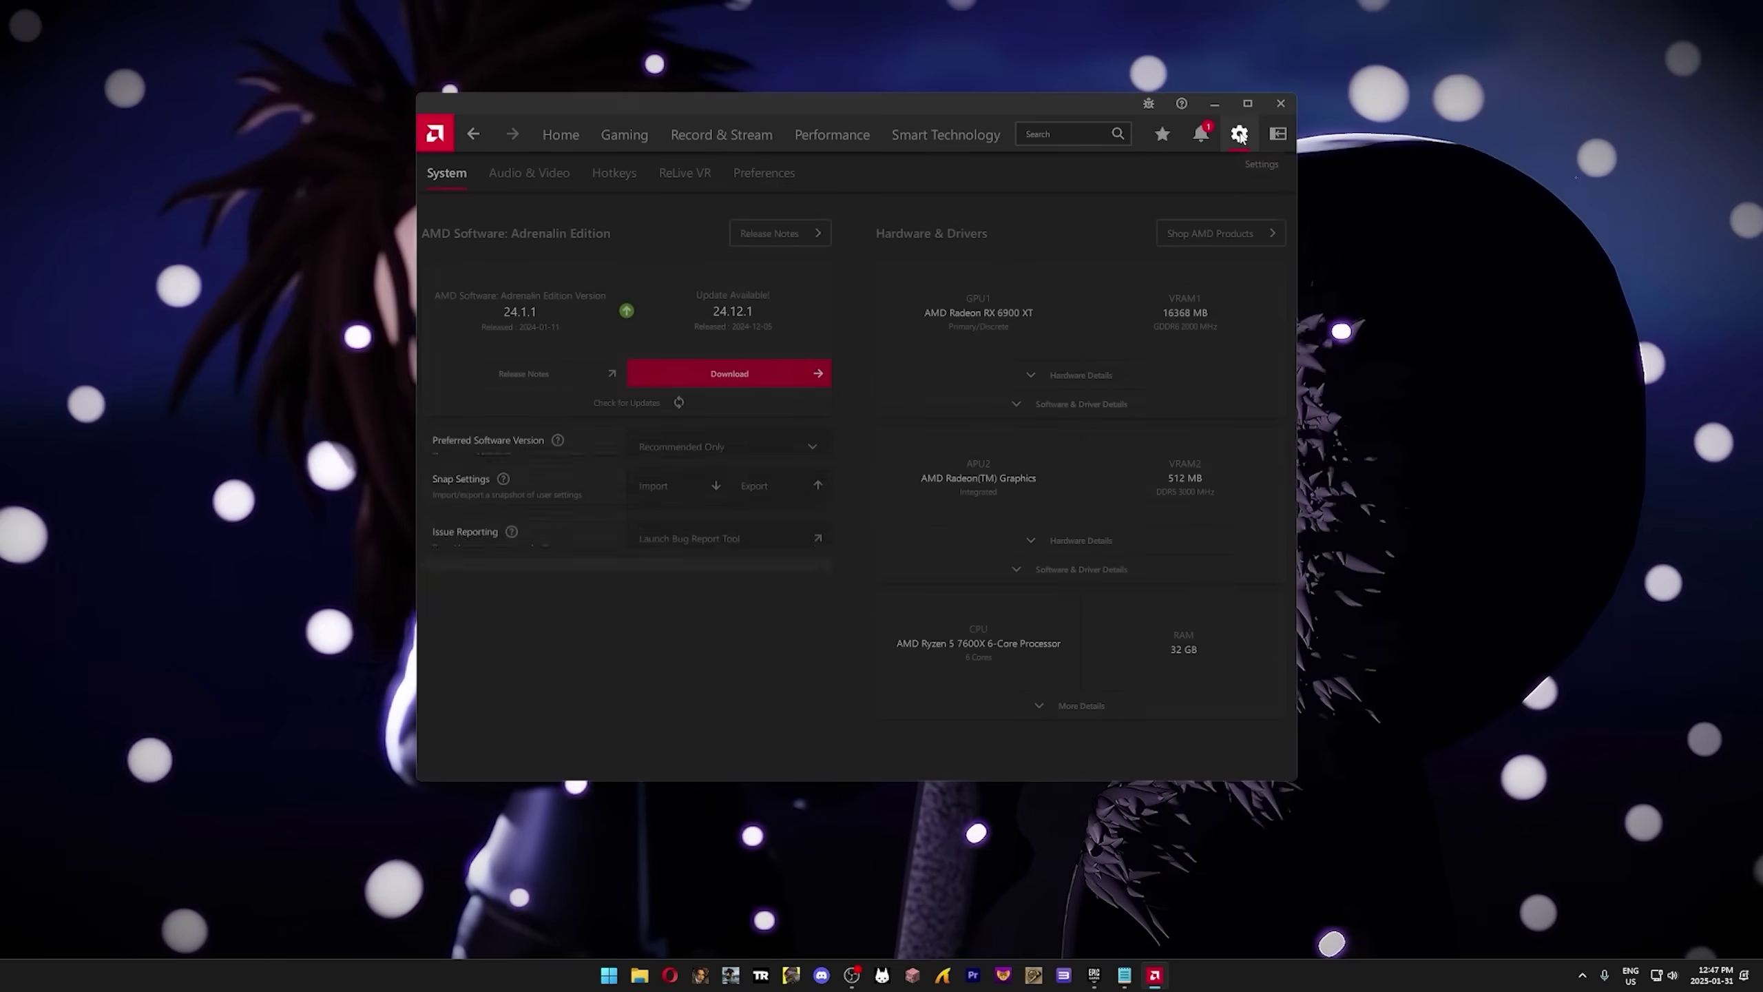
click(765, 174)
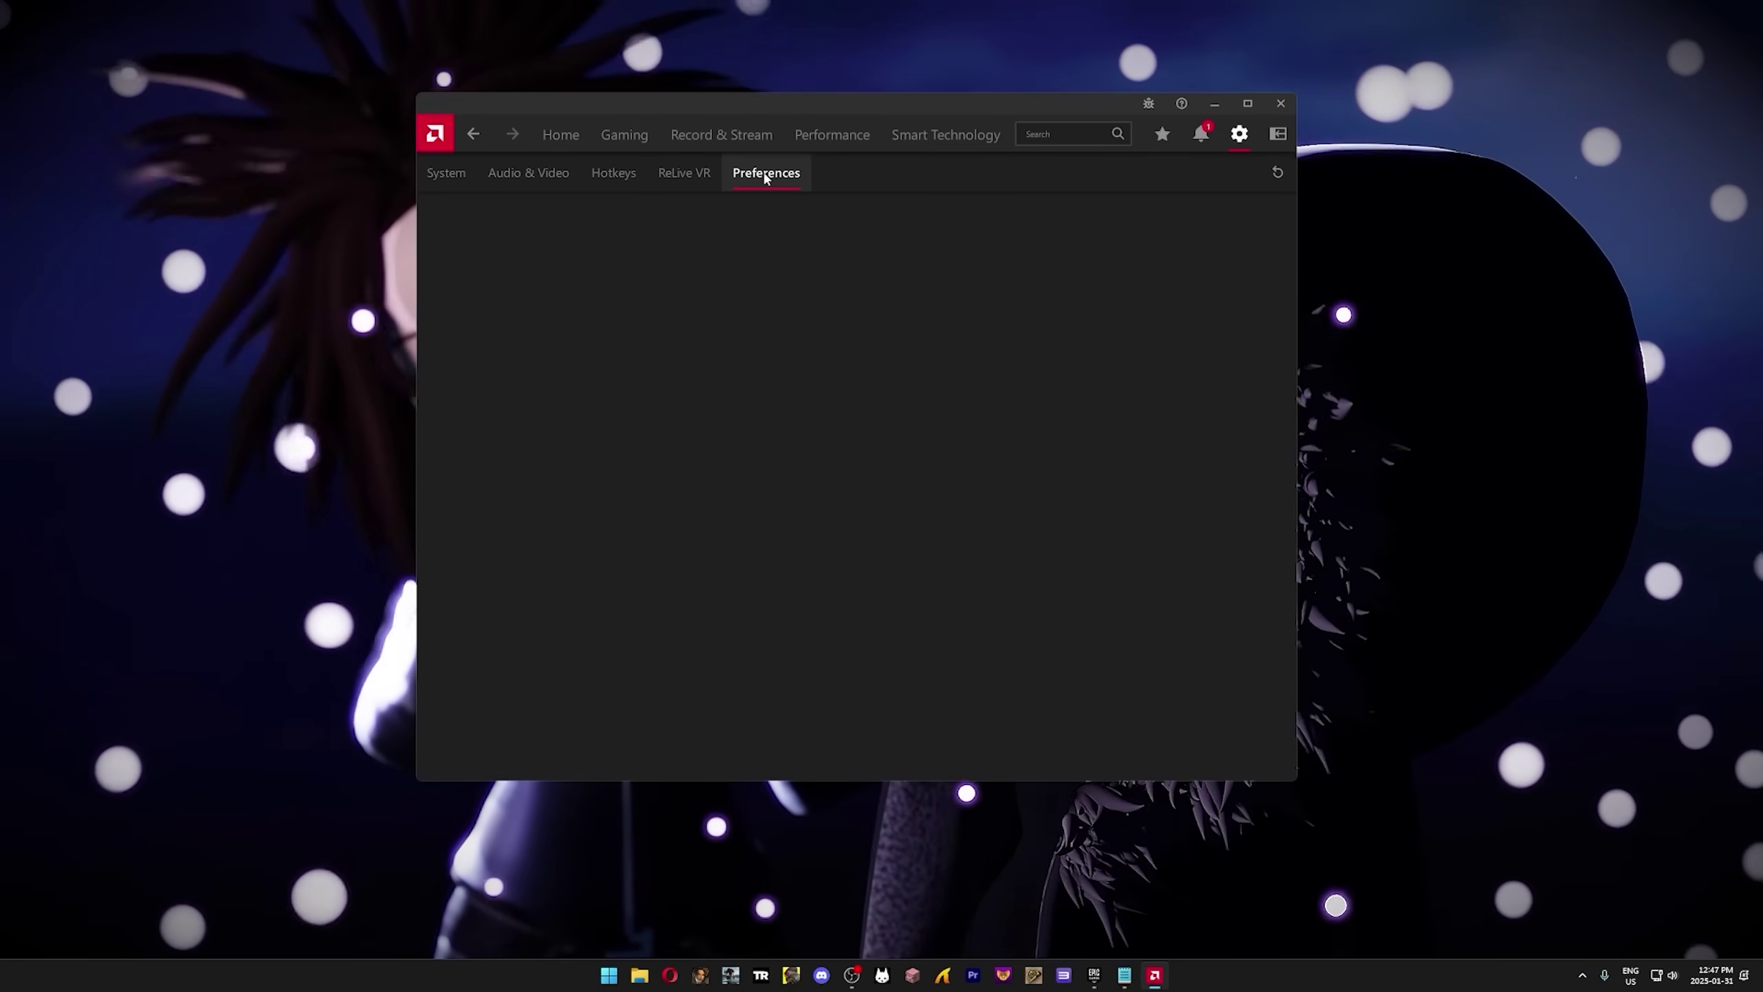
Disable In-Game Overlay, Web Browser, System Tray Menu, Advertisements, Toast Notifications, Tutorials, and Animation & Effects in the AMD preferences.
click(807, 412)
click(806, 451)
click(806, 492)
click(806, 531)
click(806, 572)
click(807, 611)
scroll(808, 597, down, 2)
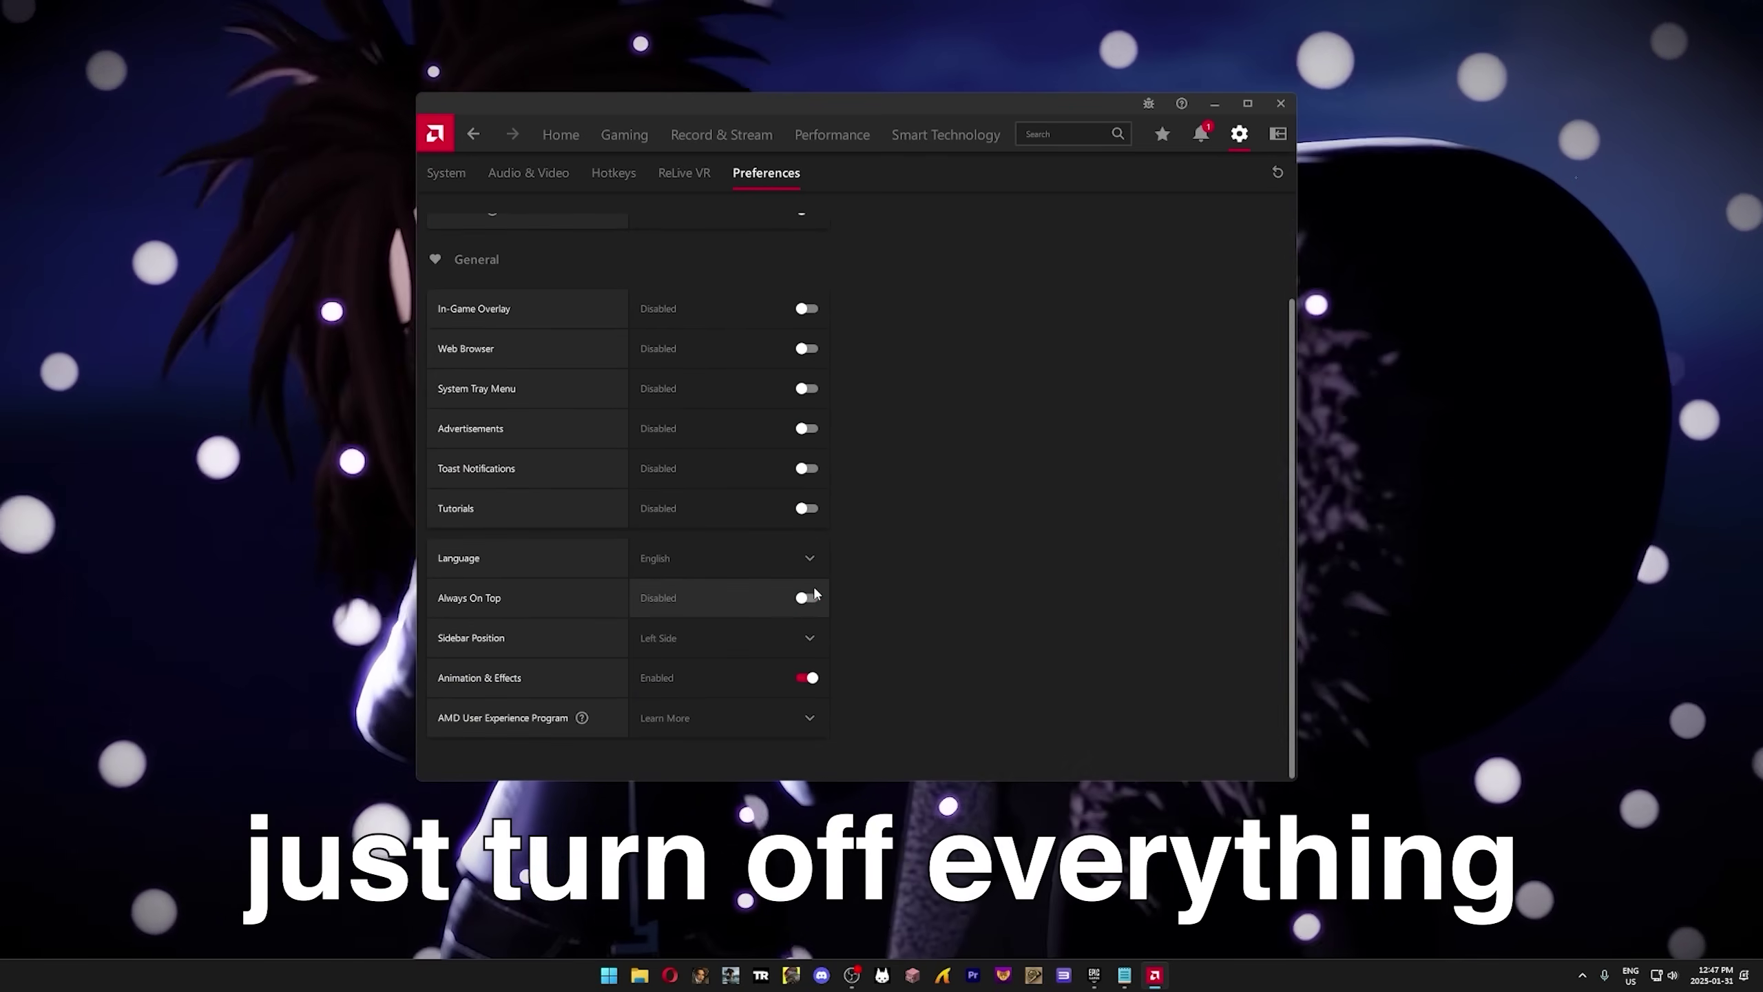
click(807, 677)
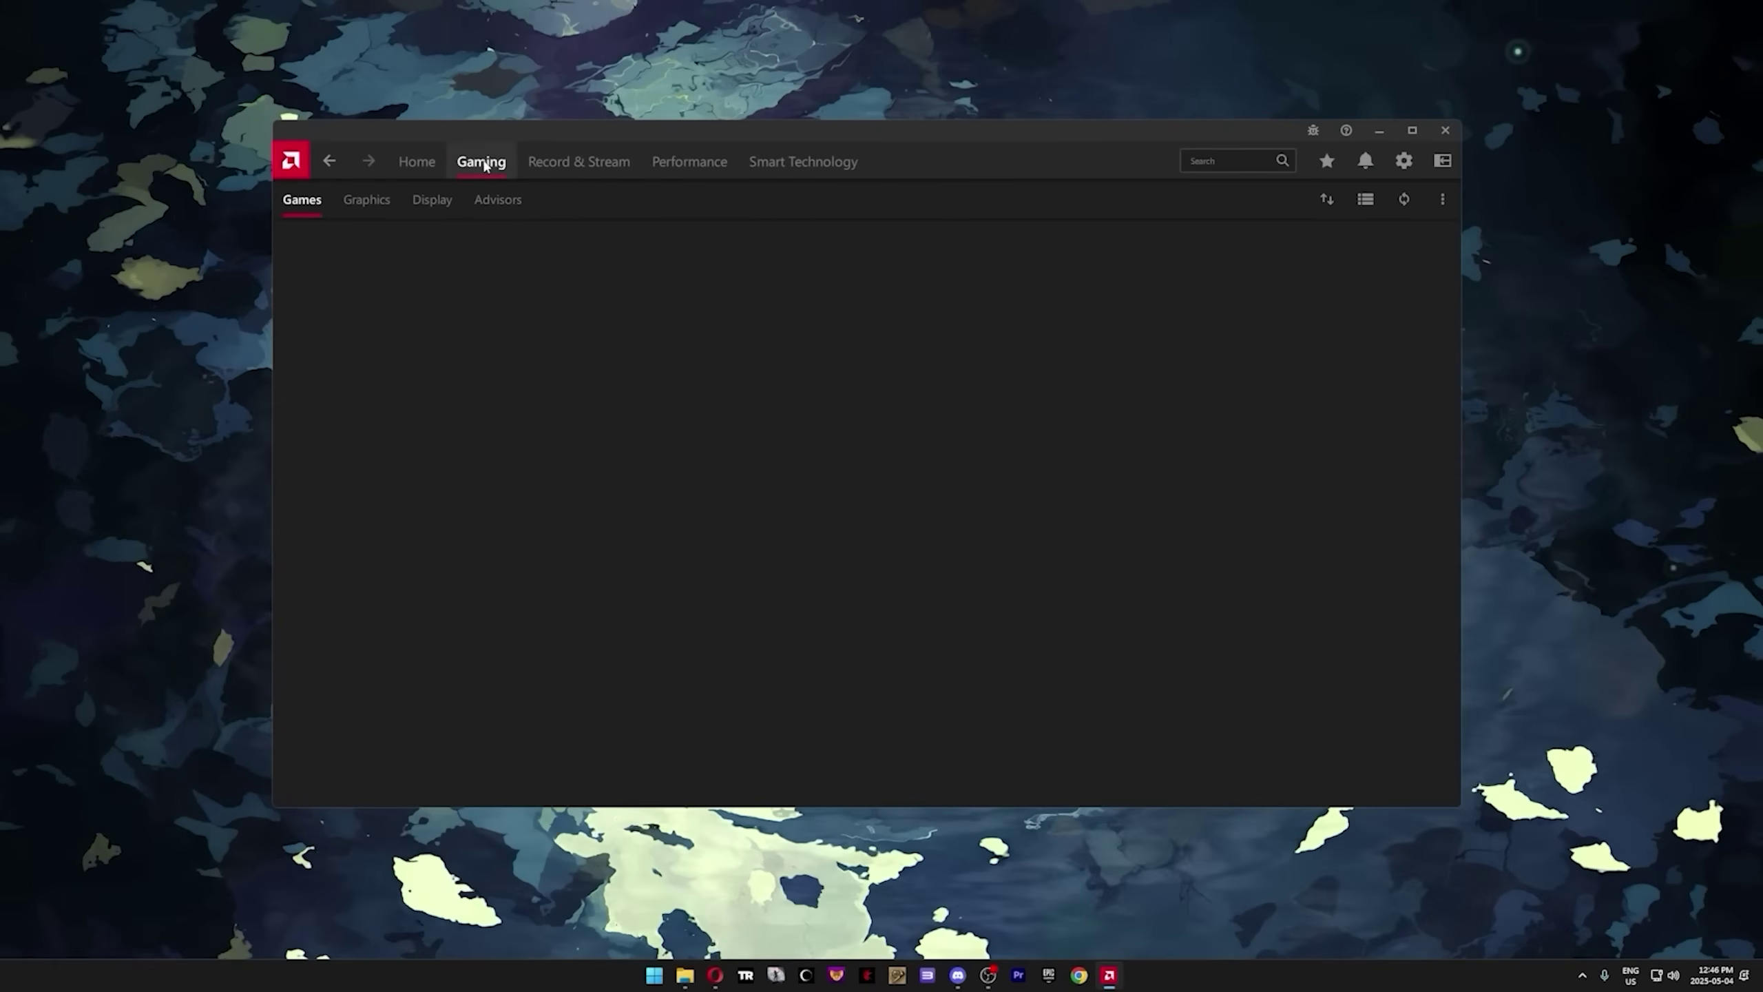
Open the AMD gaming graphics settings and examine the anti-aliasing, texture filtering and tessellation options.
click(365, 199)
scroll(662, 484, down, 10)
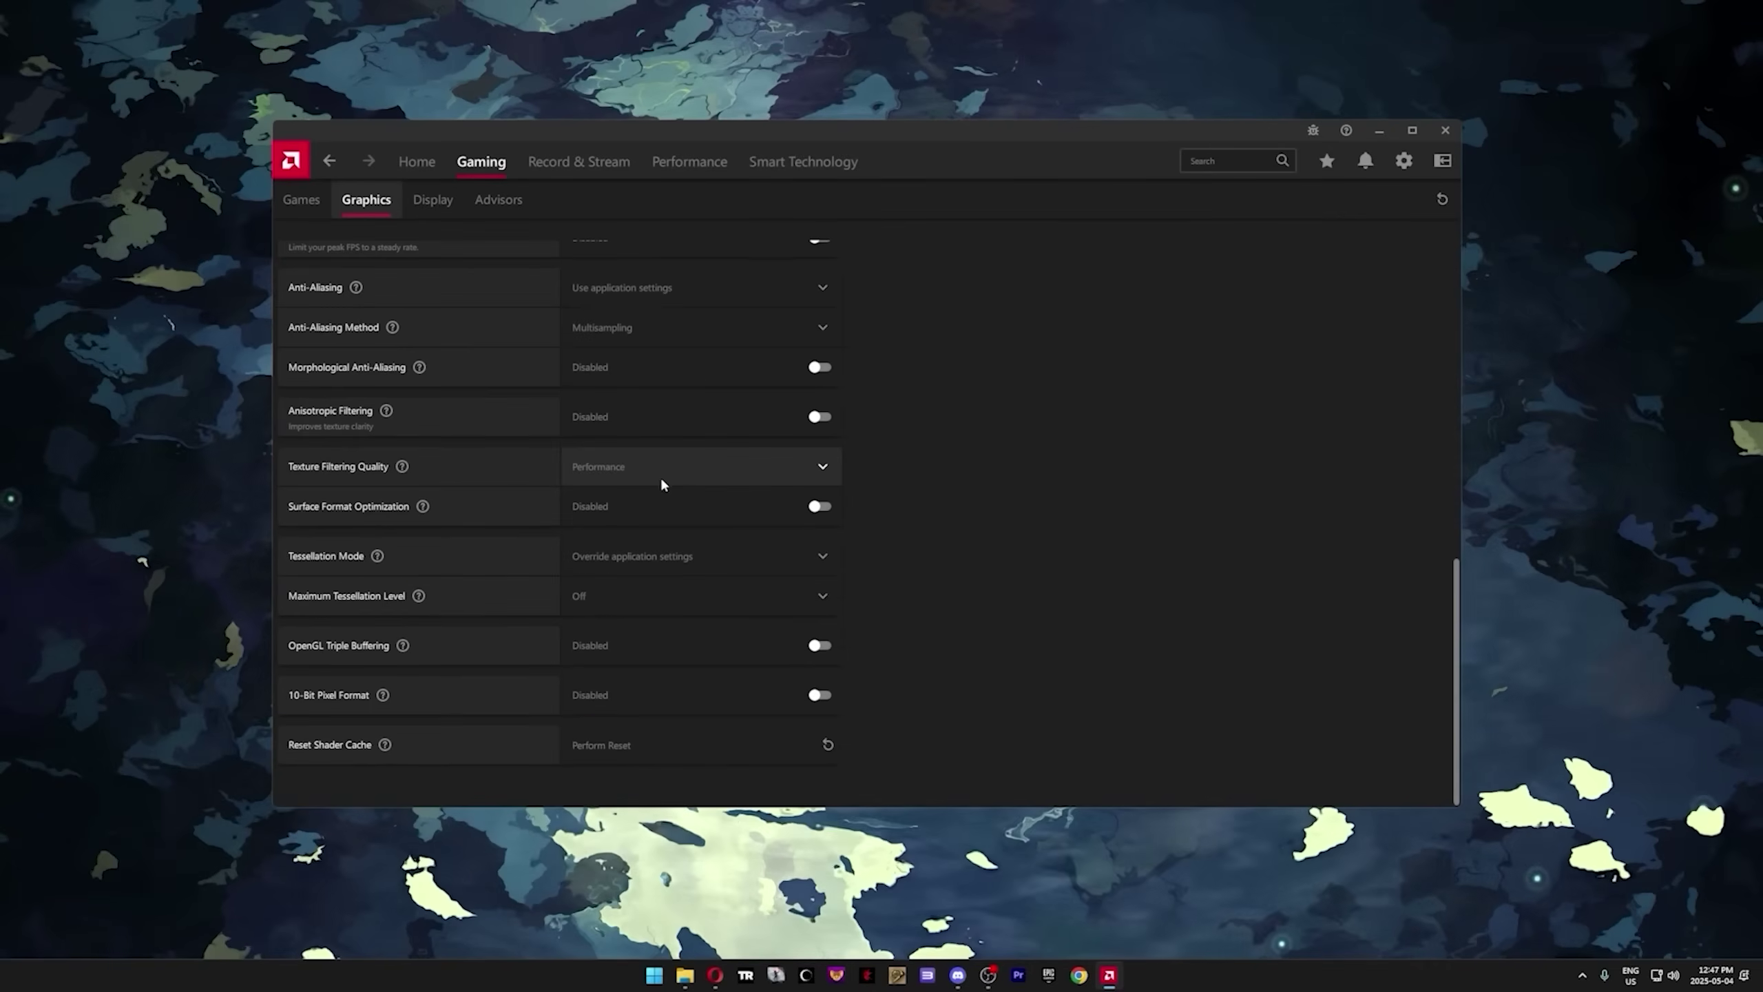
Set Texture Filtering Quality to Performance and enable Surface Format Optimization in the AMD graphics settings.
click(662, 481)
click(613, 528)
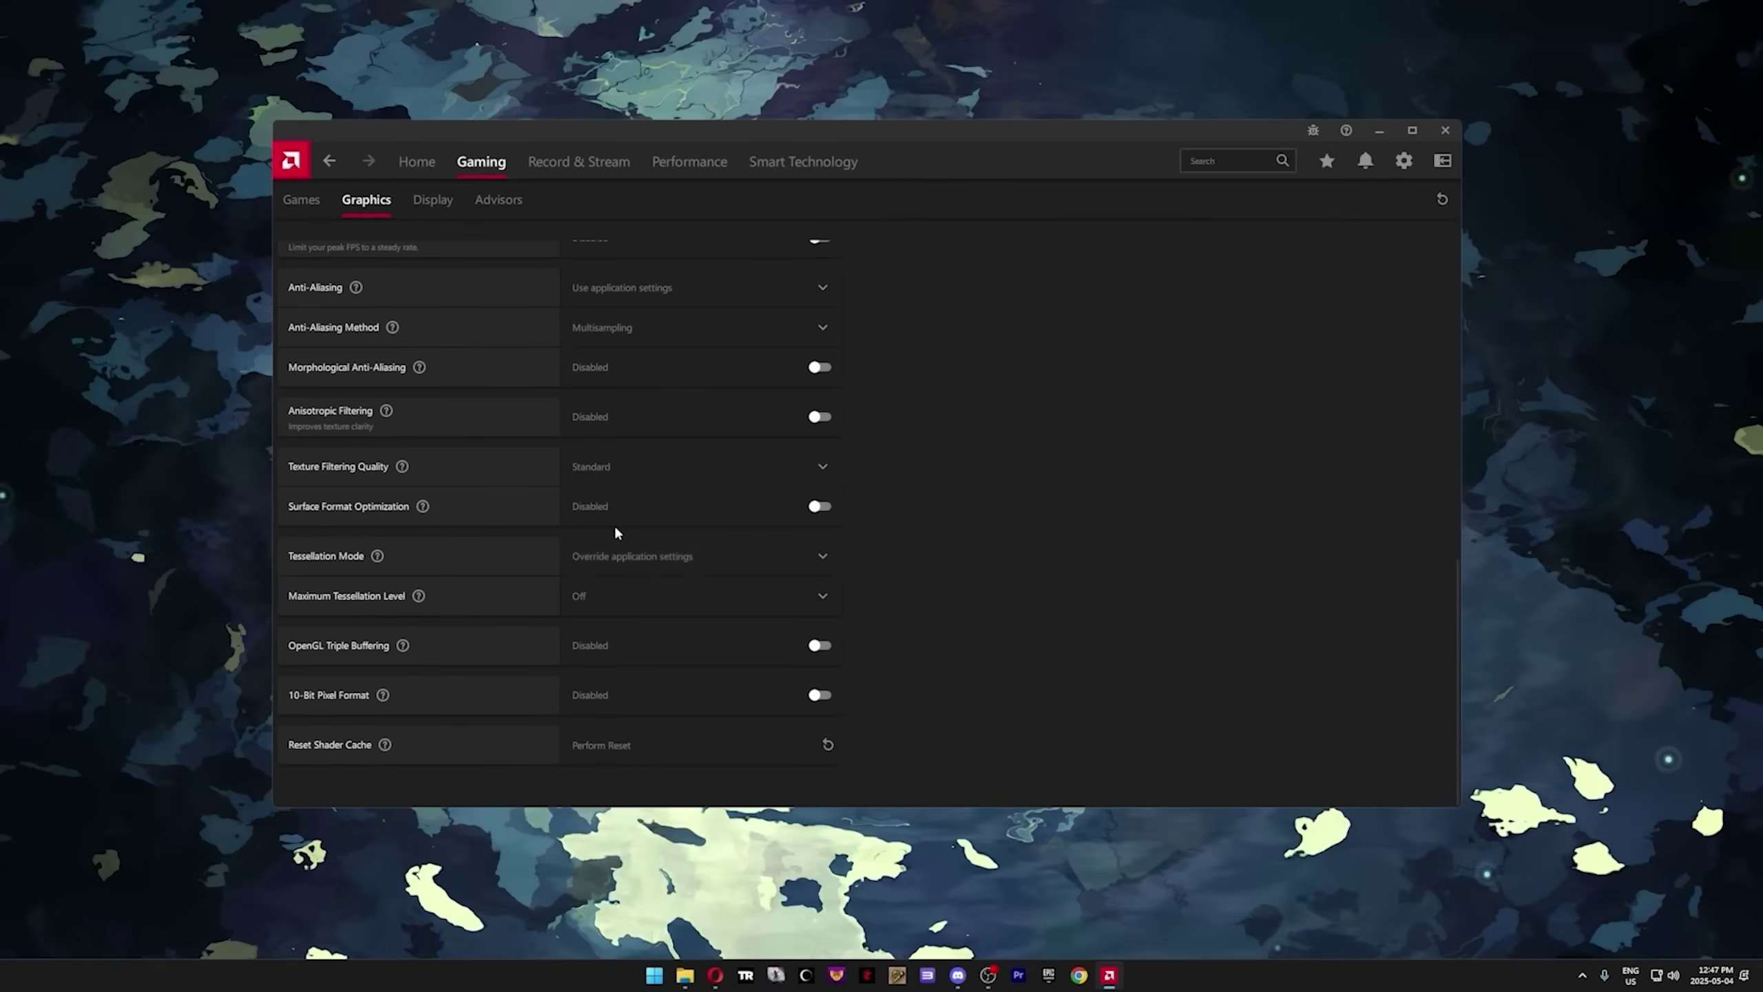
click(613, 473)
click(631, 566)
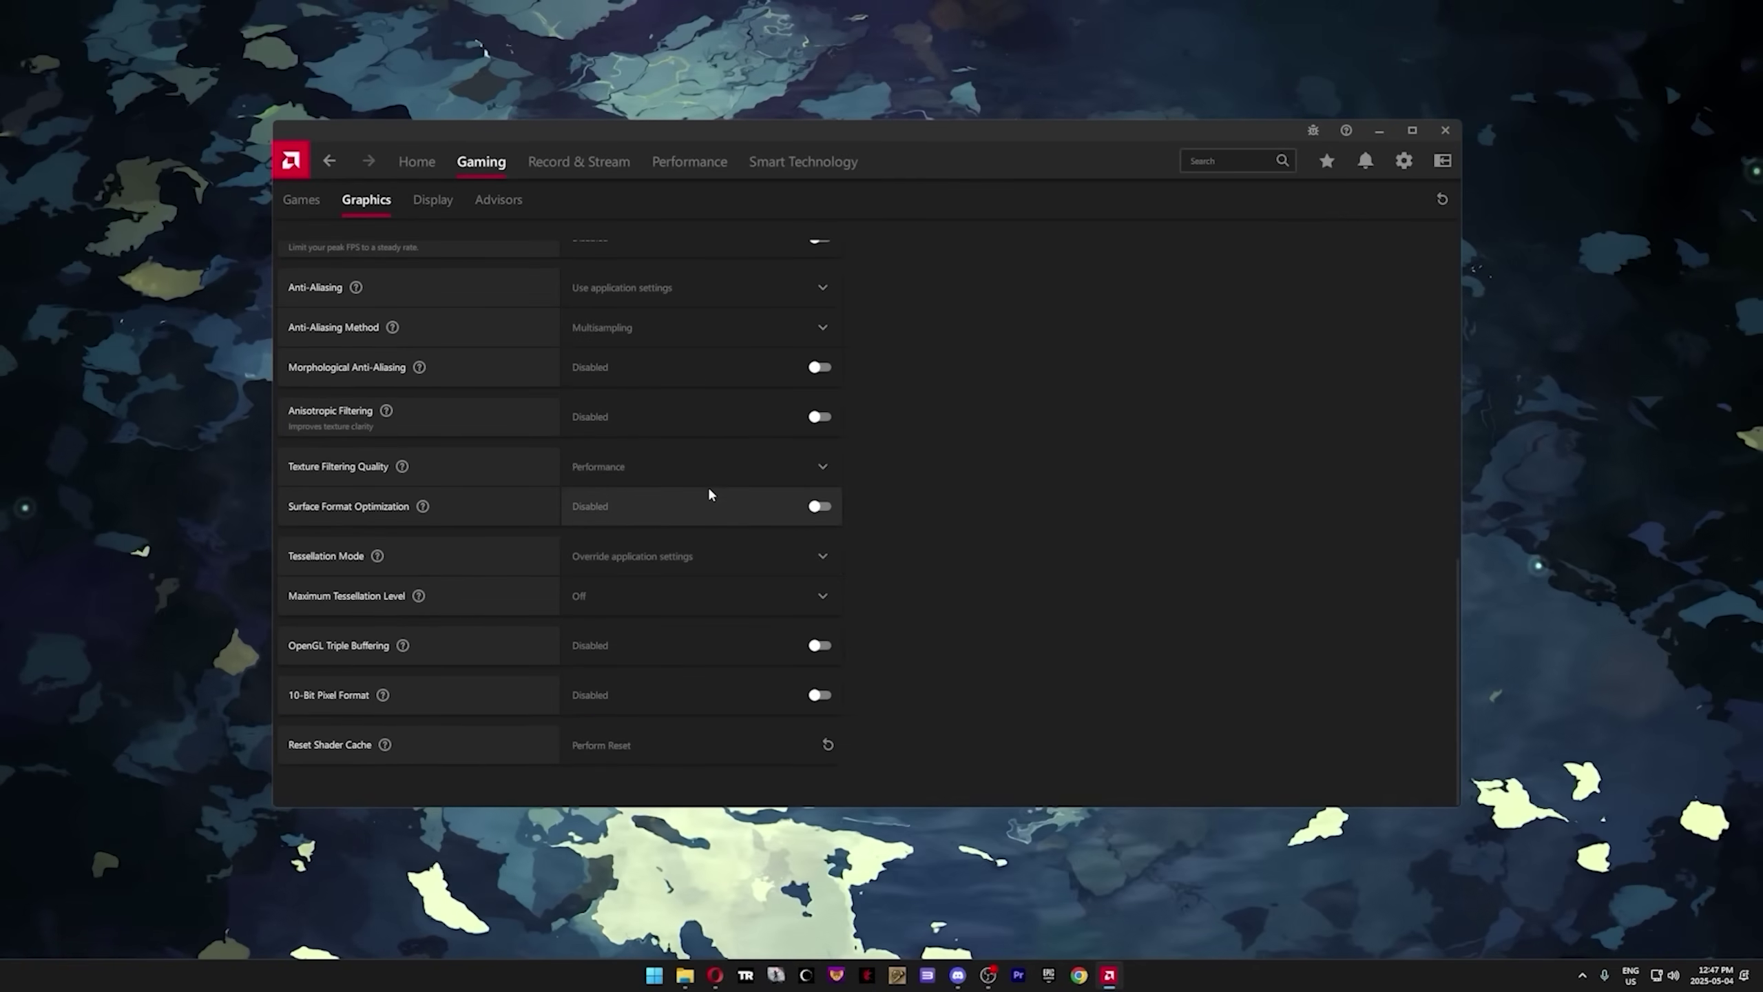
click(817, 506)
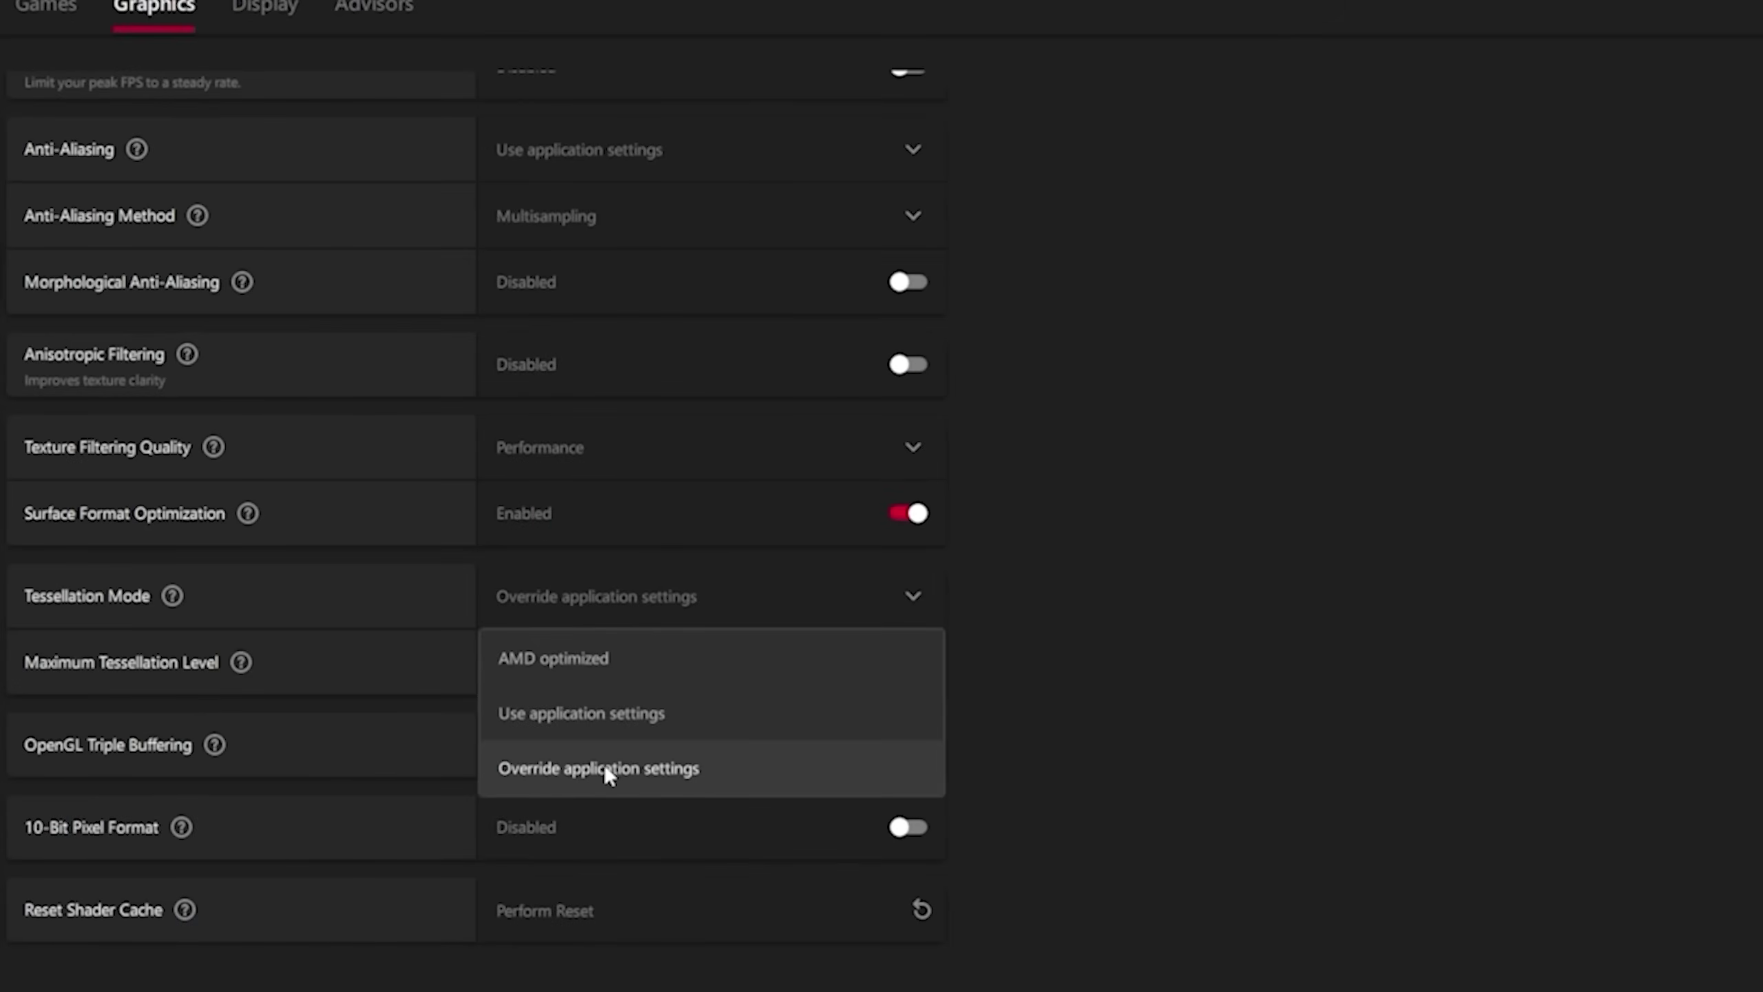
Set Tessellation Mode to Override application settings and Maximum Tessellation Level to Off.
click(601, 767)
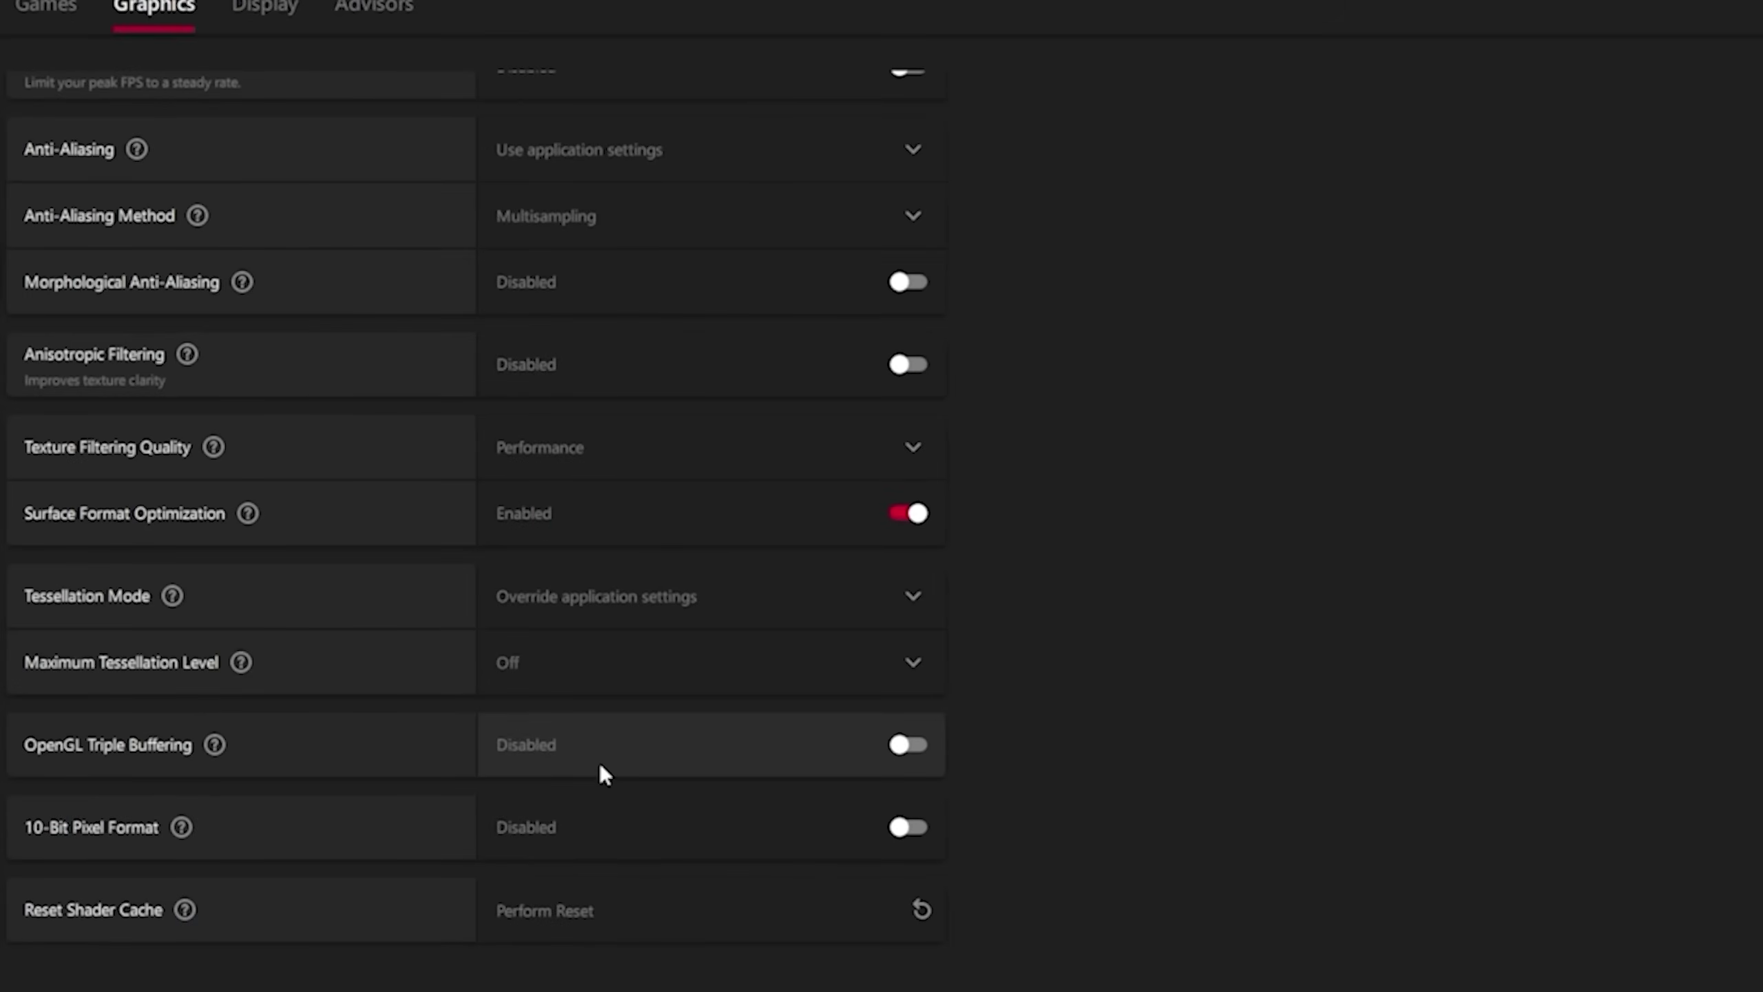
click(611, 672)
click(562, 607)
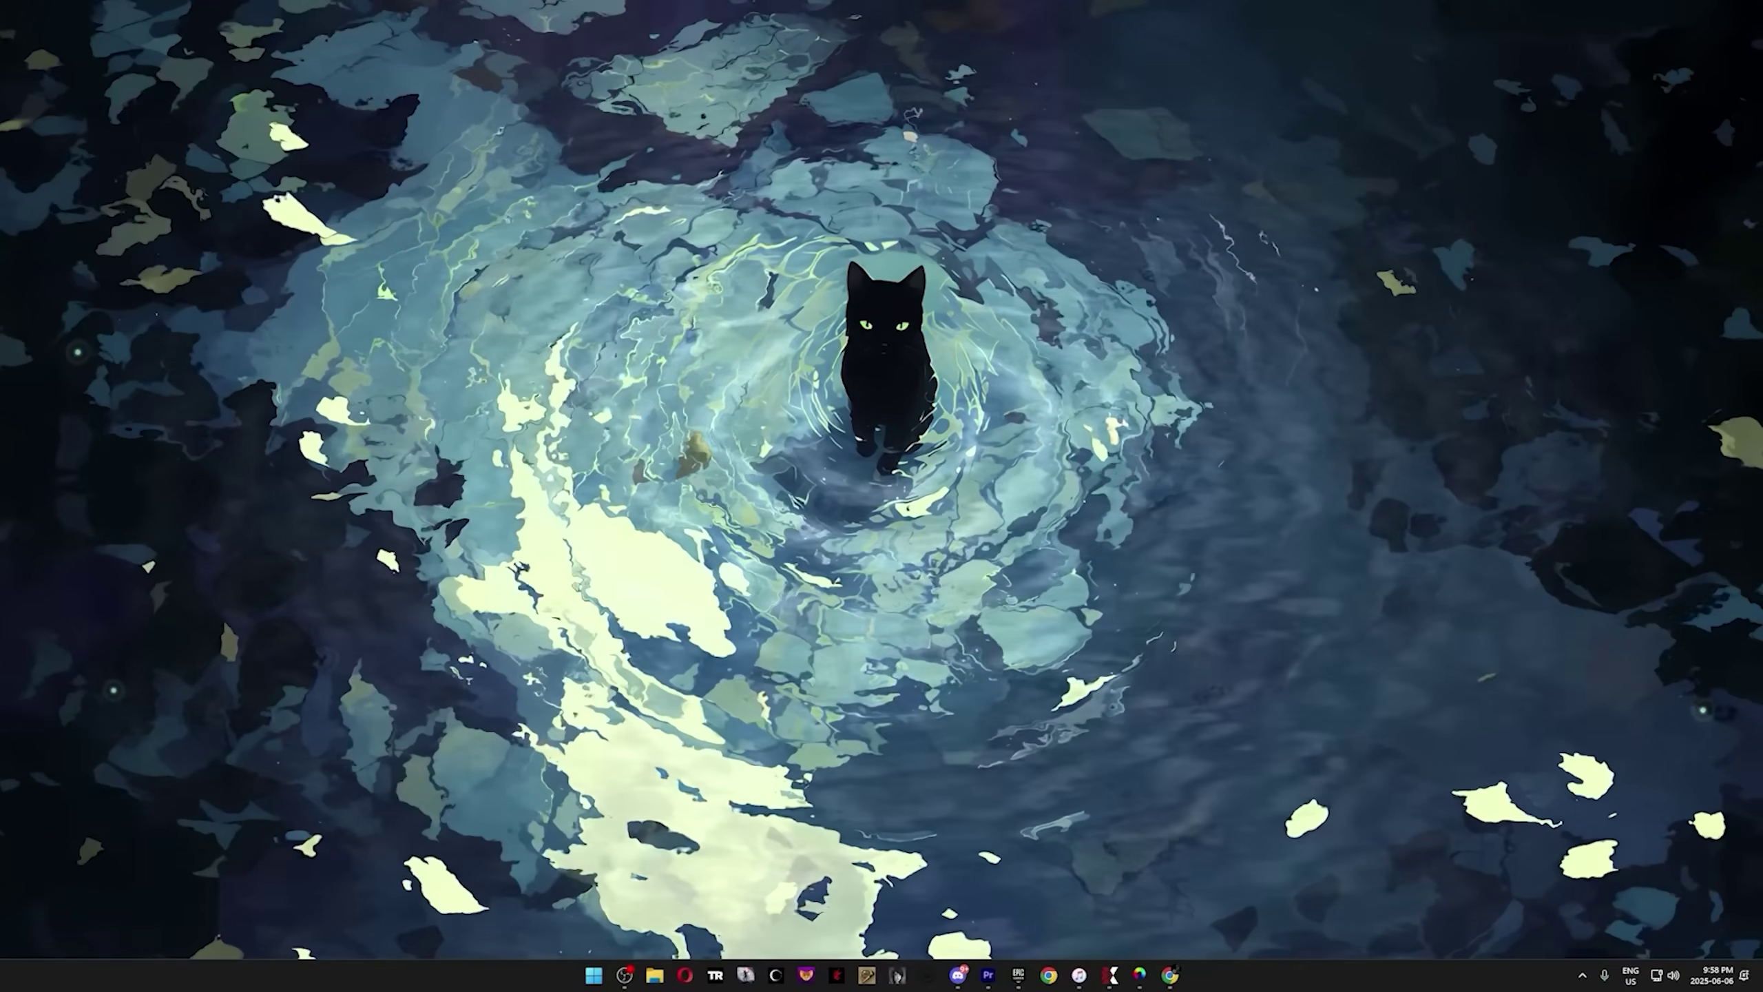
Open the Windows system notification settings and set Notifications to Off.
key(super+i)
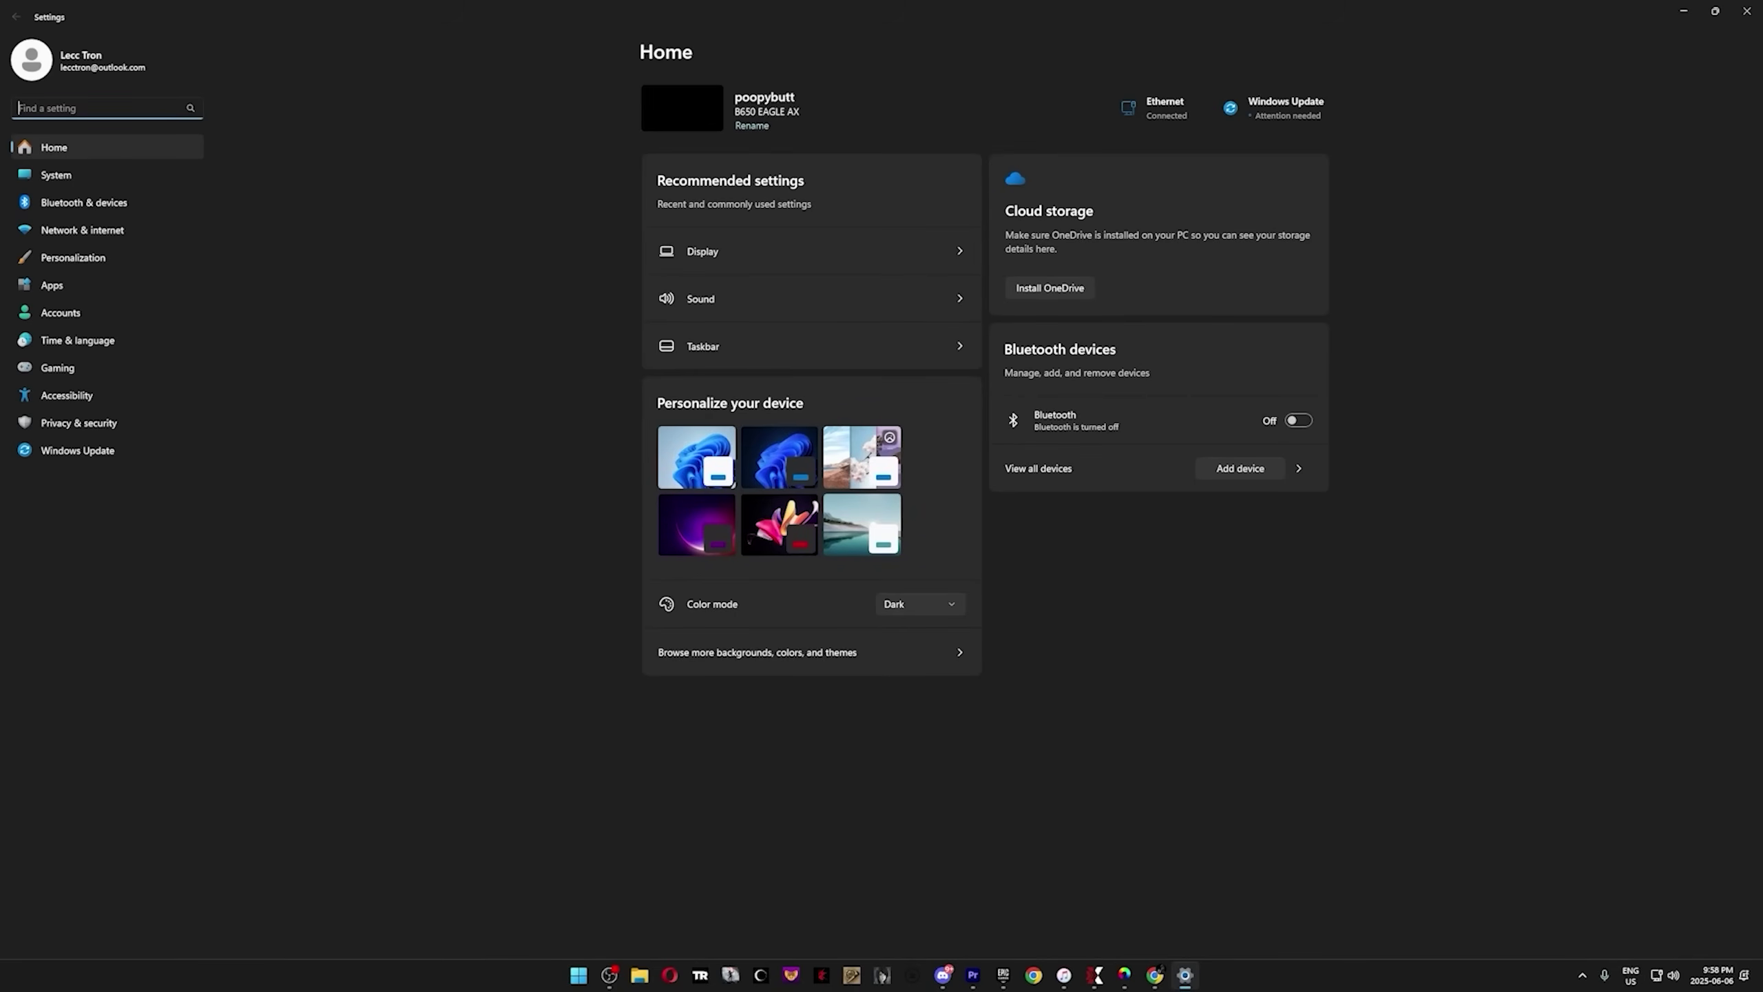
click(121, 177)
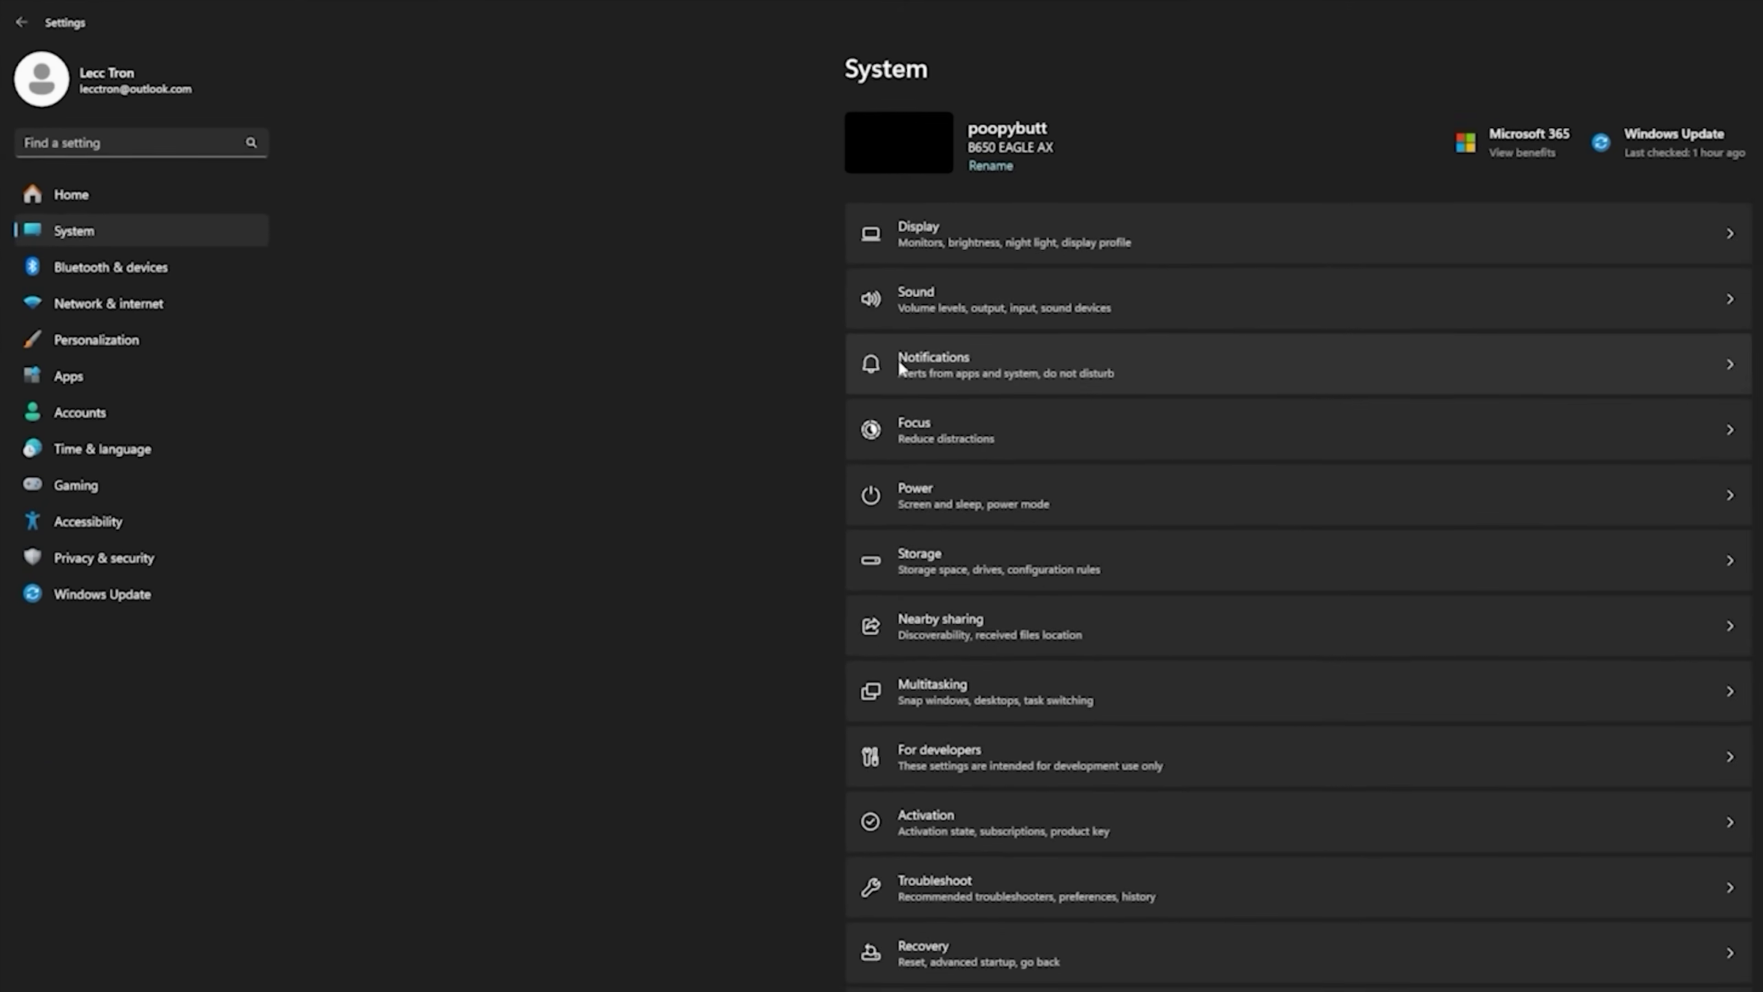
click(898, 358)
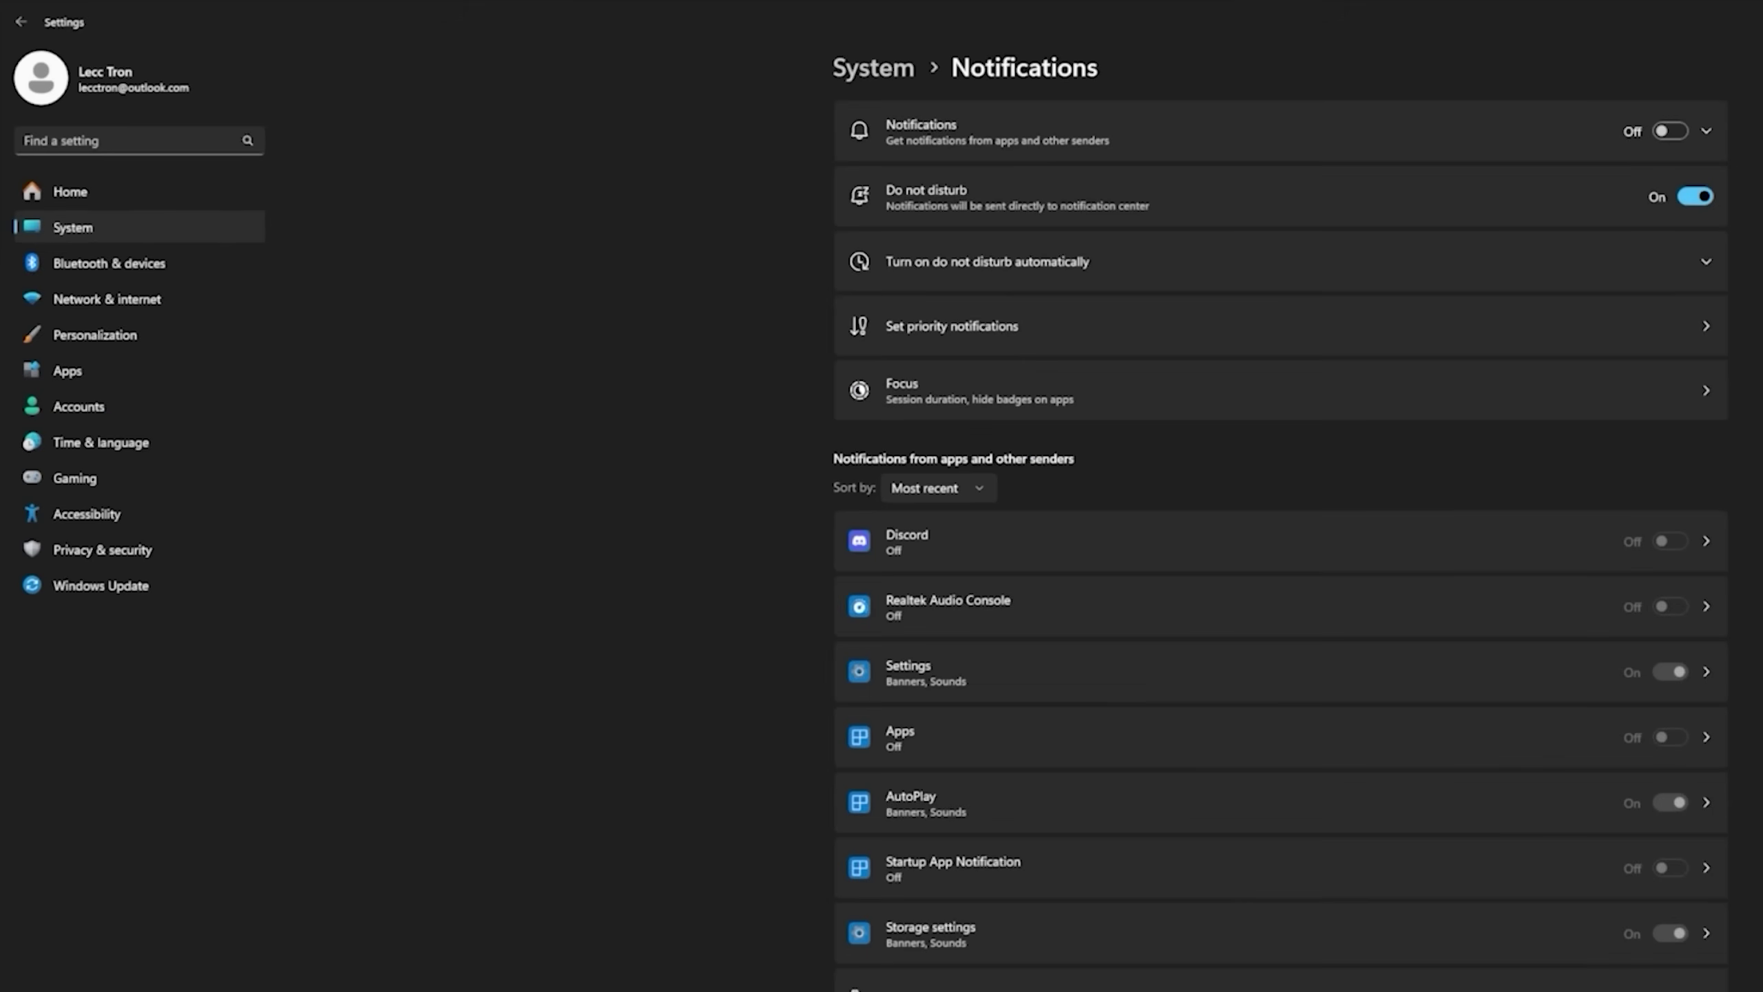
click(1669, 130)
click(1669, 131)
Open the Dynamic Lighting page in the Personalization settings and check its lighting options.
click(199, 332)
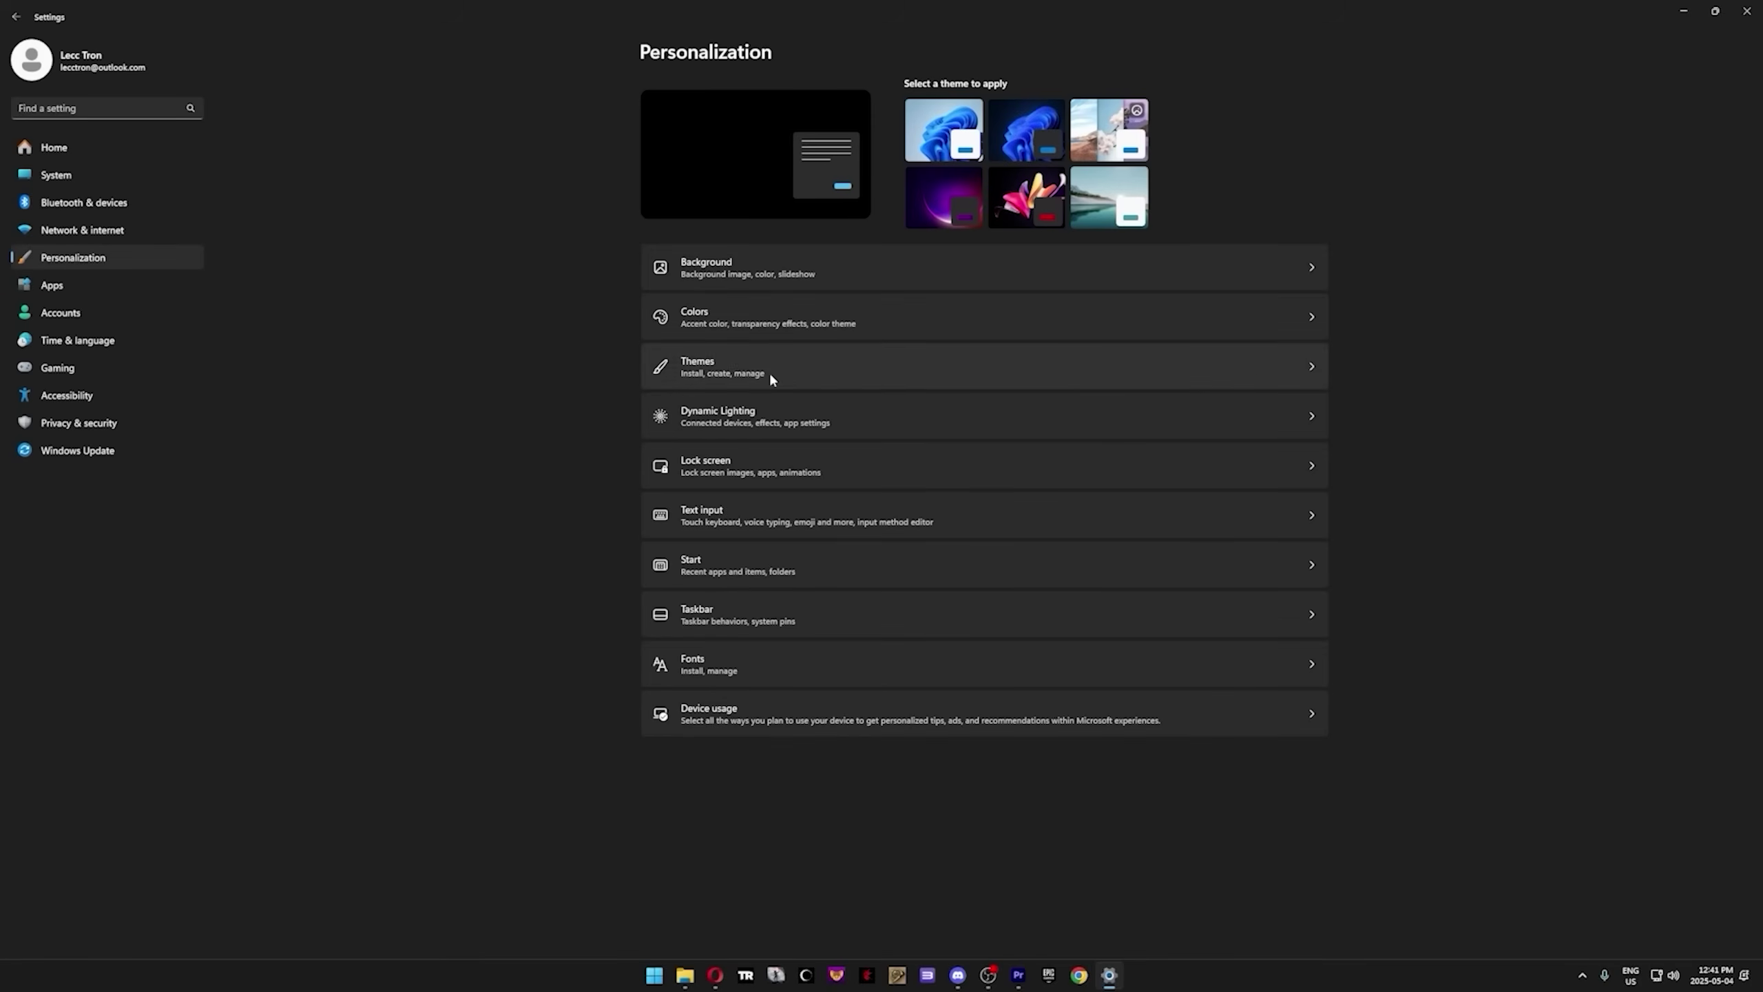
click(825, 415)
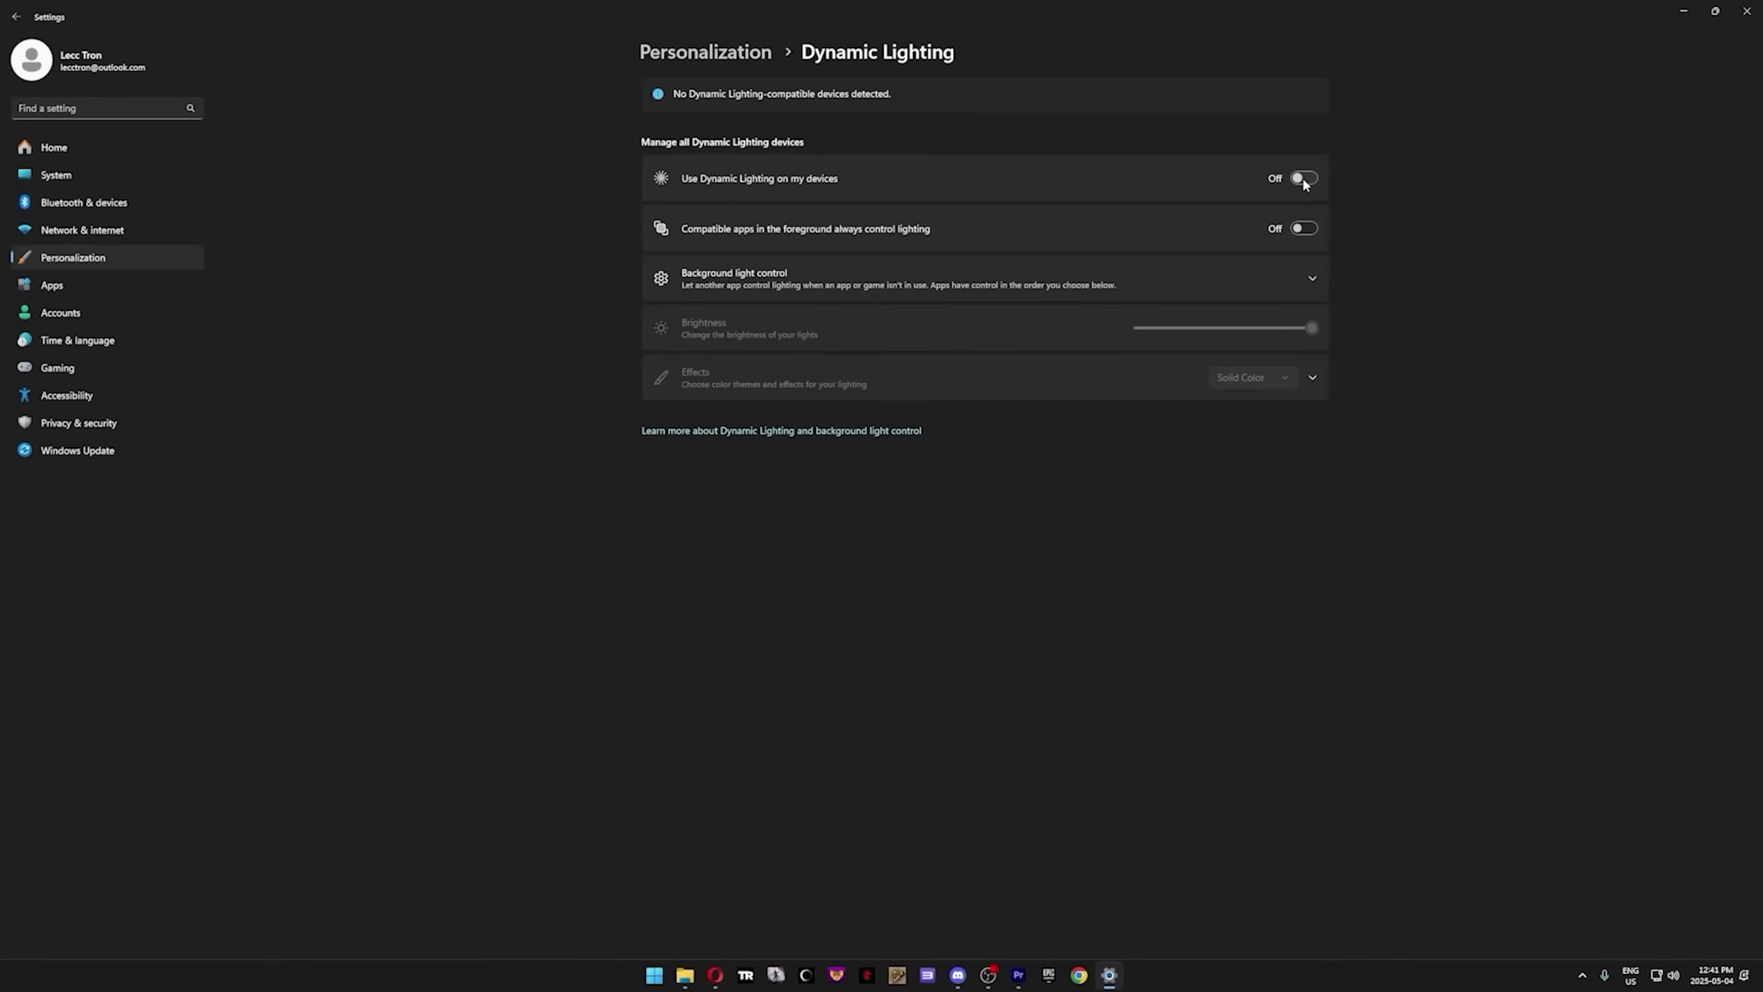
Set Share across devices to Off in the advanced app settings.
click(144, 284)
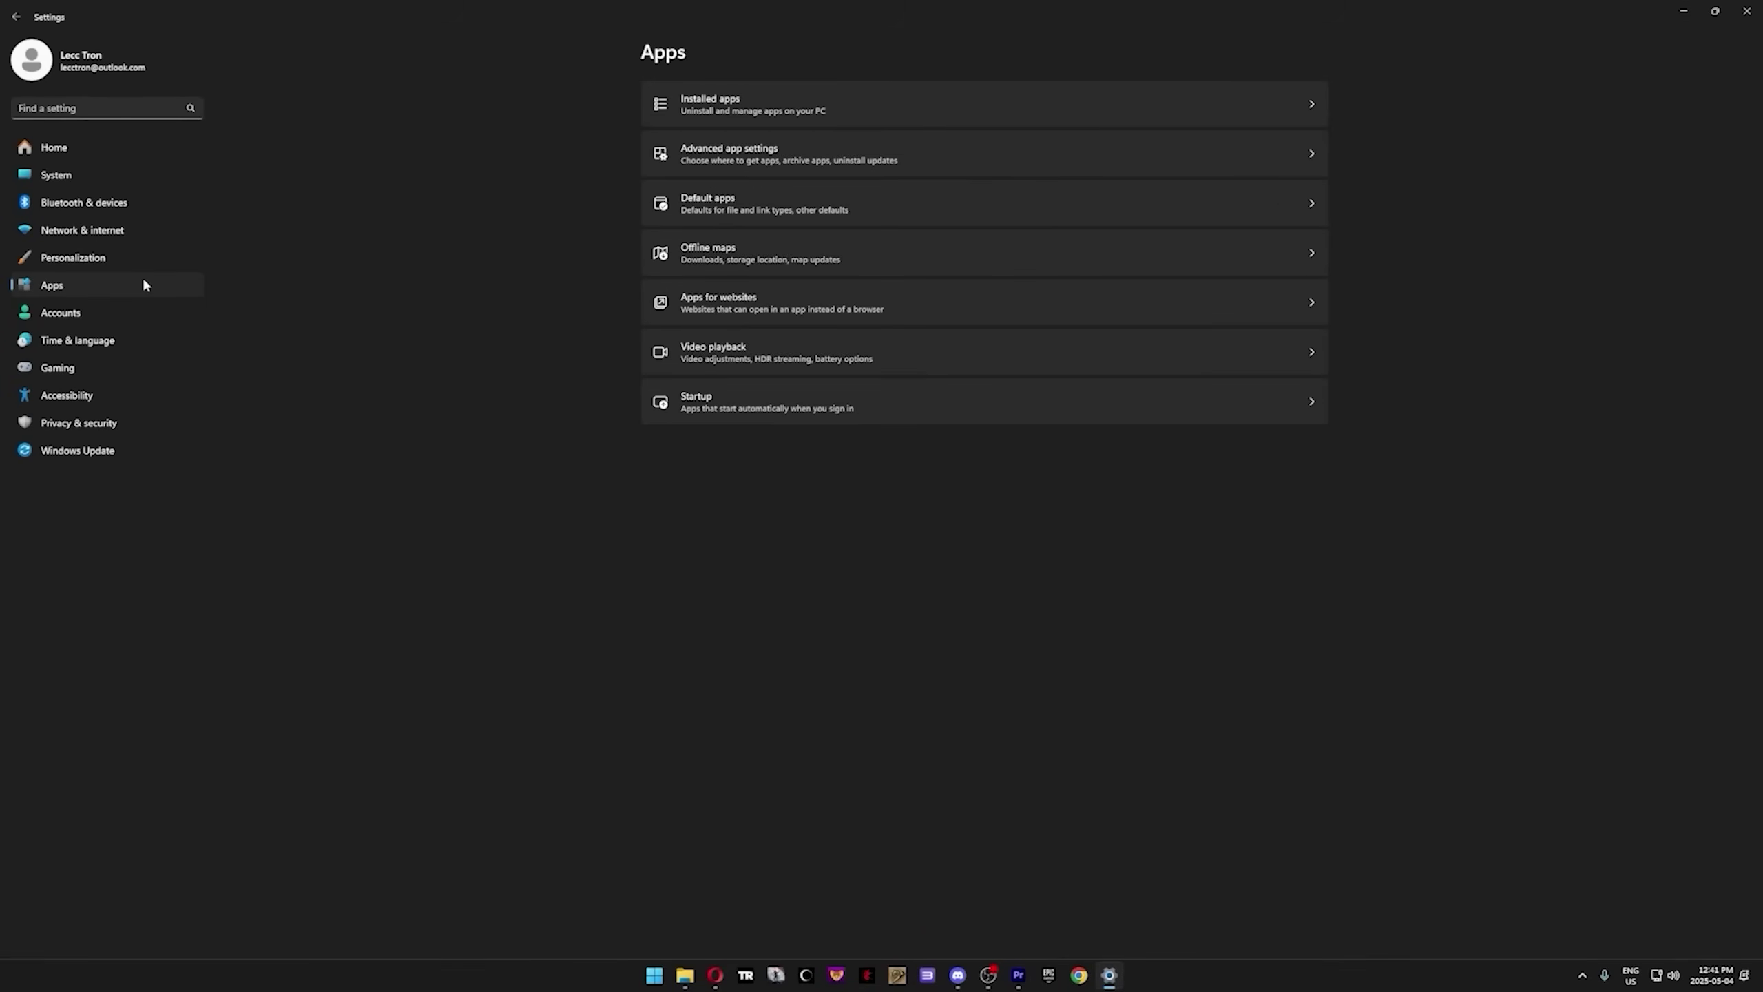
click(859, 159)
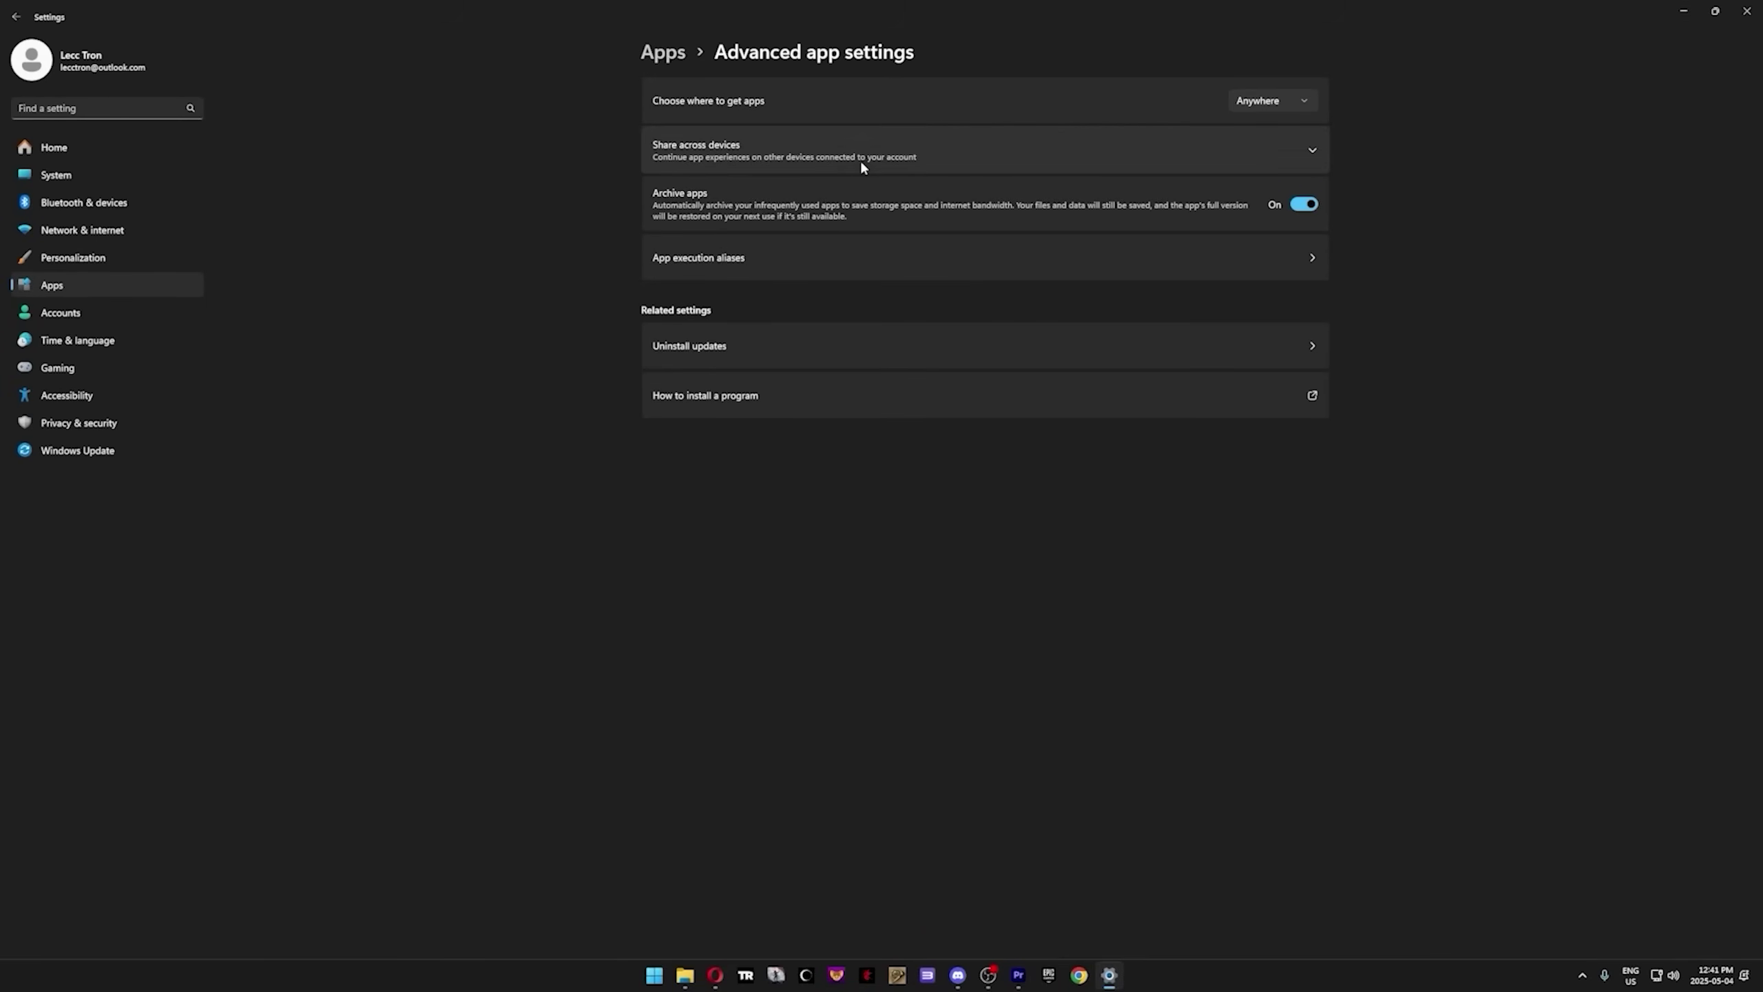
click(1230, 198)
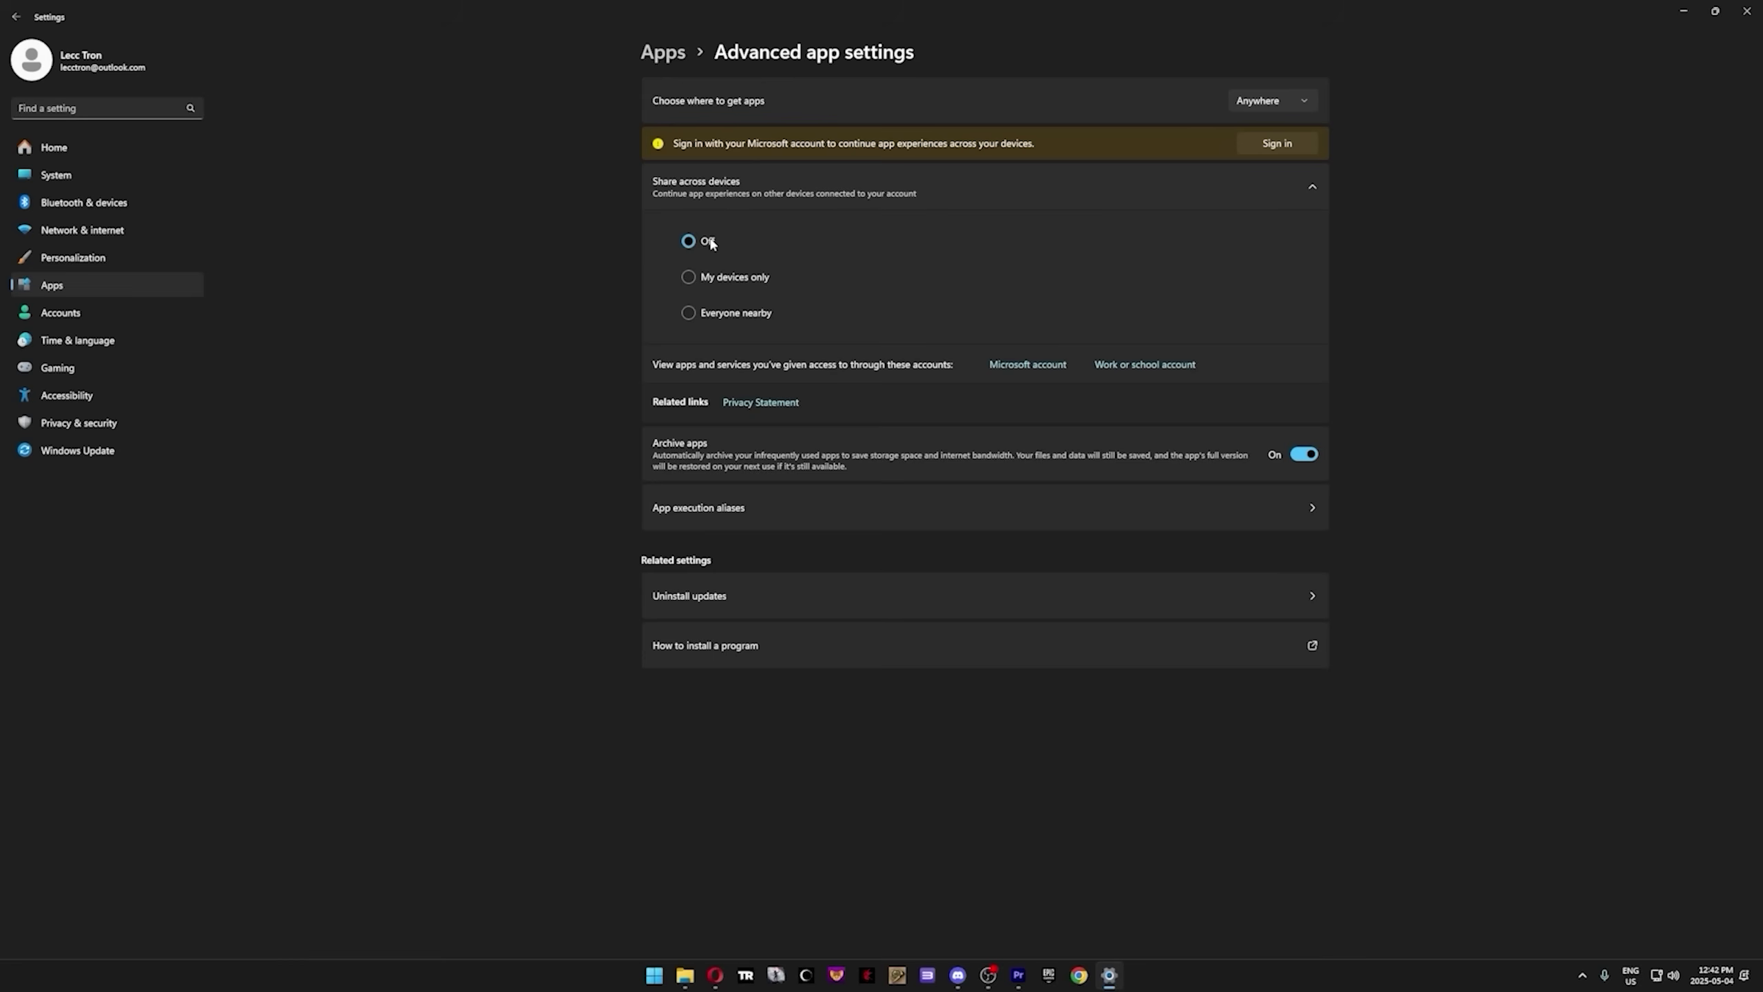
Open the Startup apps page and examine which apps are set to start at sign-in.
click(665, 54)
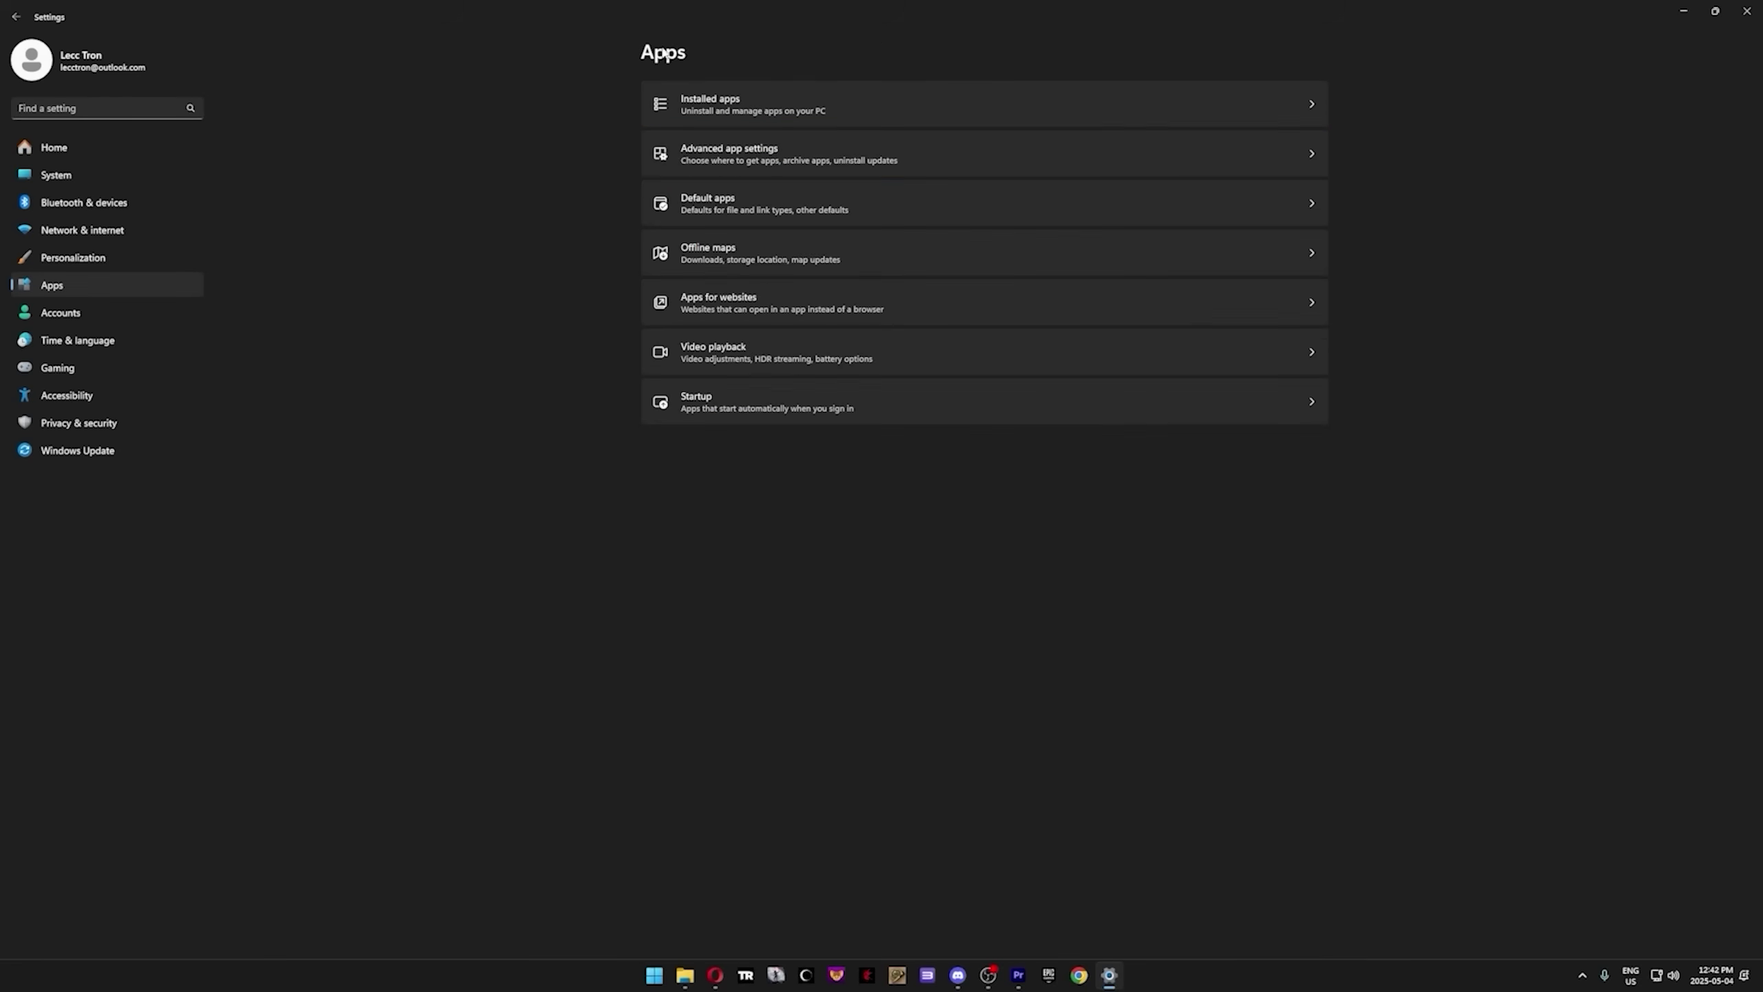
click(795, 394)
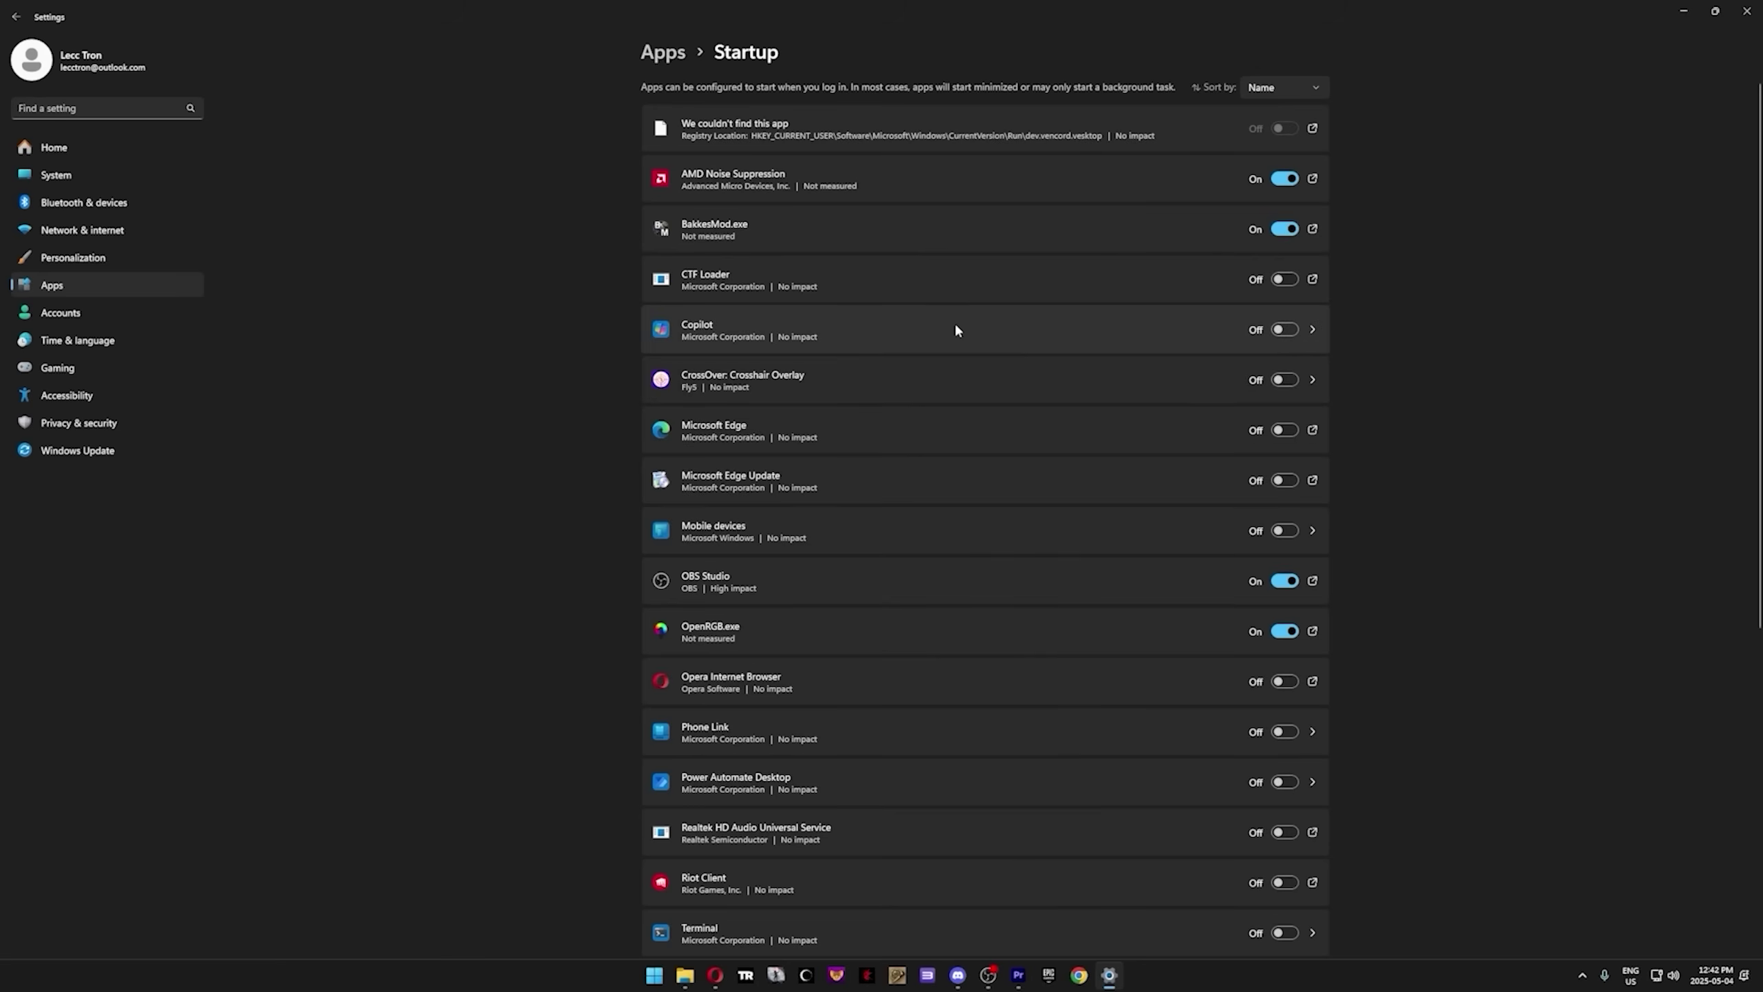
scroll(955, 330, down, 8)
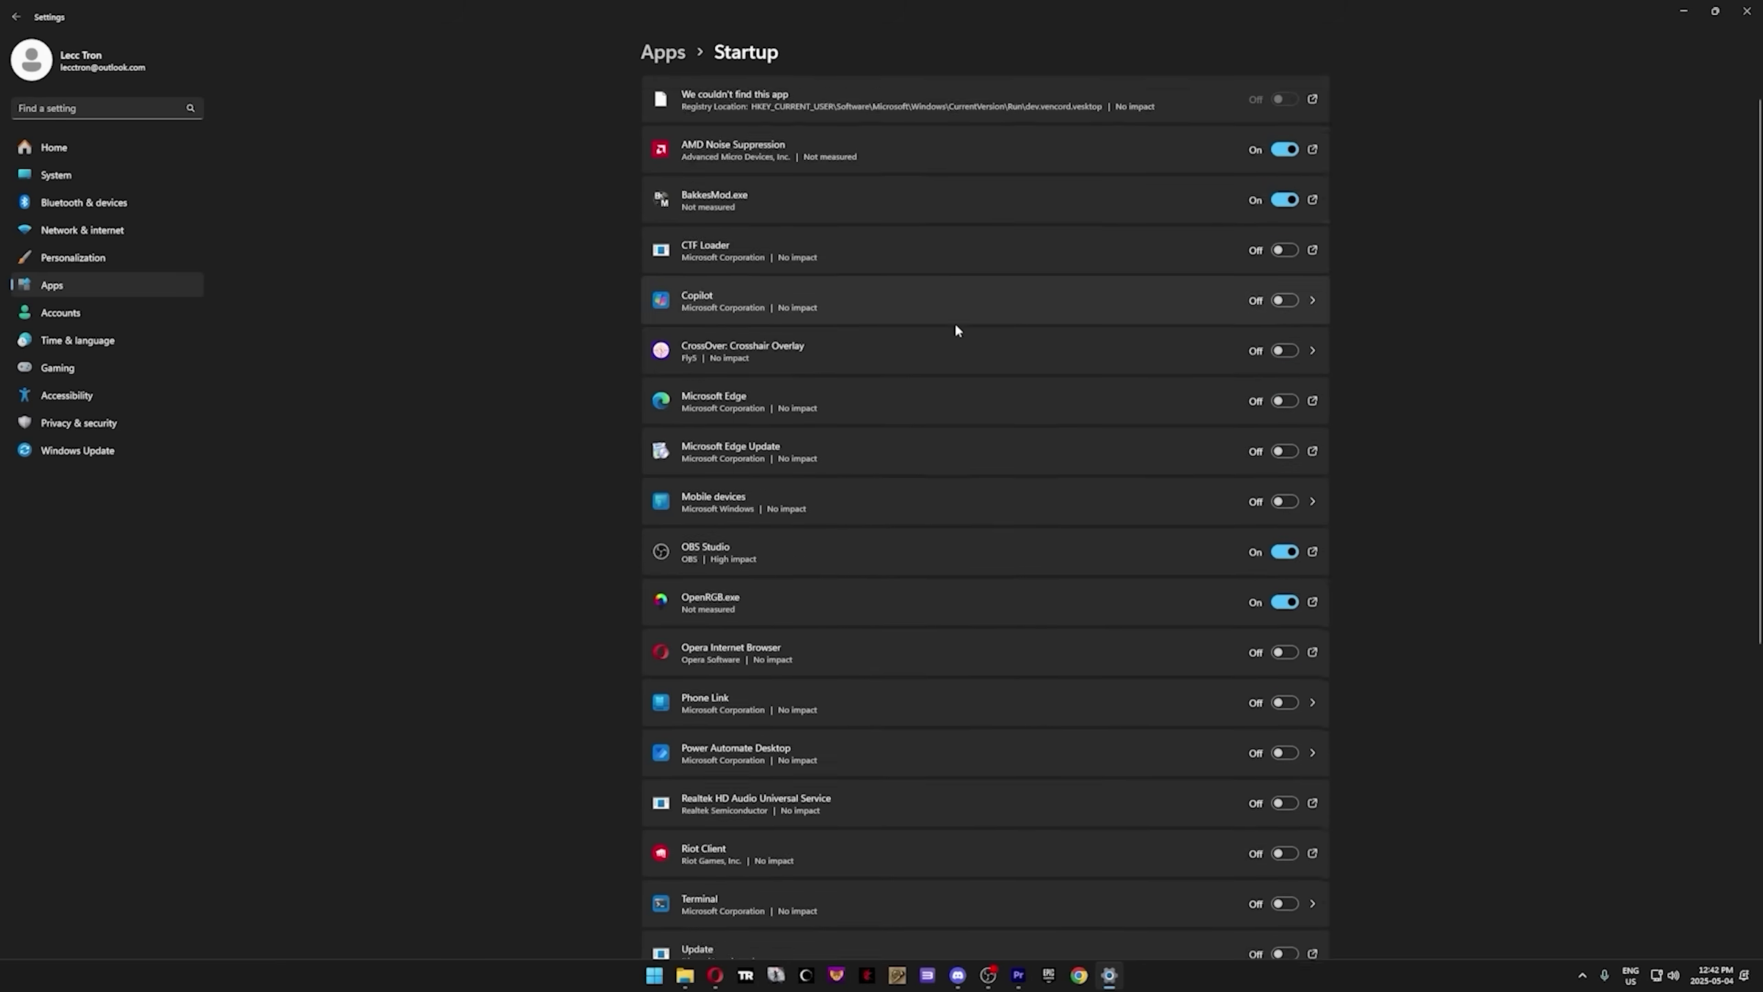
scroll(956, 330, up, 8)
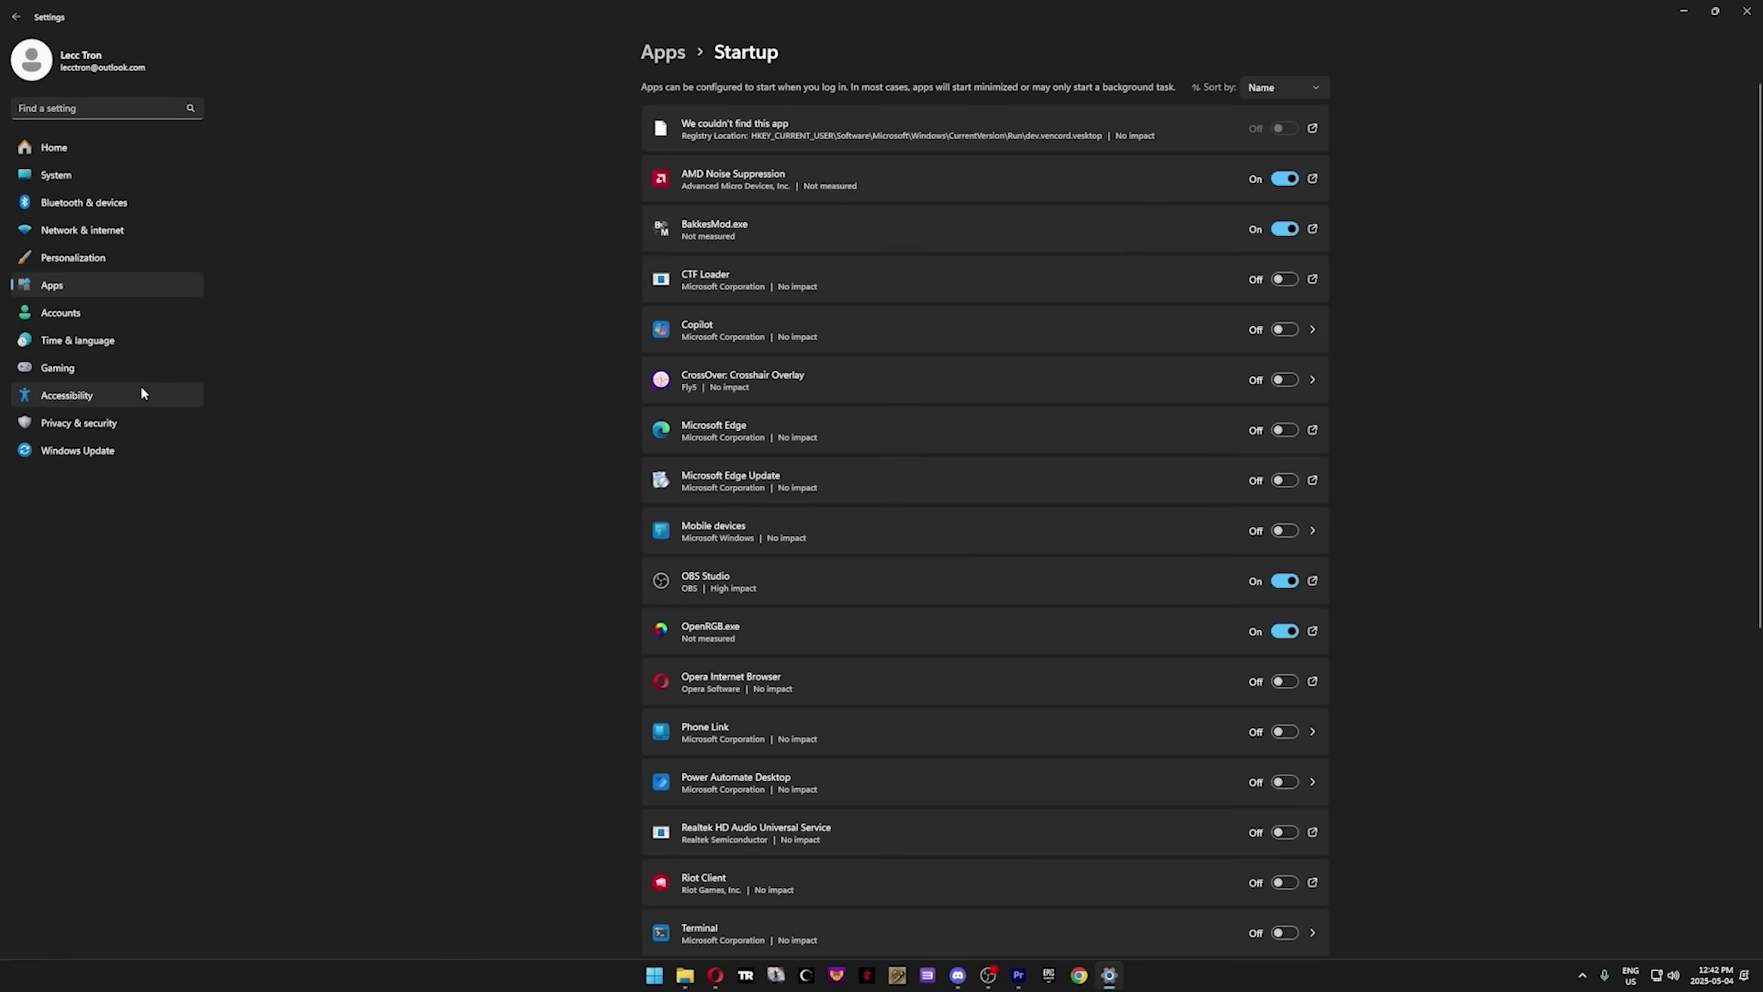
Open the Accessibility visual effects page and check the scrollbar, transparency and animation effects options.
click(143, 393)
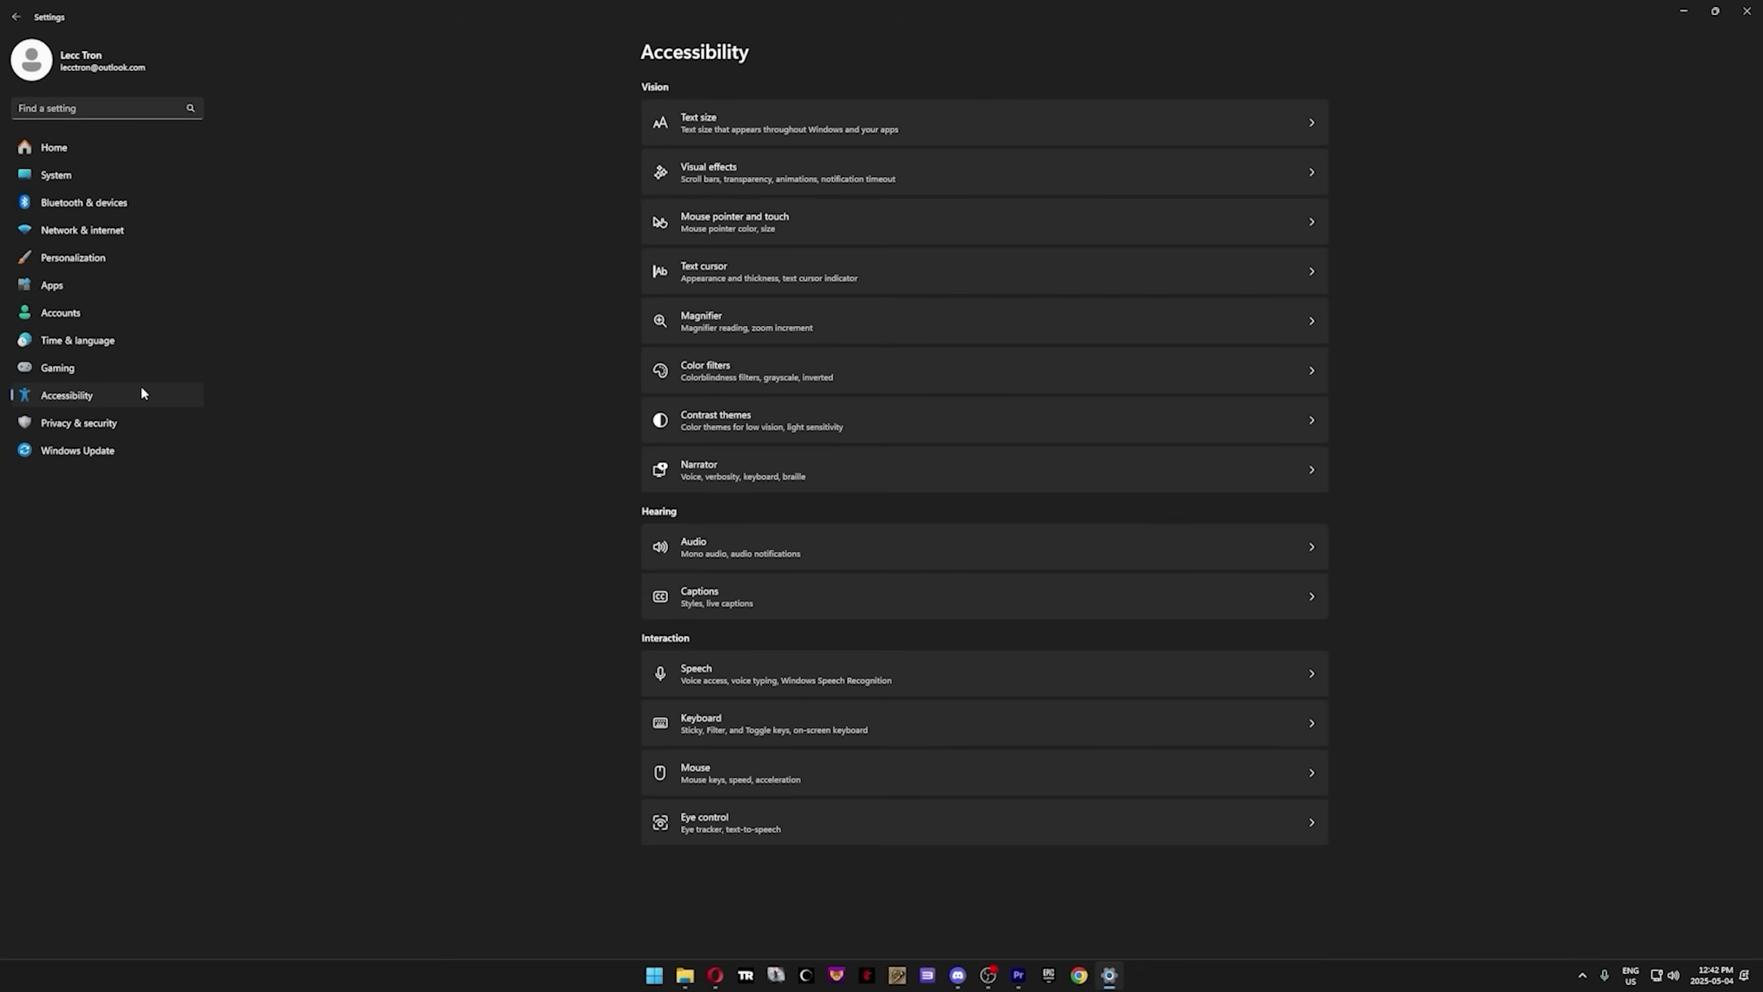
click(787, 173)
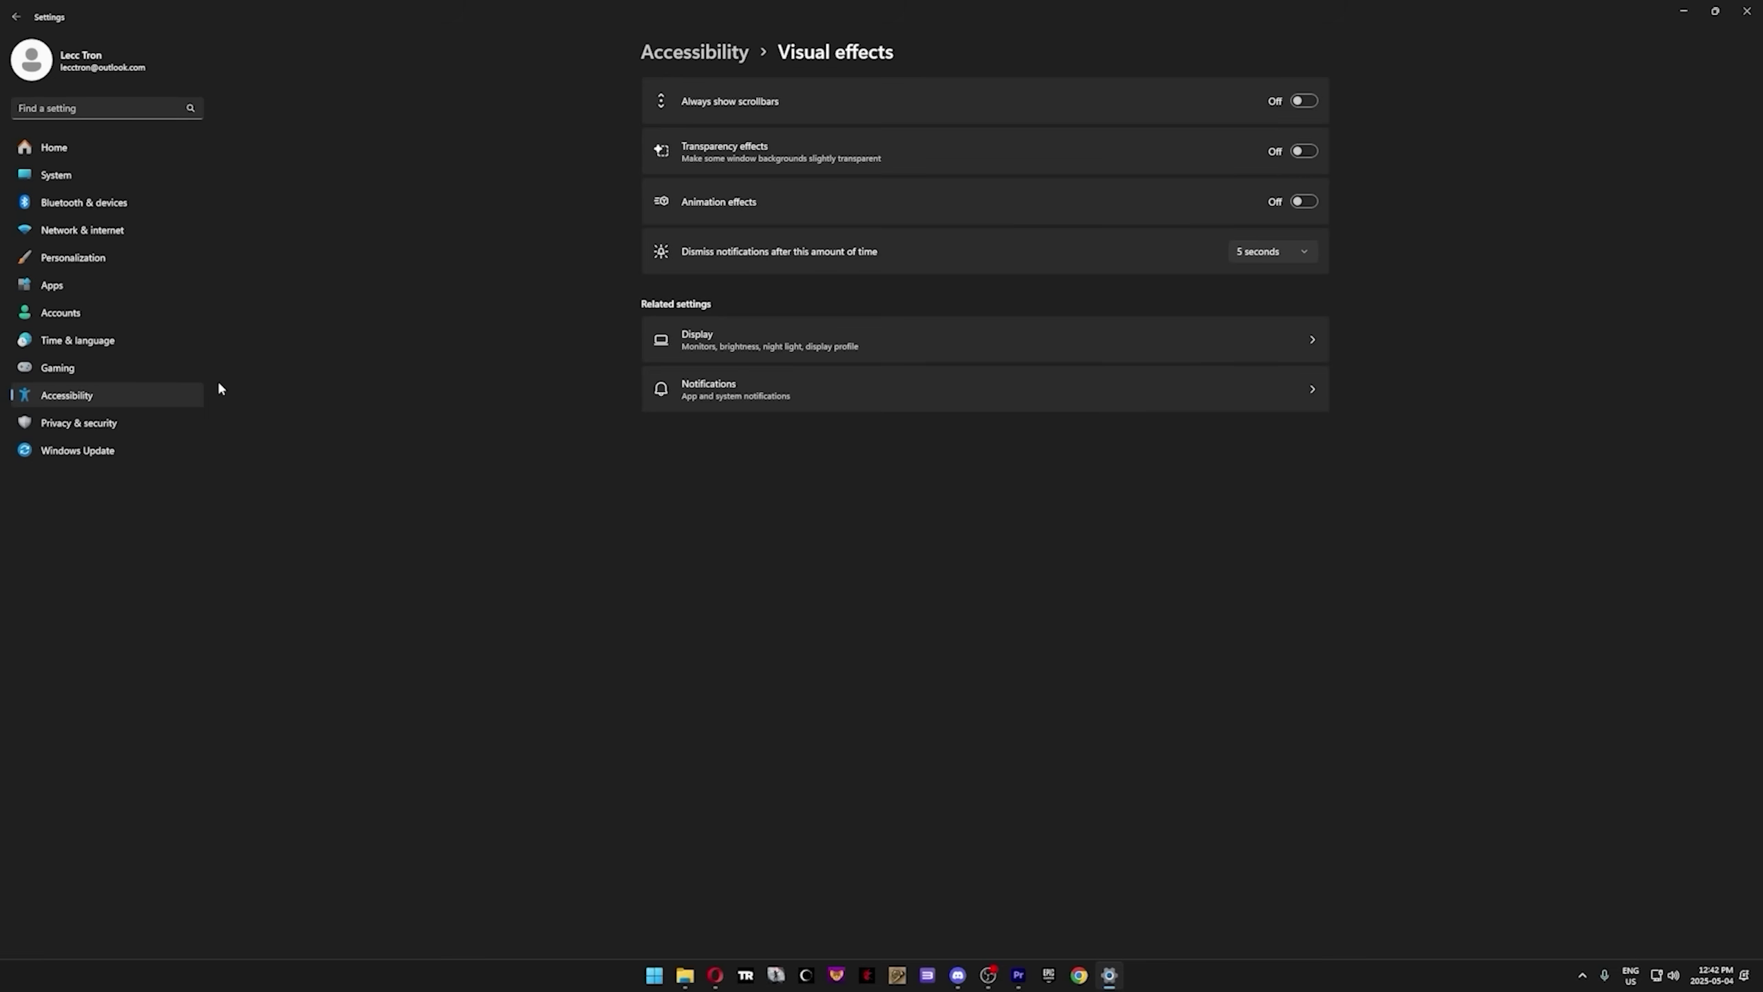
Review the General, Diagnostics & feedback and Searching Windows pages in the Privacy & security settings.
click(133, 422)
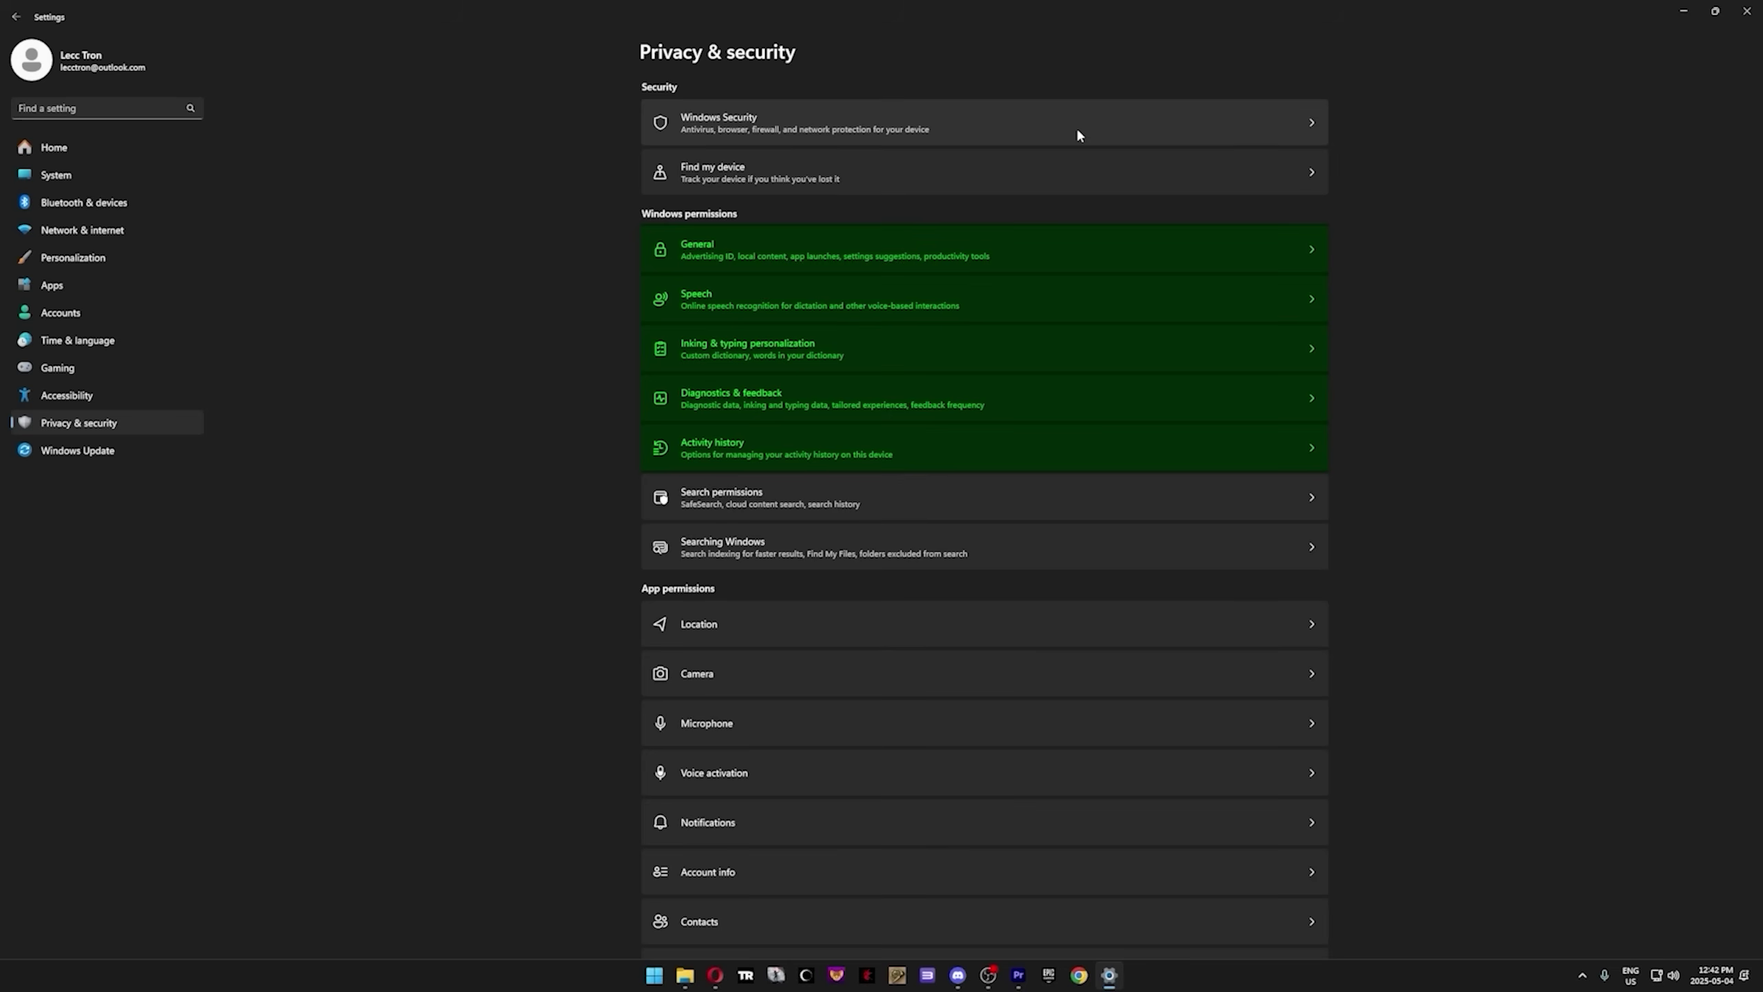
click(991, 245)
key(alt+Left)
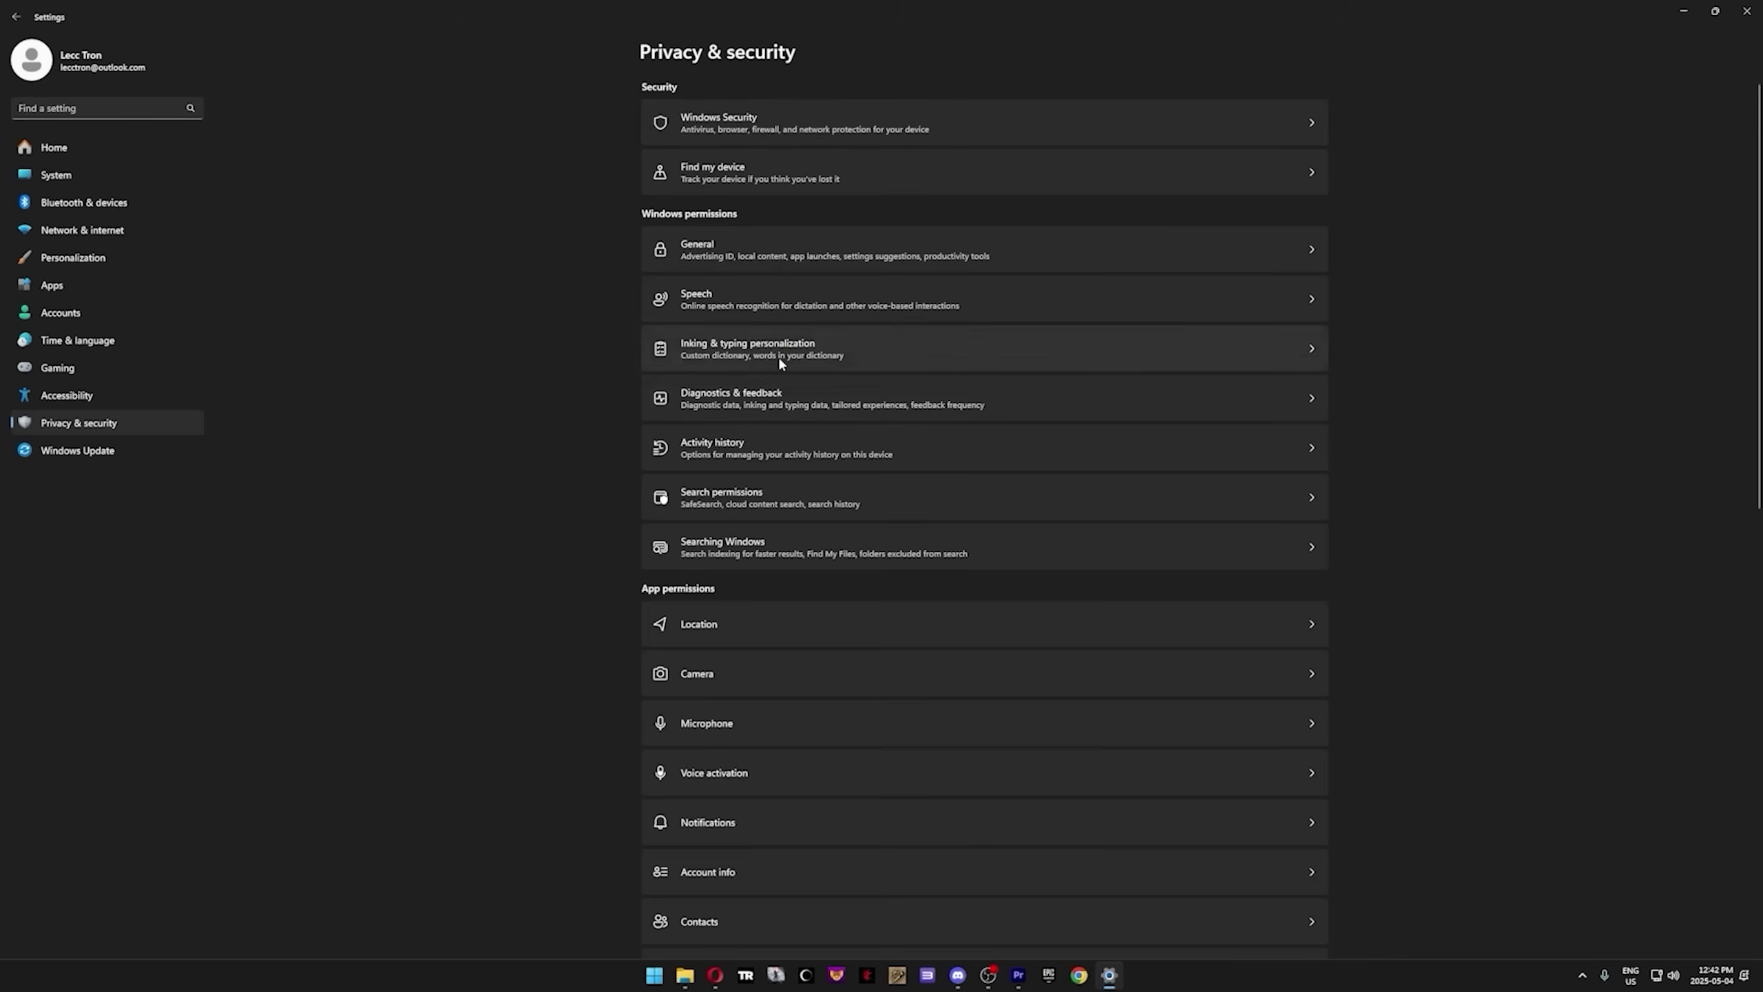
click(793, 402)
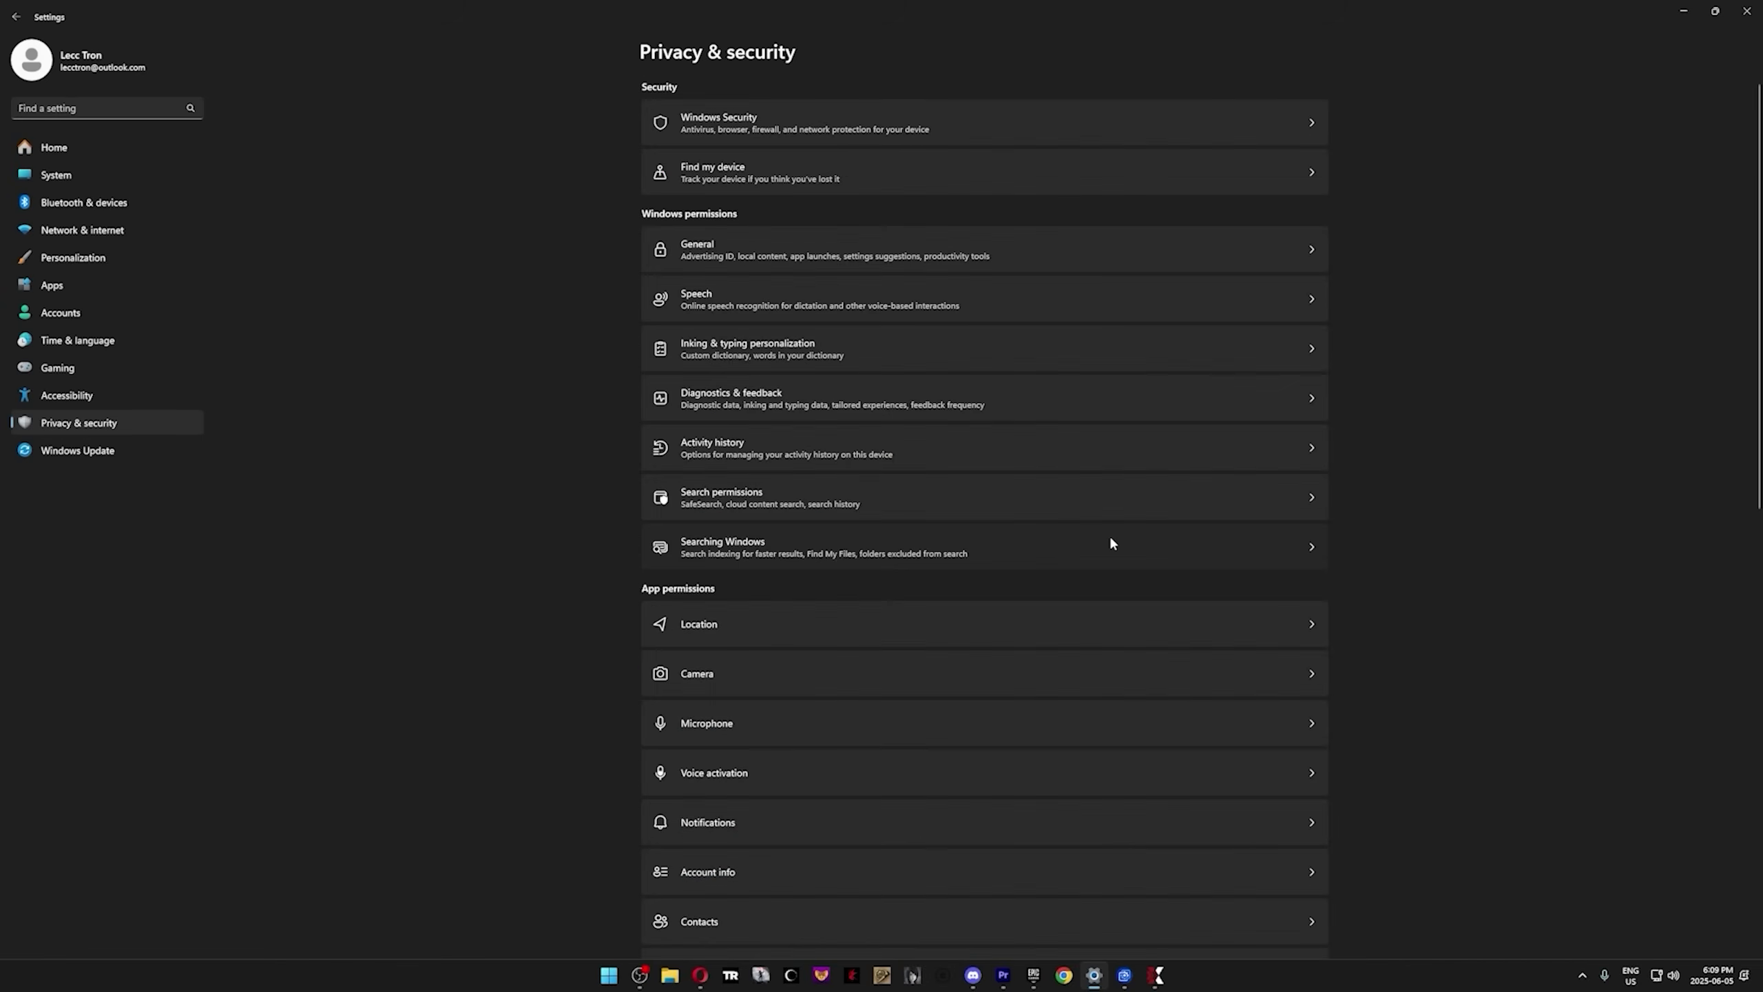
click(1110, 541)
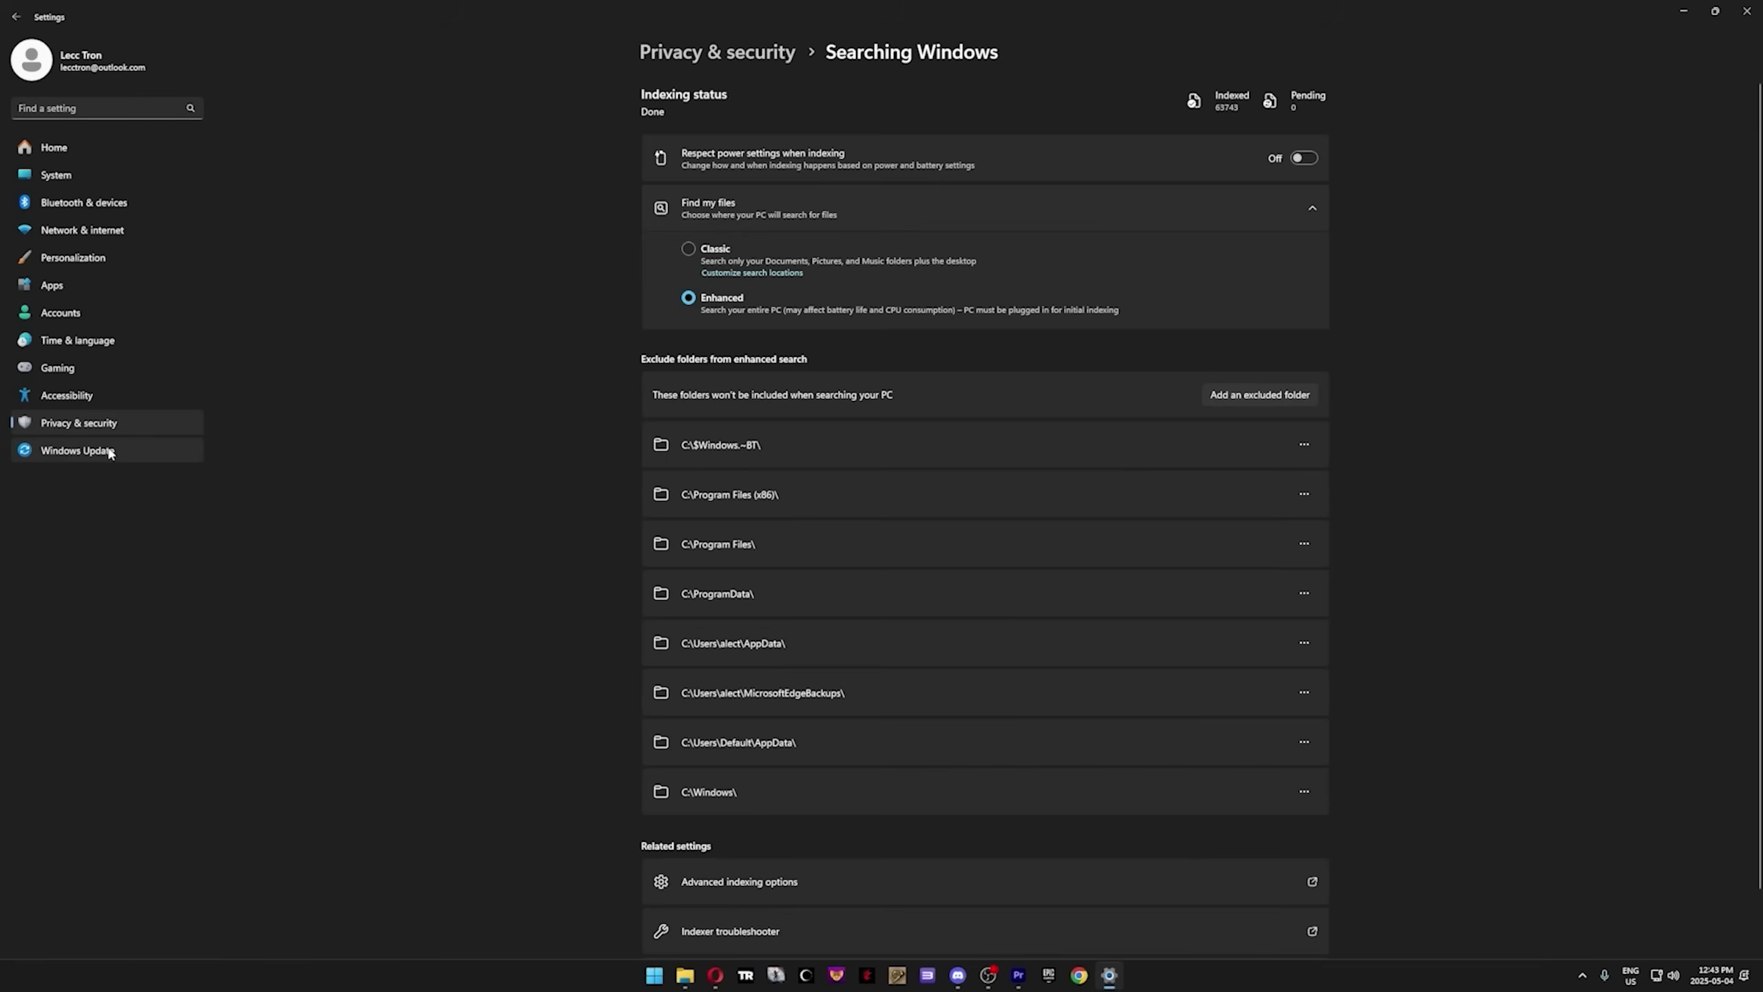
Check the Windows Update advanced options and open the Delivery Optimization page.
click(122, 451)
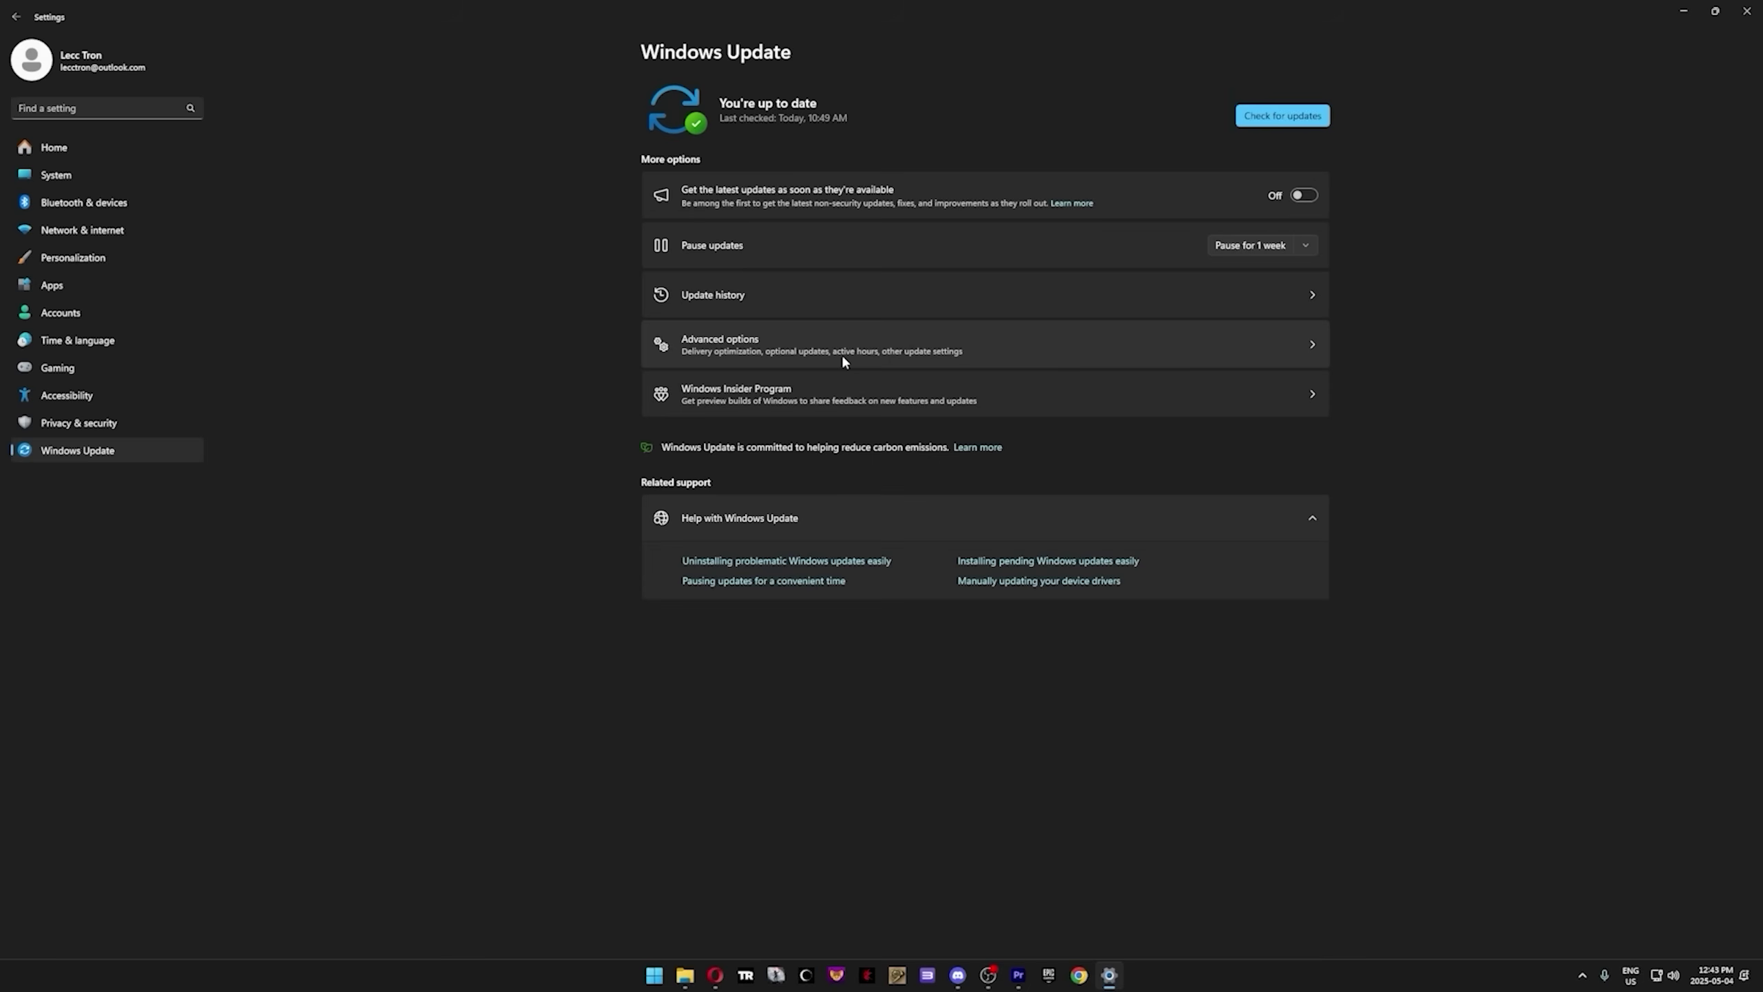
click(846, 355)
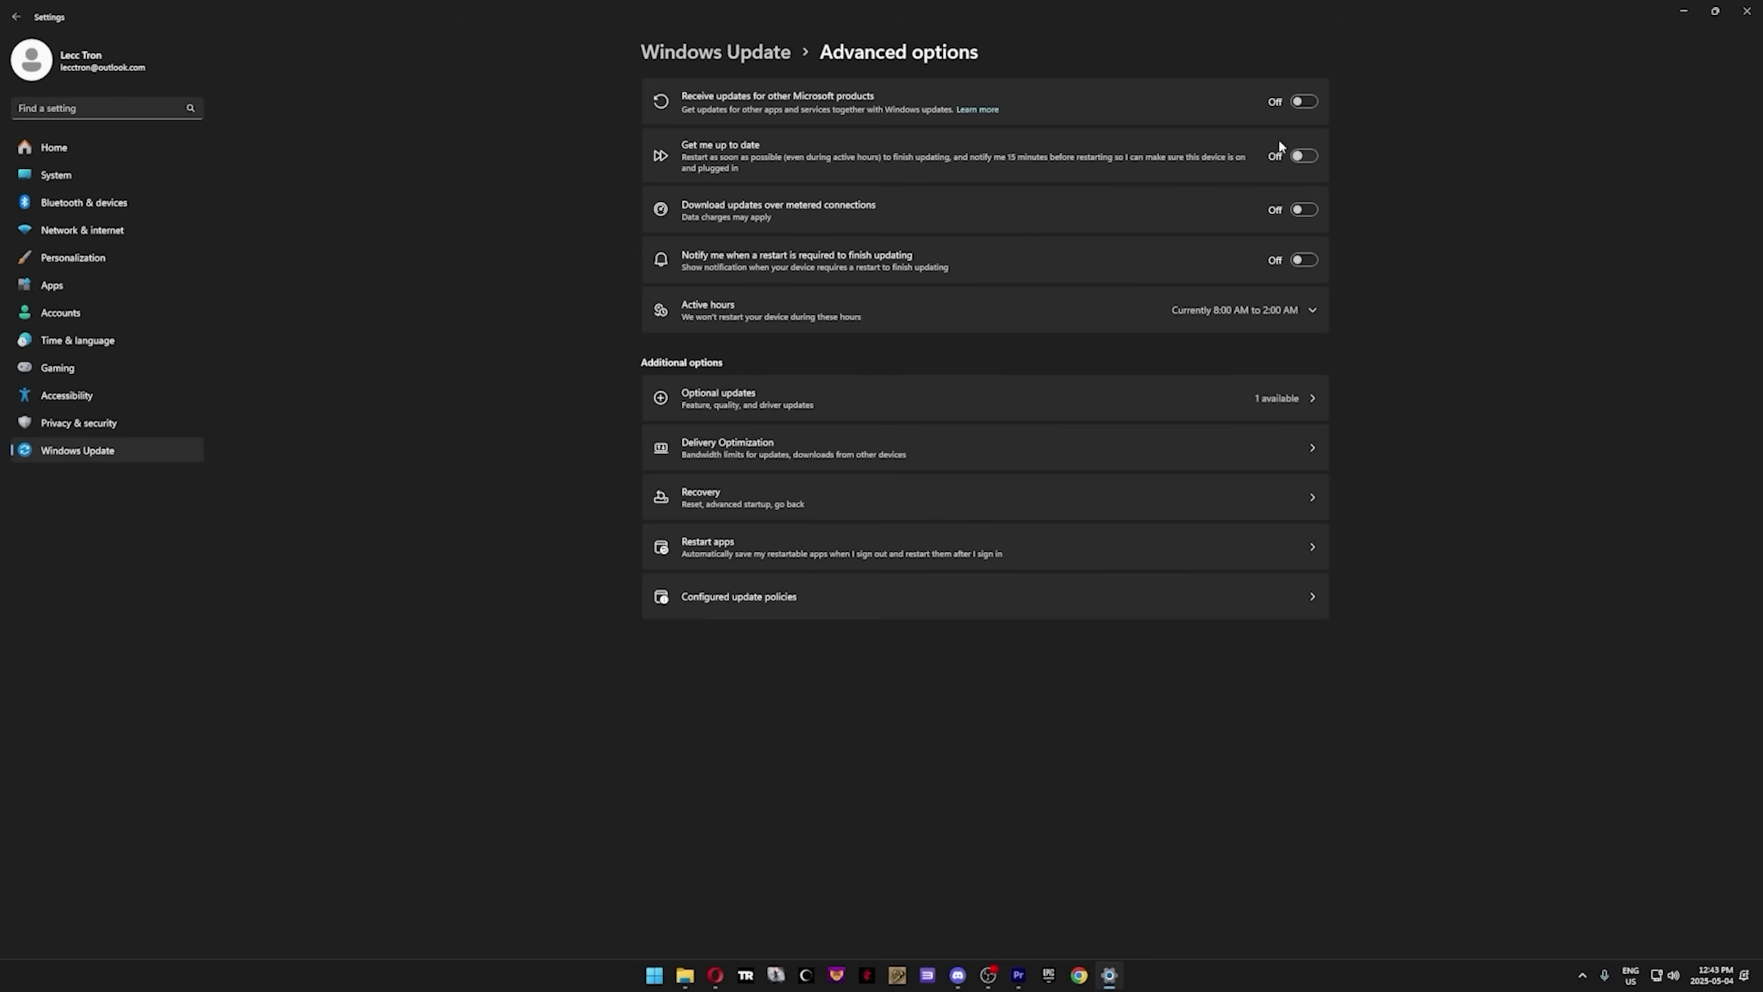
click(1082, 449)
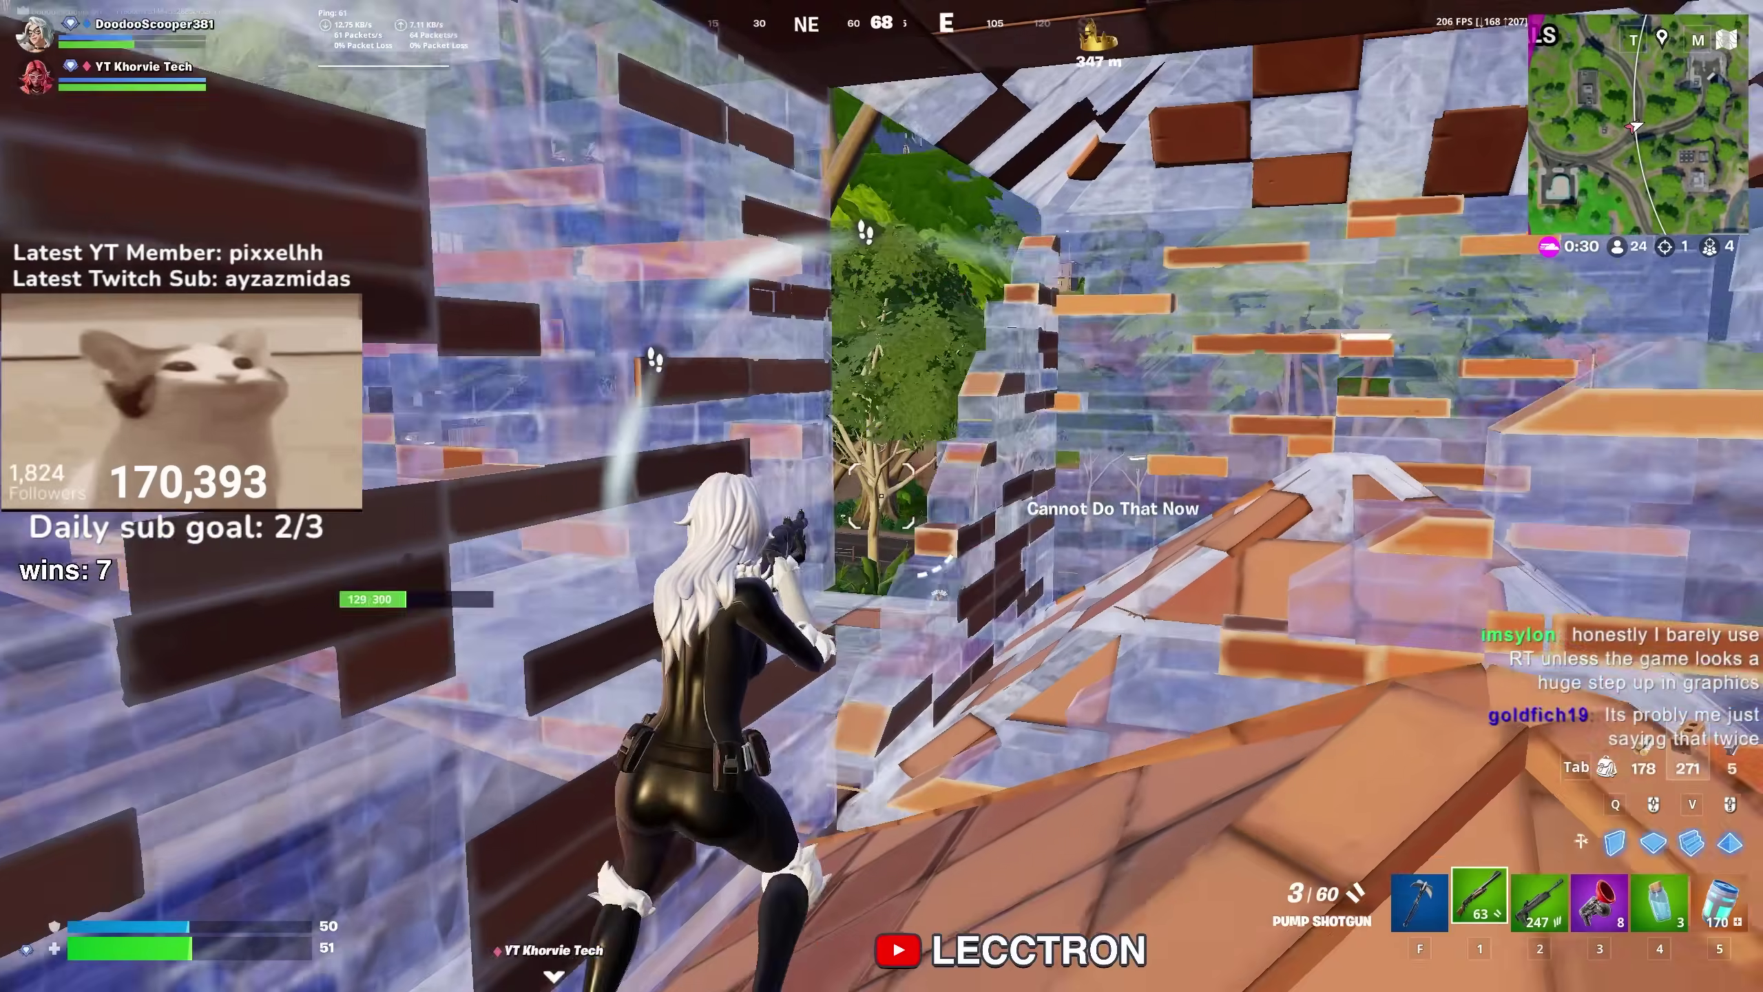
key(e)
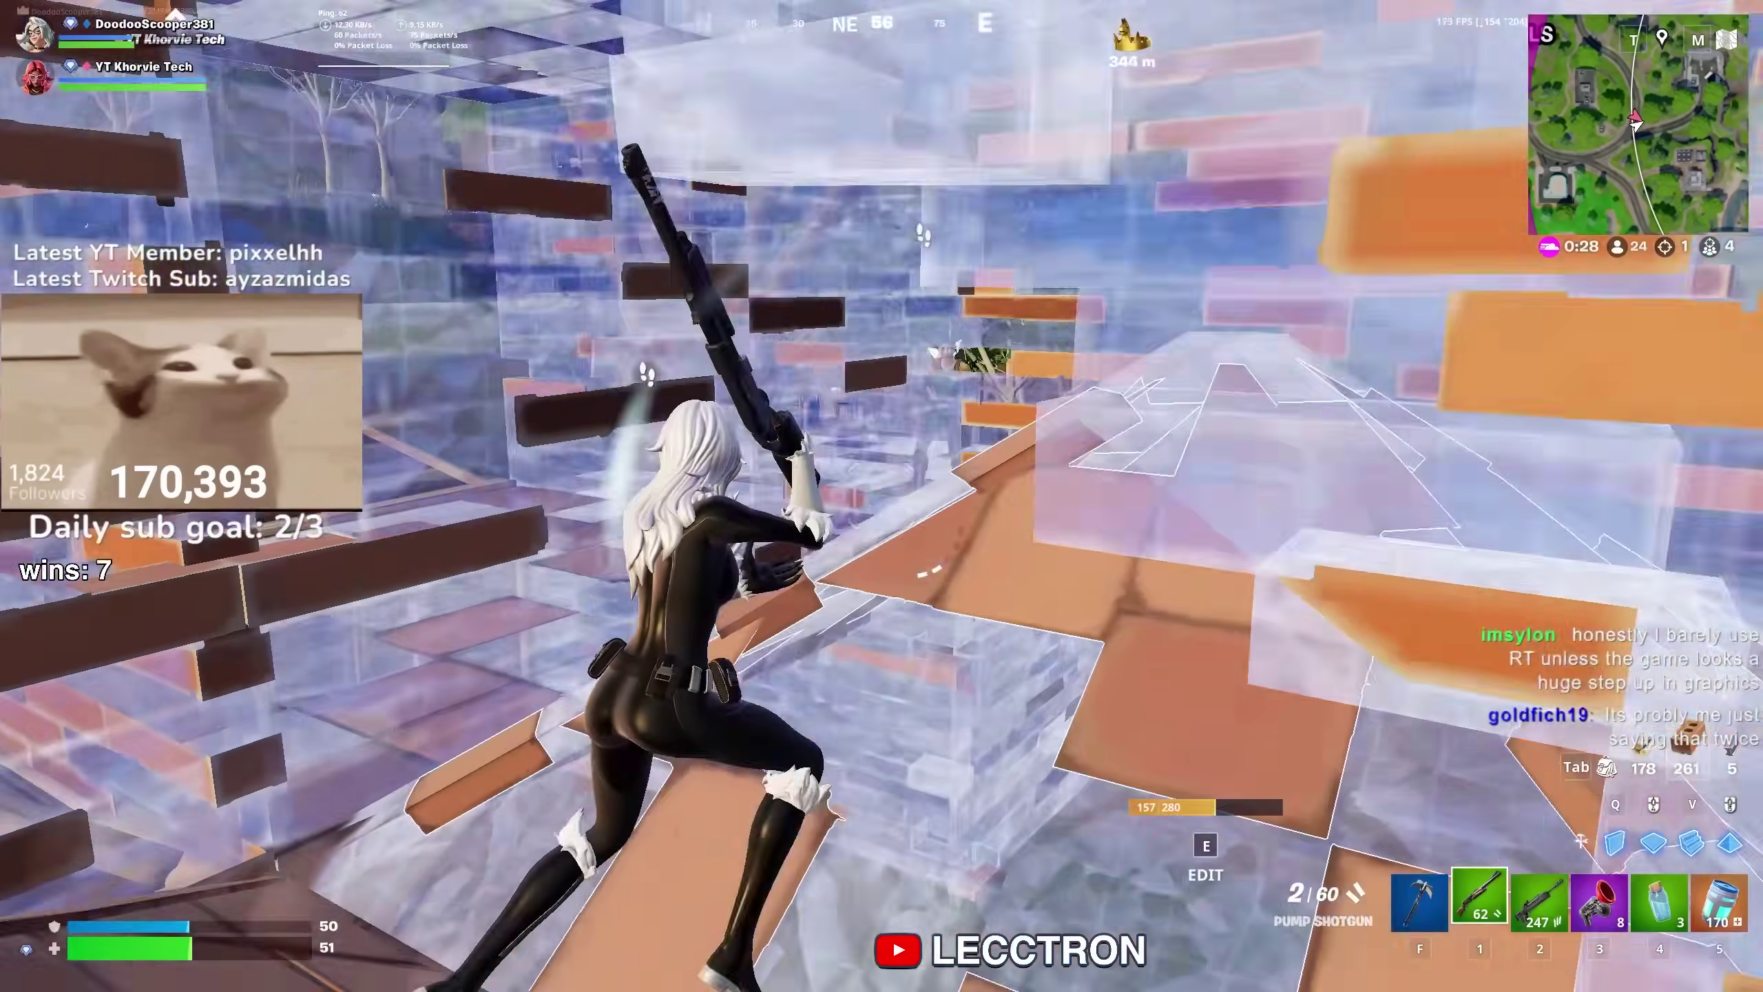
key(e)
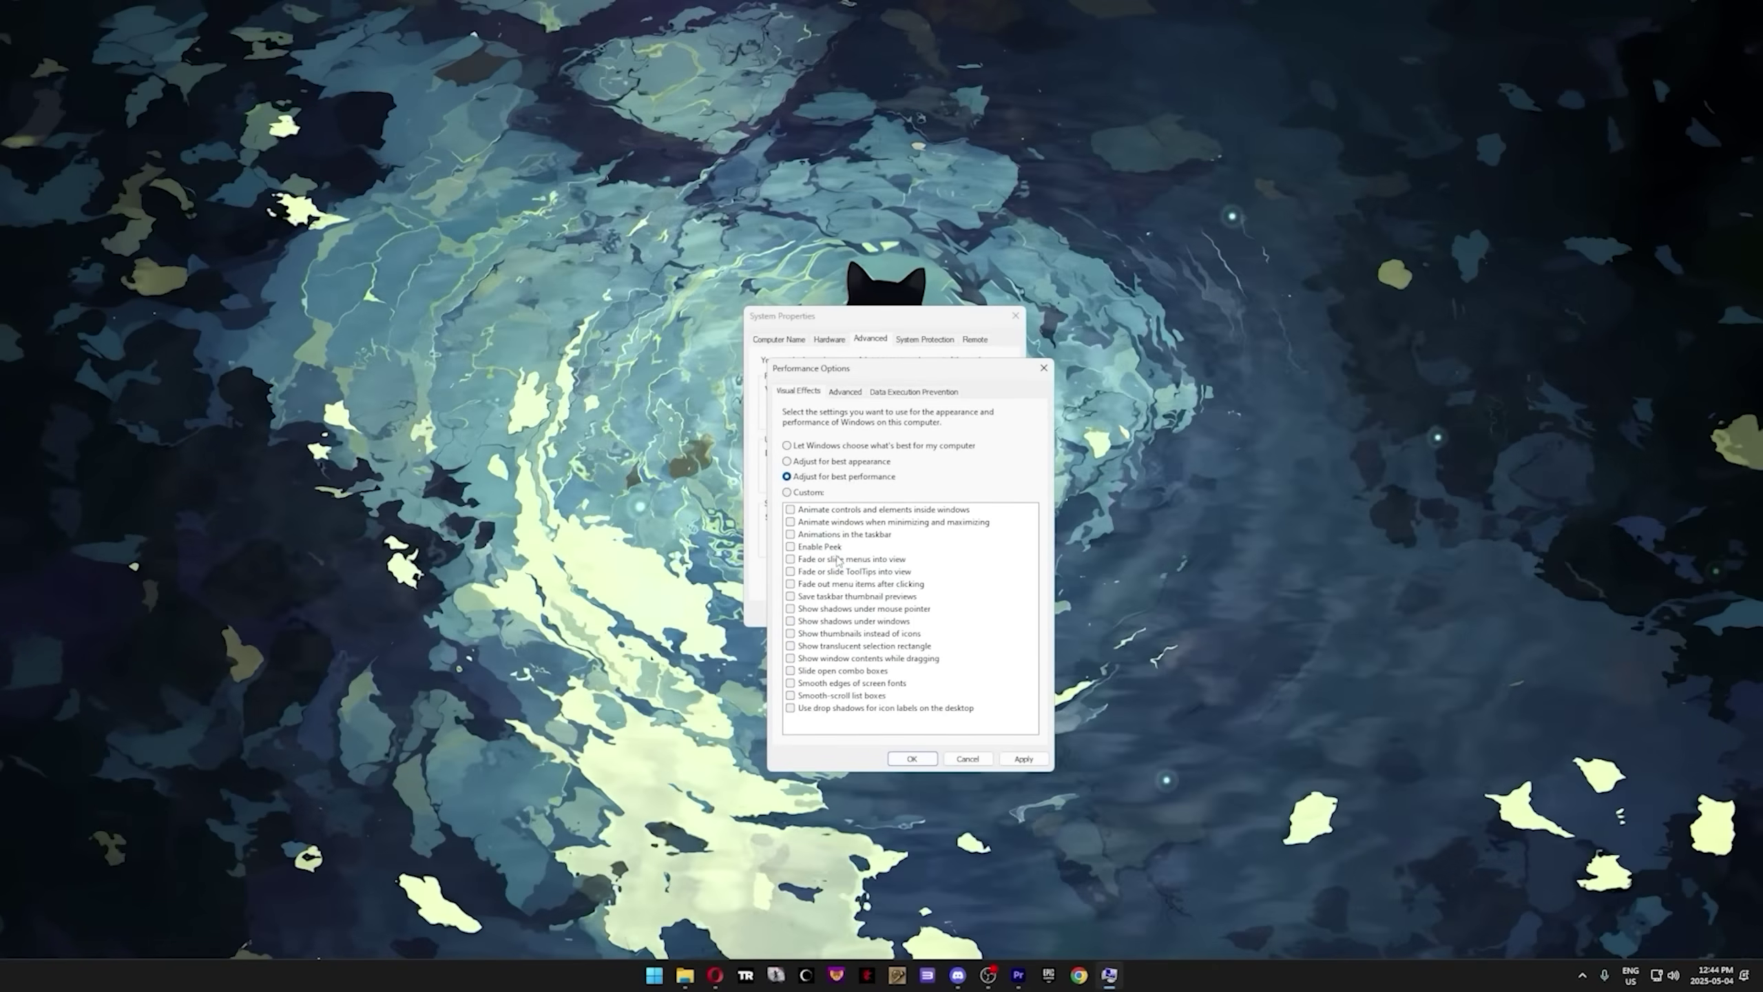
Enable Smooth edges of screen fonts and Show window contents while dragging in Performance Options.
click(839, 682)
click(839, 659)
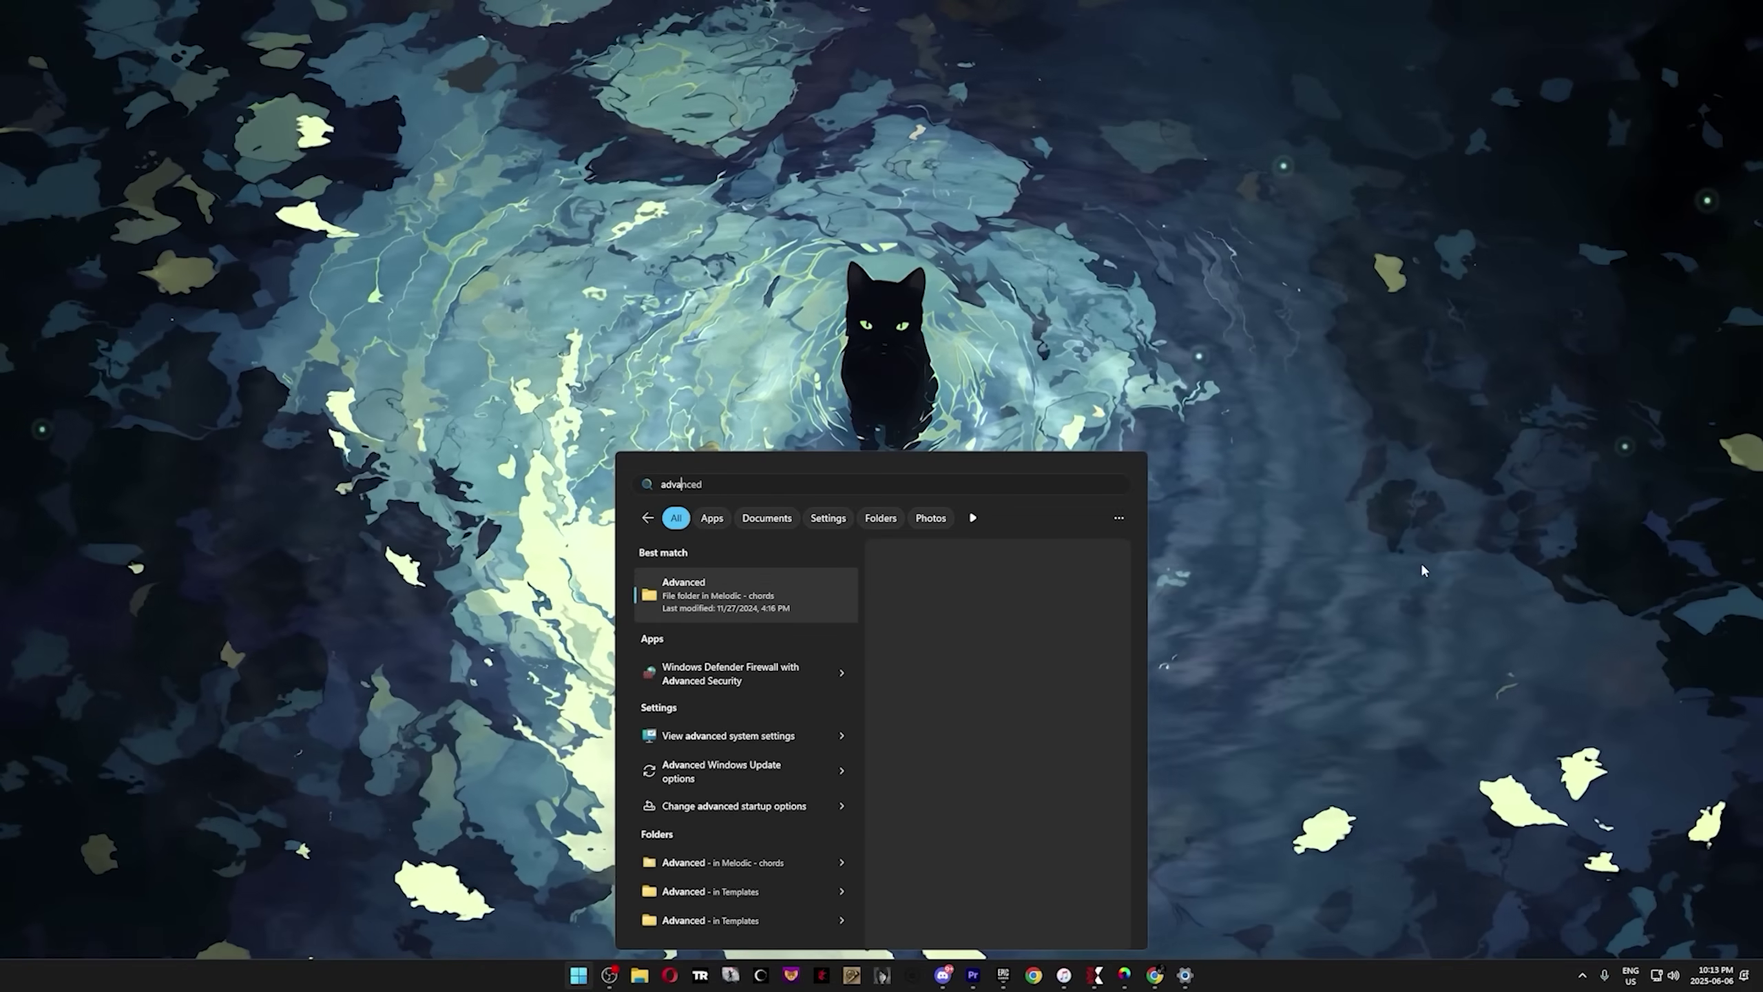
Find the advanced system settings through Windows search and open the Performance settings from System Properties.
key(BackSpace)
key(BackSpace)
key(BackSpace)
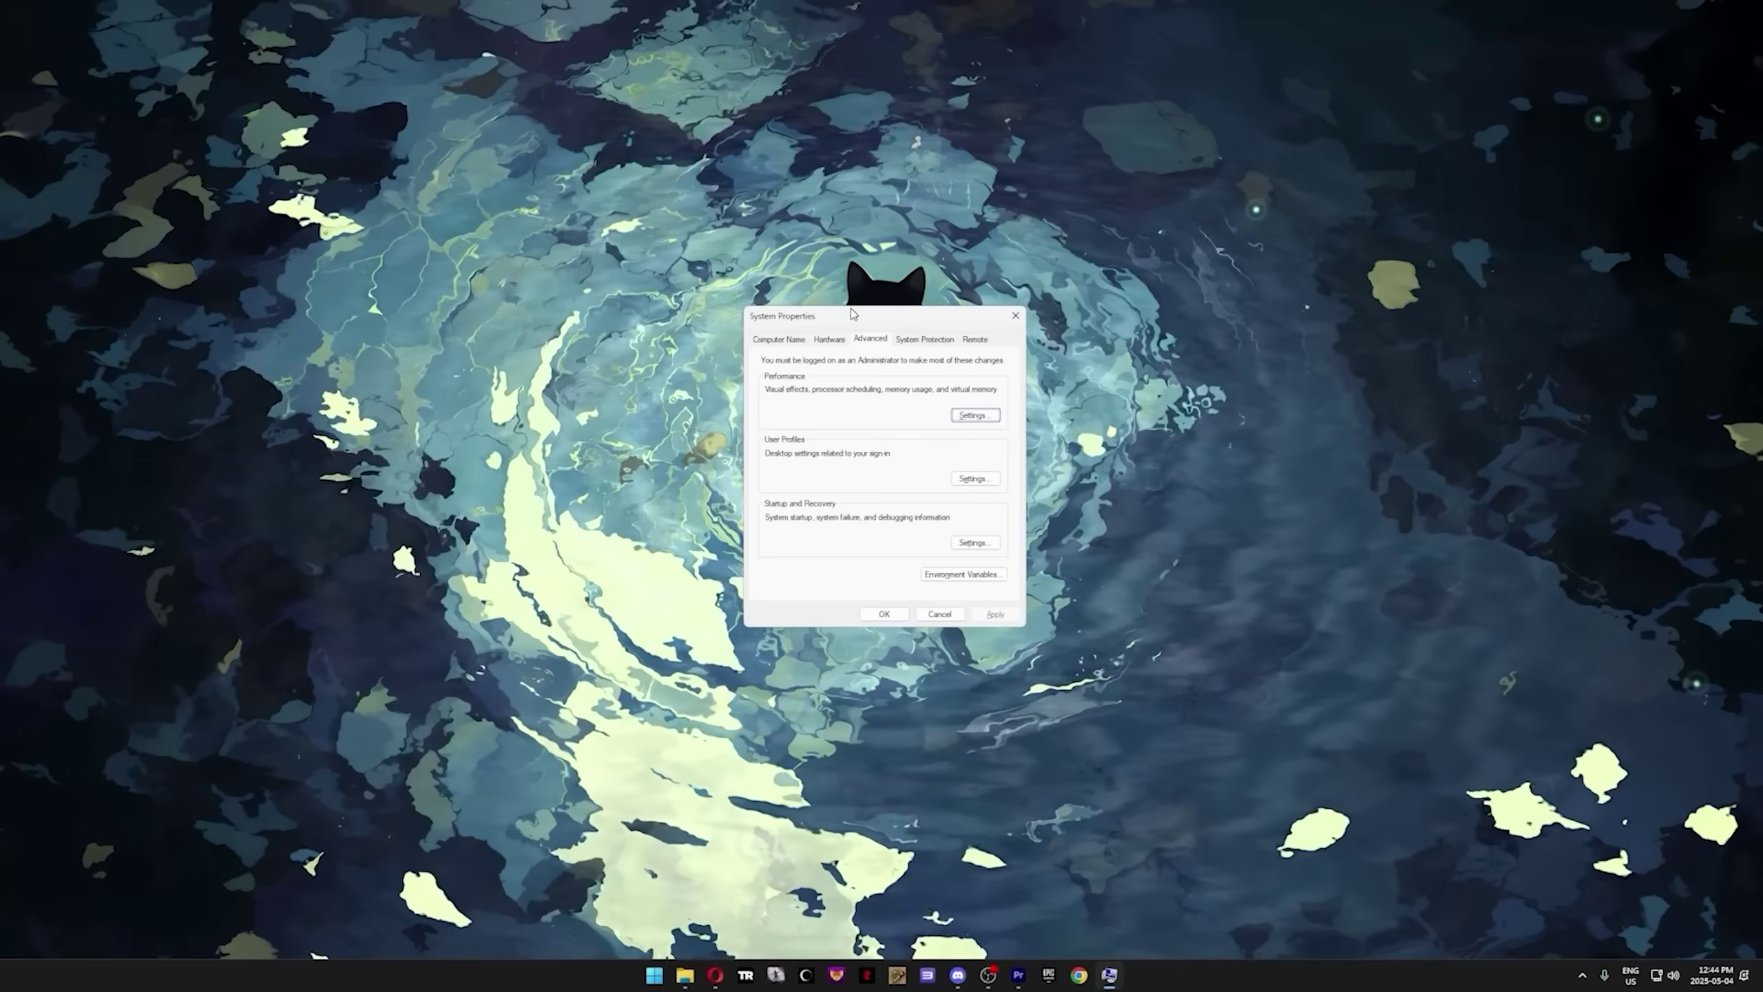
click(973, 416)
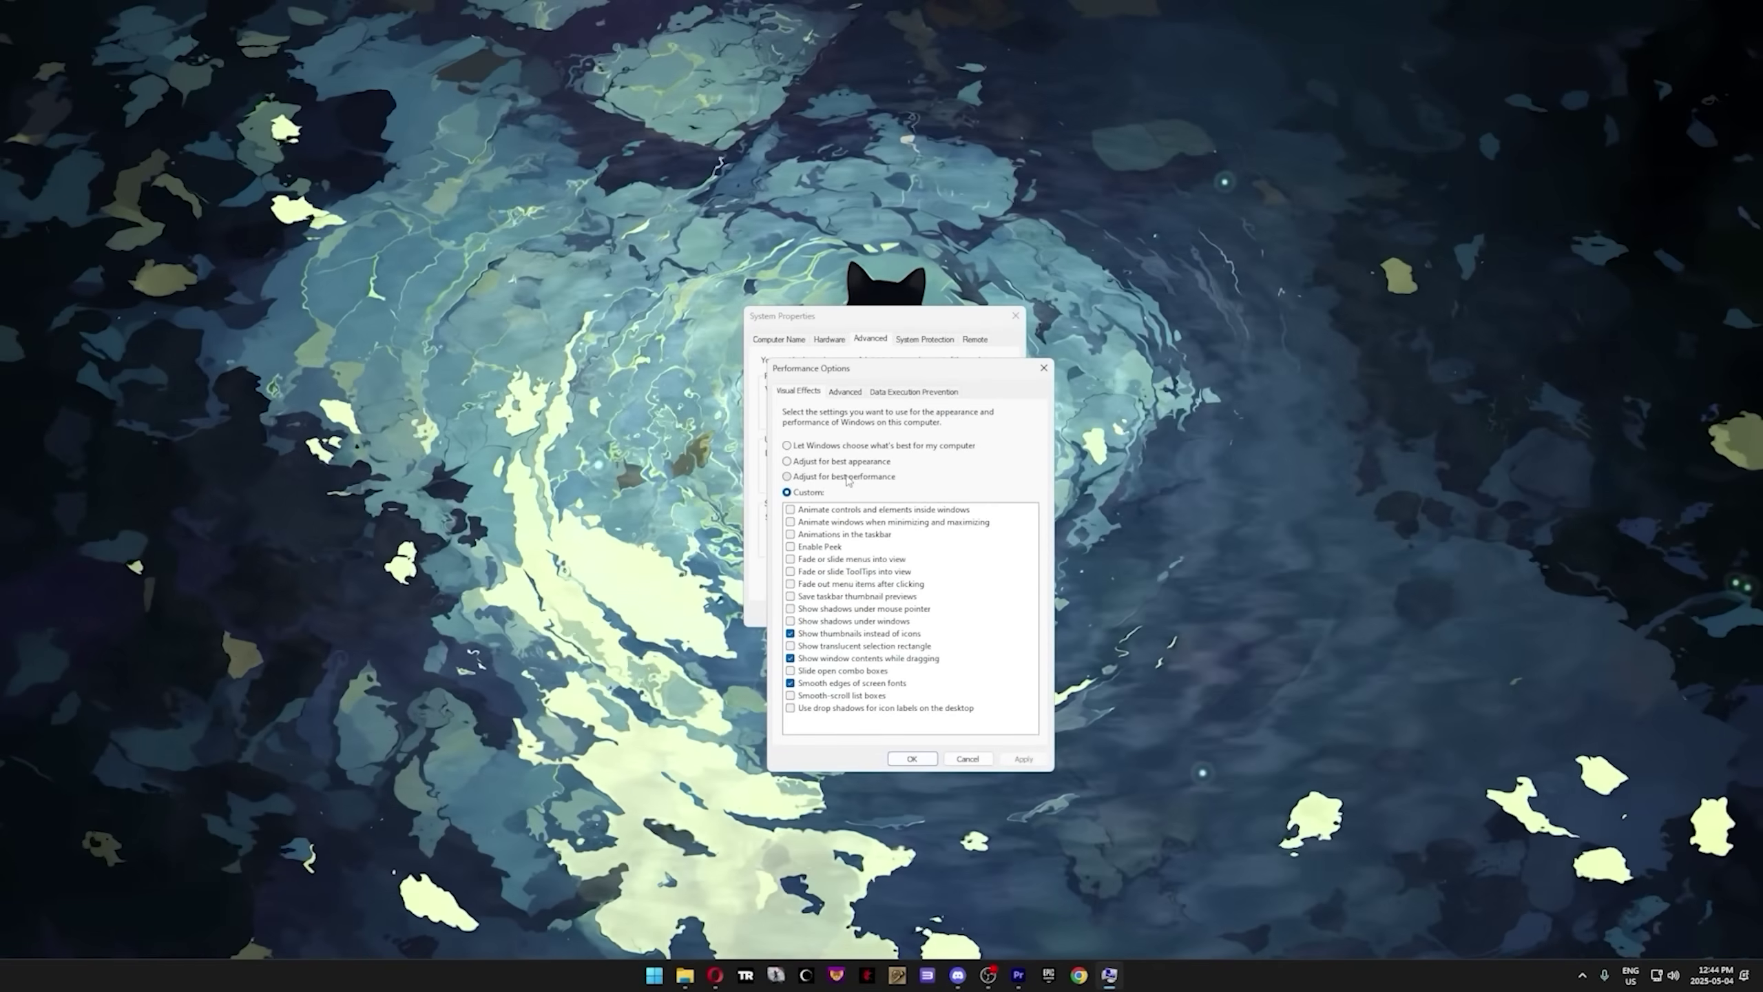
Choose Adjust for best performance, with only Smooth edges of screen fonts and Show window contents while dragging enabled.
click(847, 477)
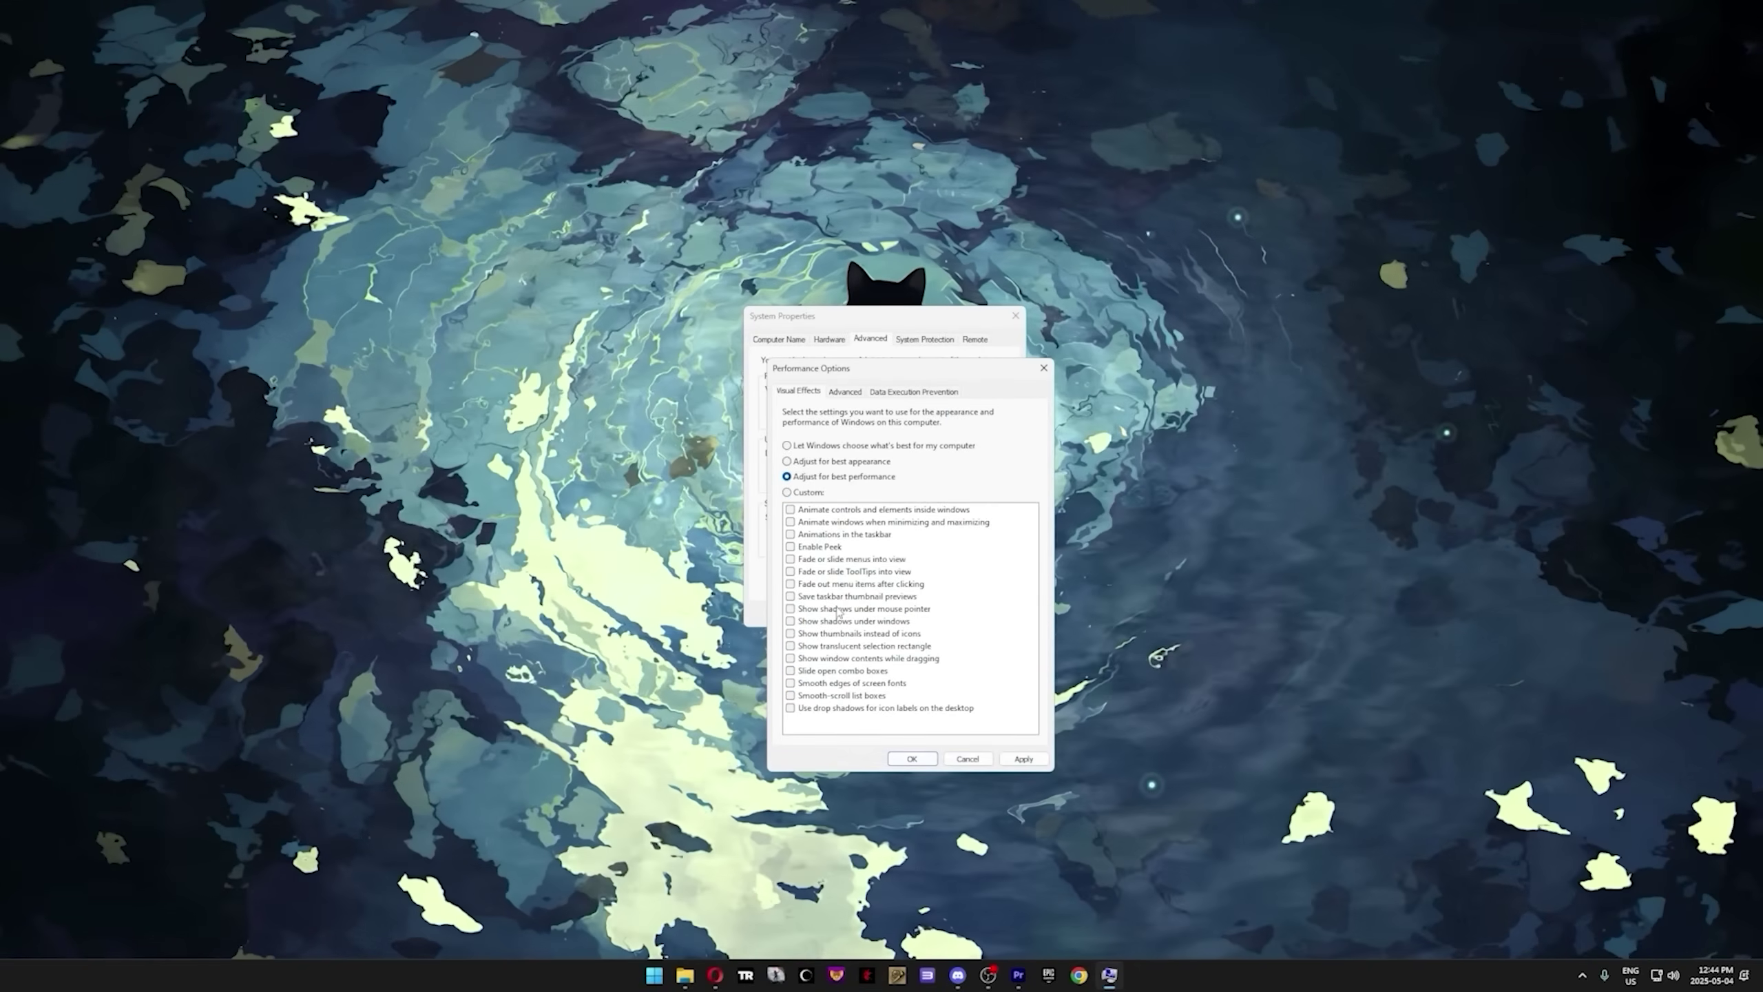
click(843, 683)
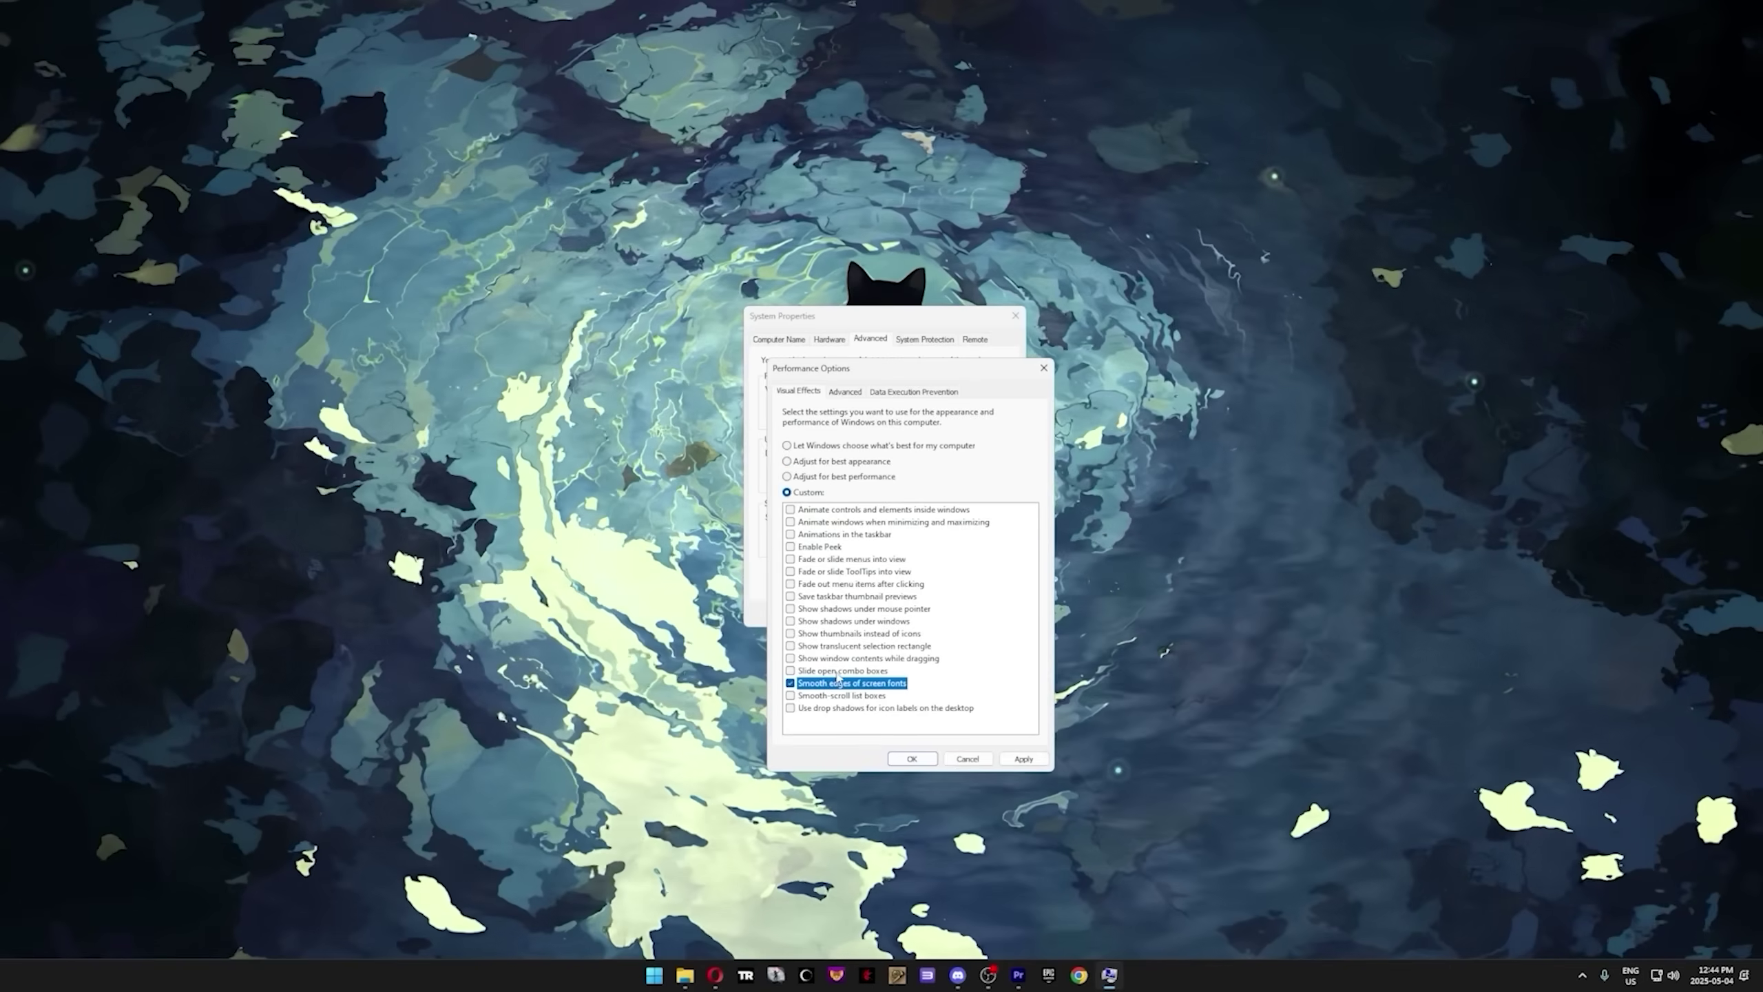
click(843, 658)
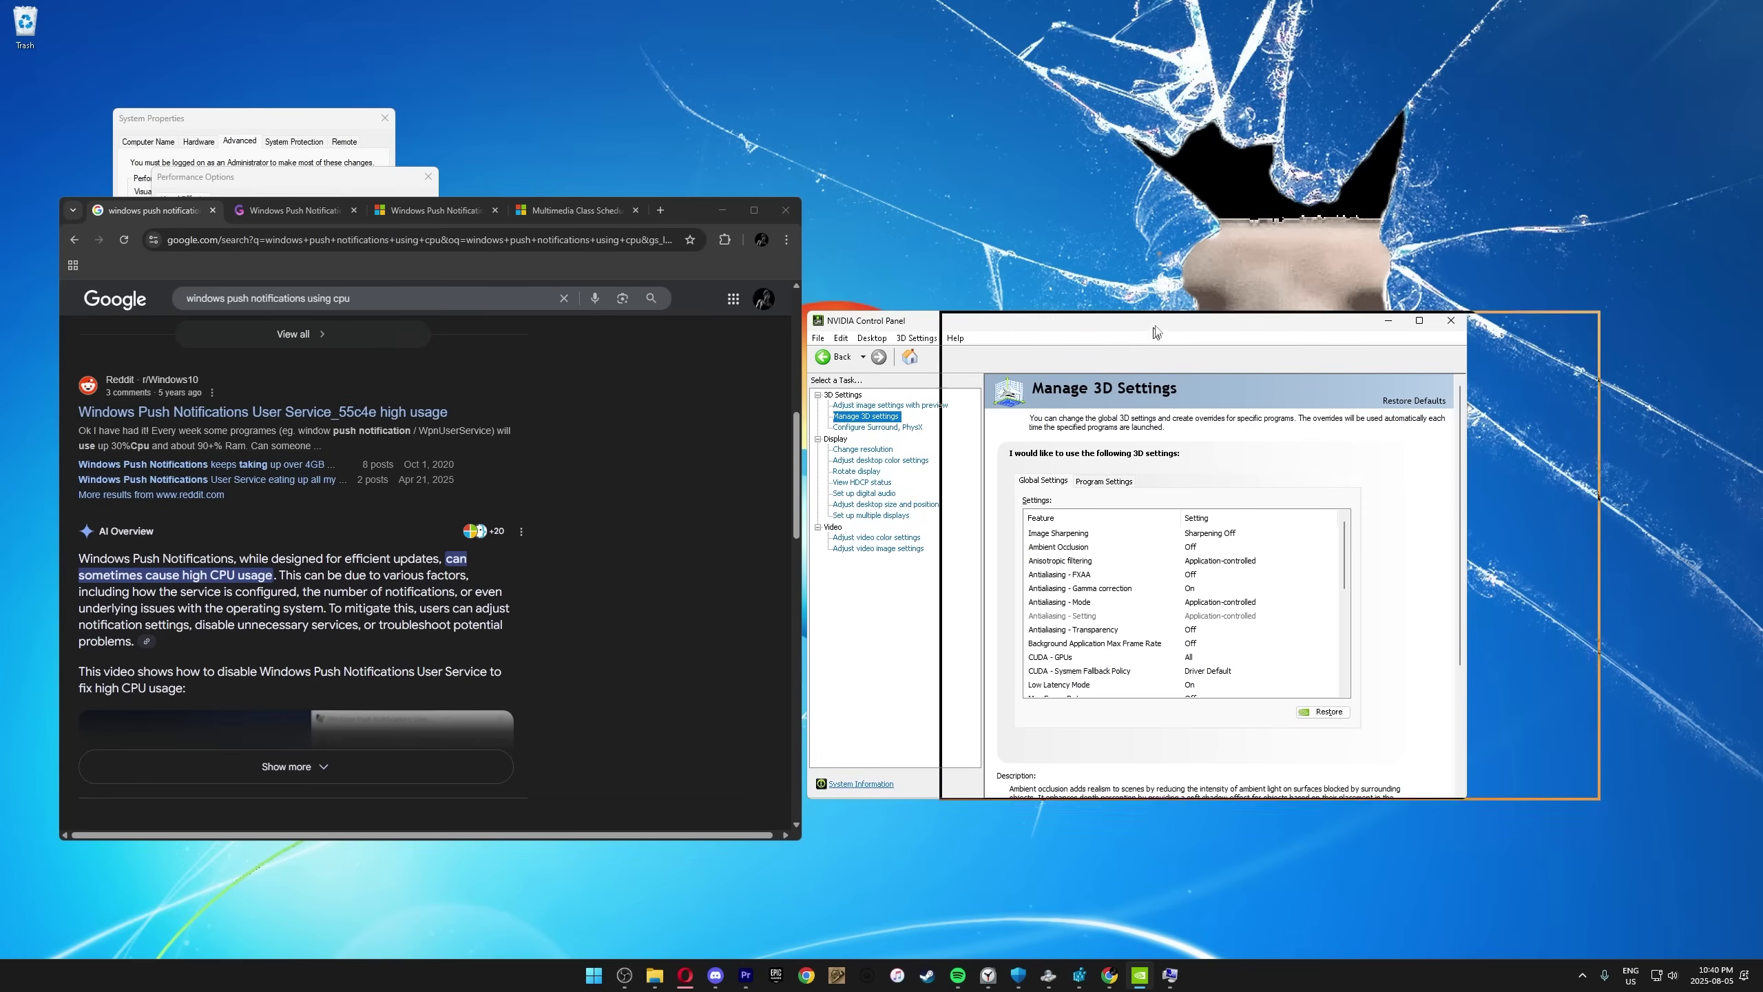
drag(1155, 332, 1050, 323)
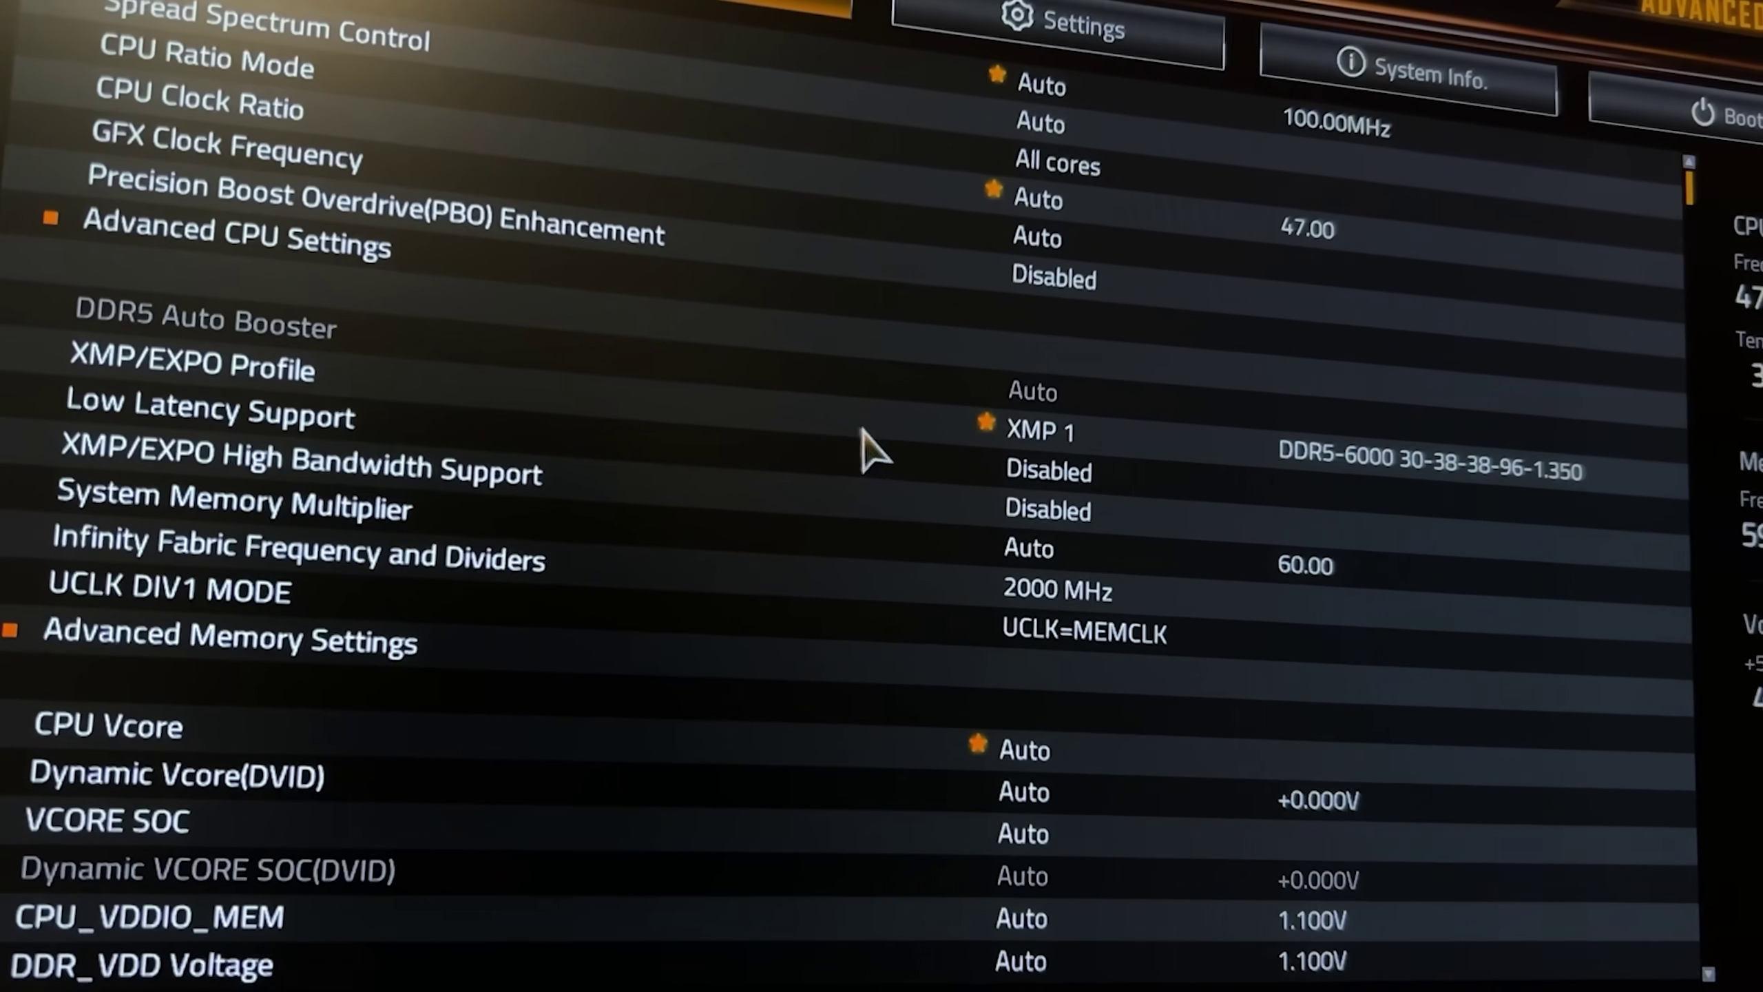
Set the XMP/EXPO Profile to XMP 1 in the BIOS memory settings.
click(1074, 436)
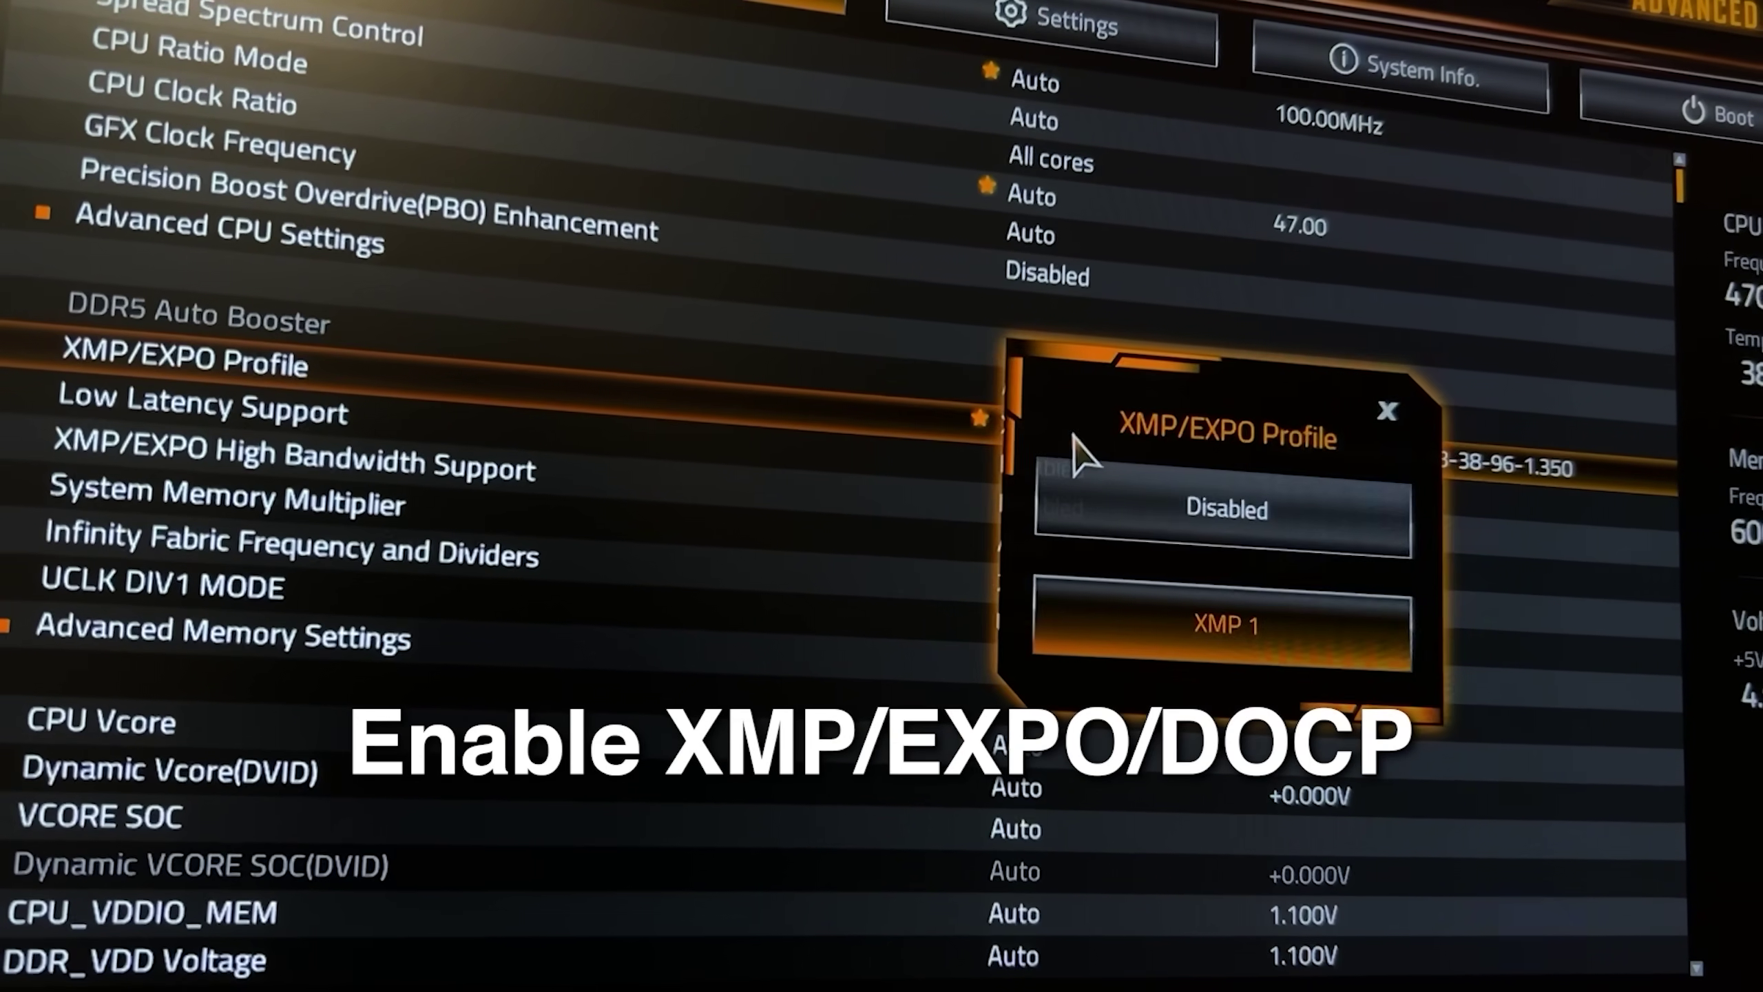
click(1201, 614)
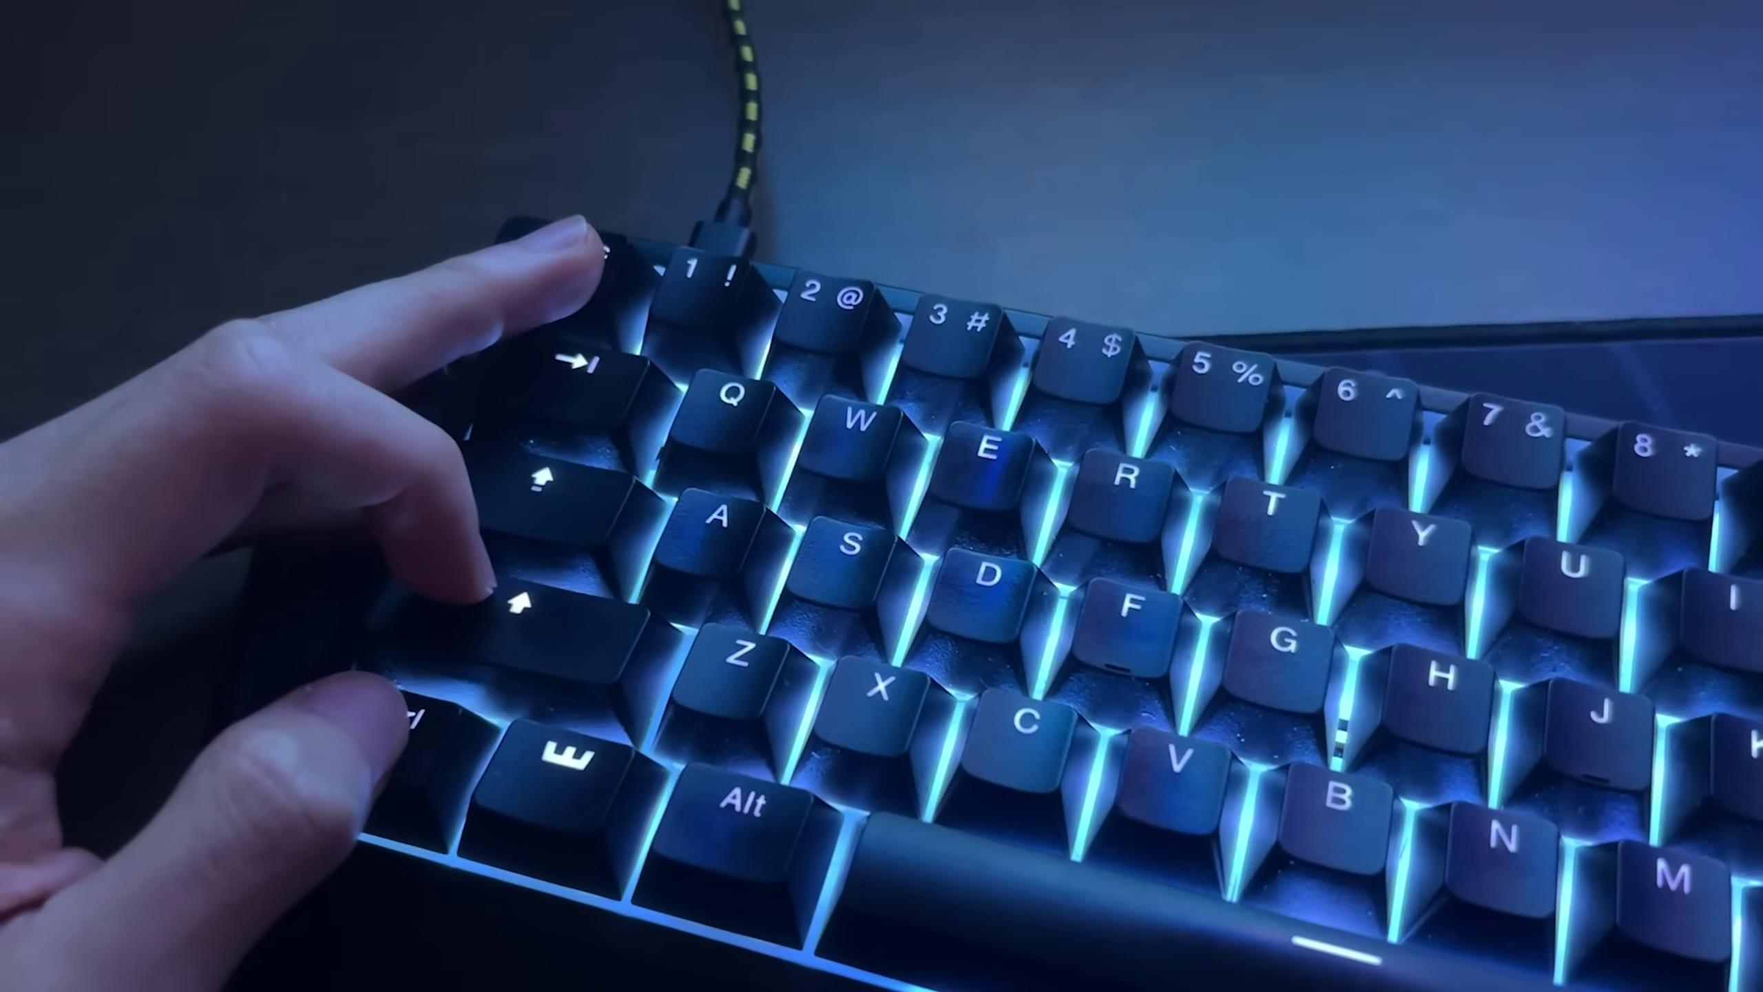
Switch to Task Manager in Windows and check the memory performance details.
key(ctrl+shift+Escape)
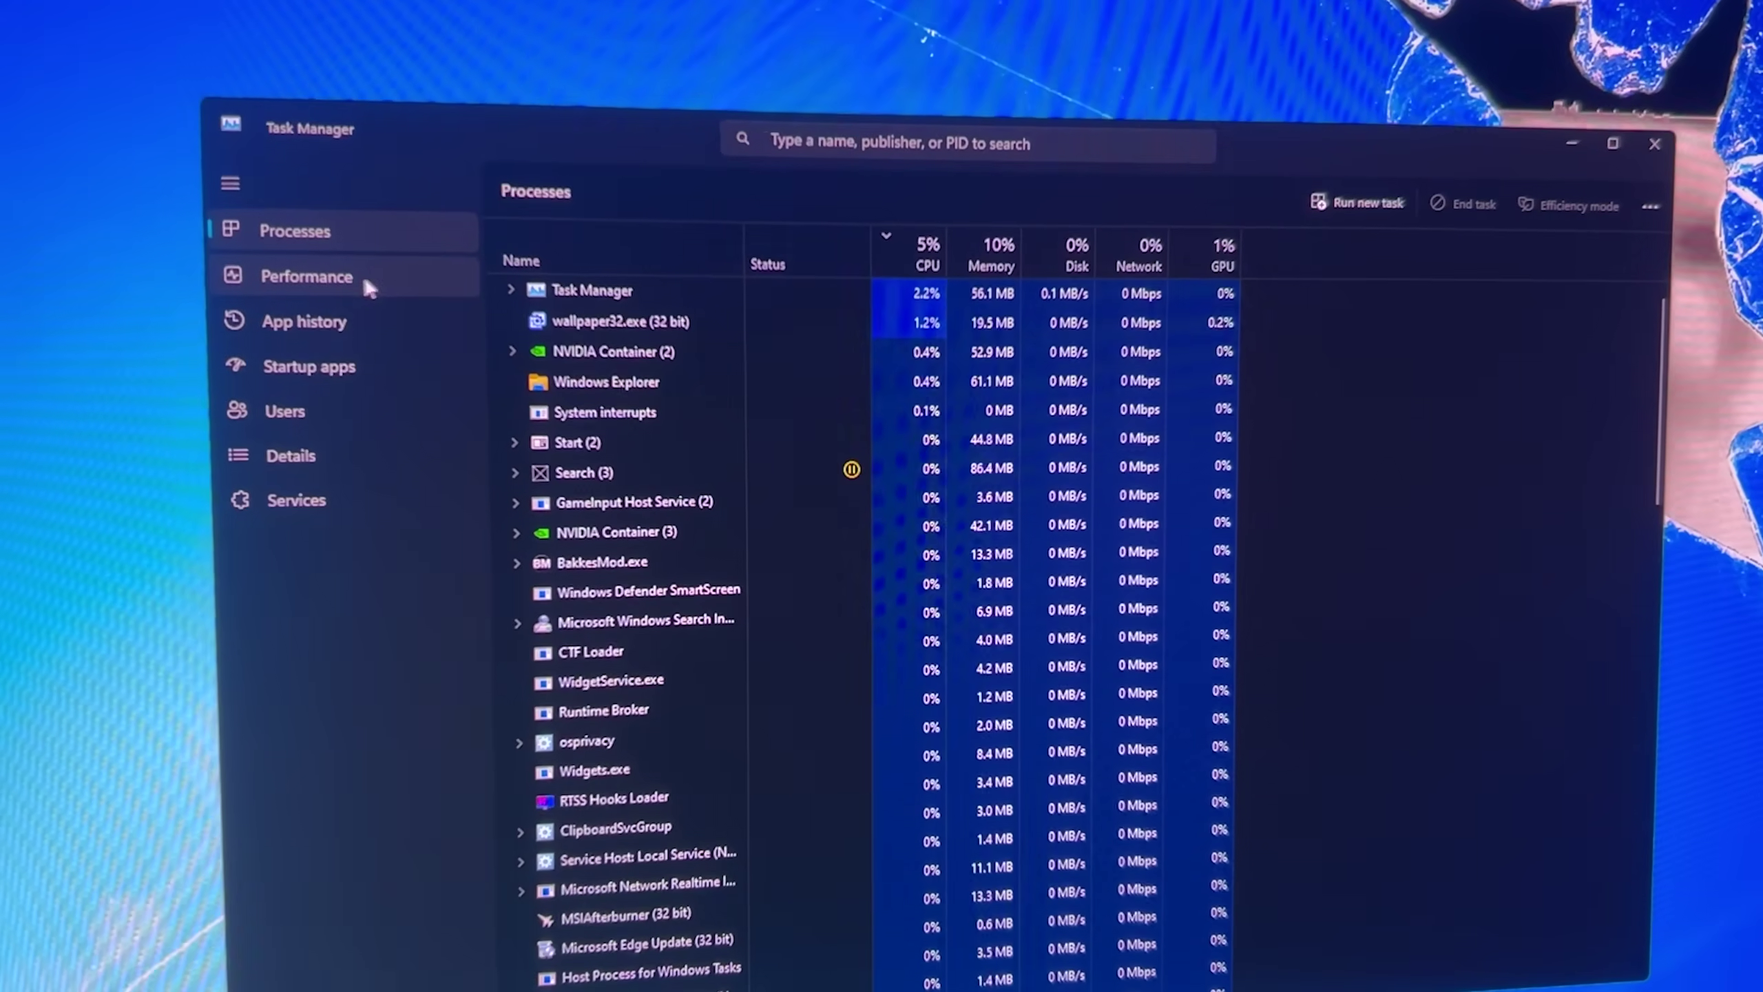
click(362, 278)
click(628, 330)
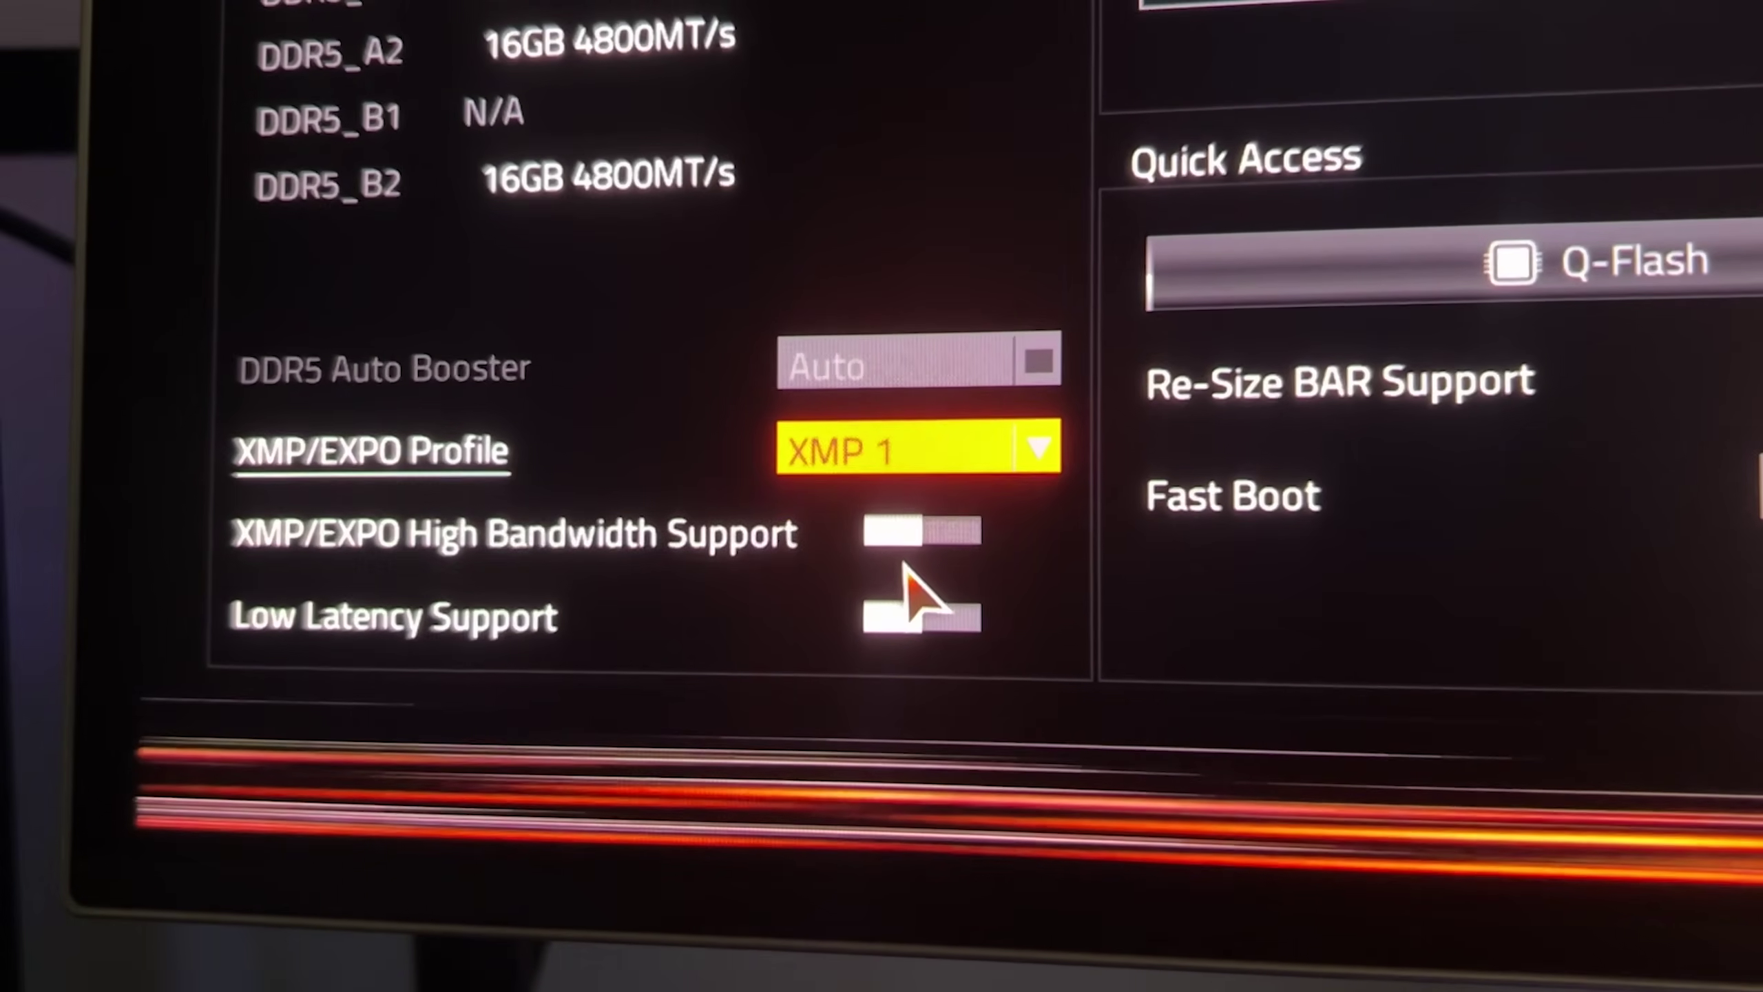
Switch to the BIOS and enable Low Latency Support and XMP/EXPO High Bandwidth Support for the memory.
click(867, 600)
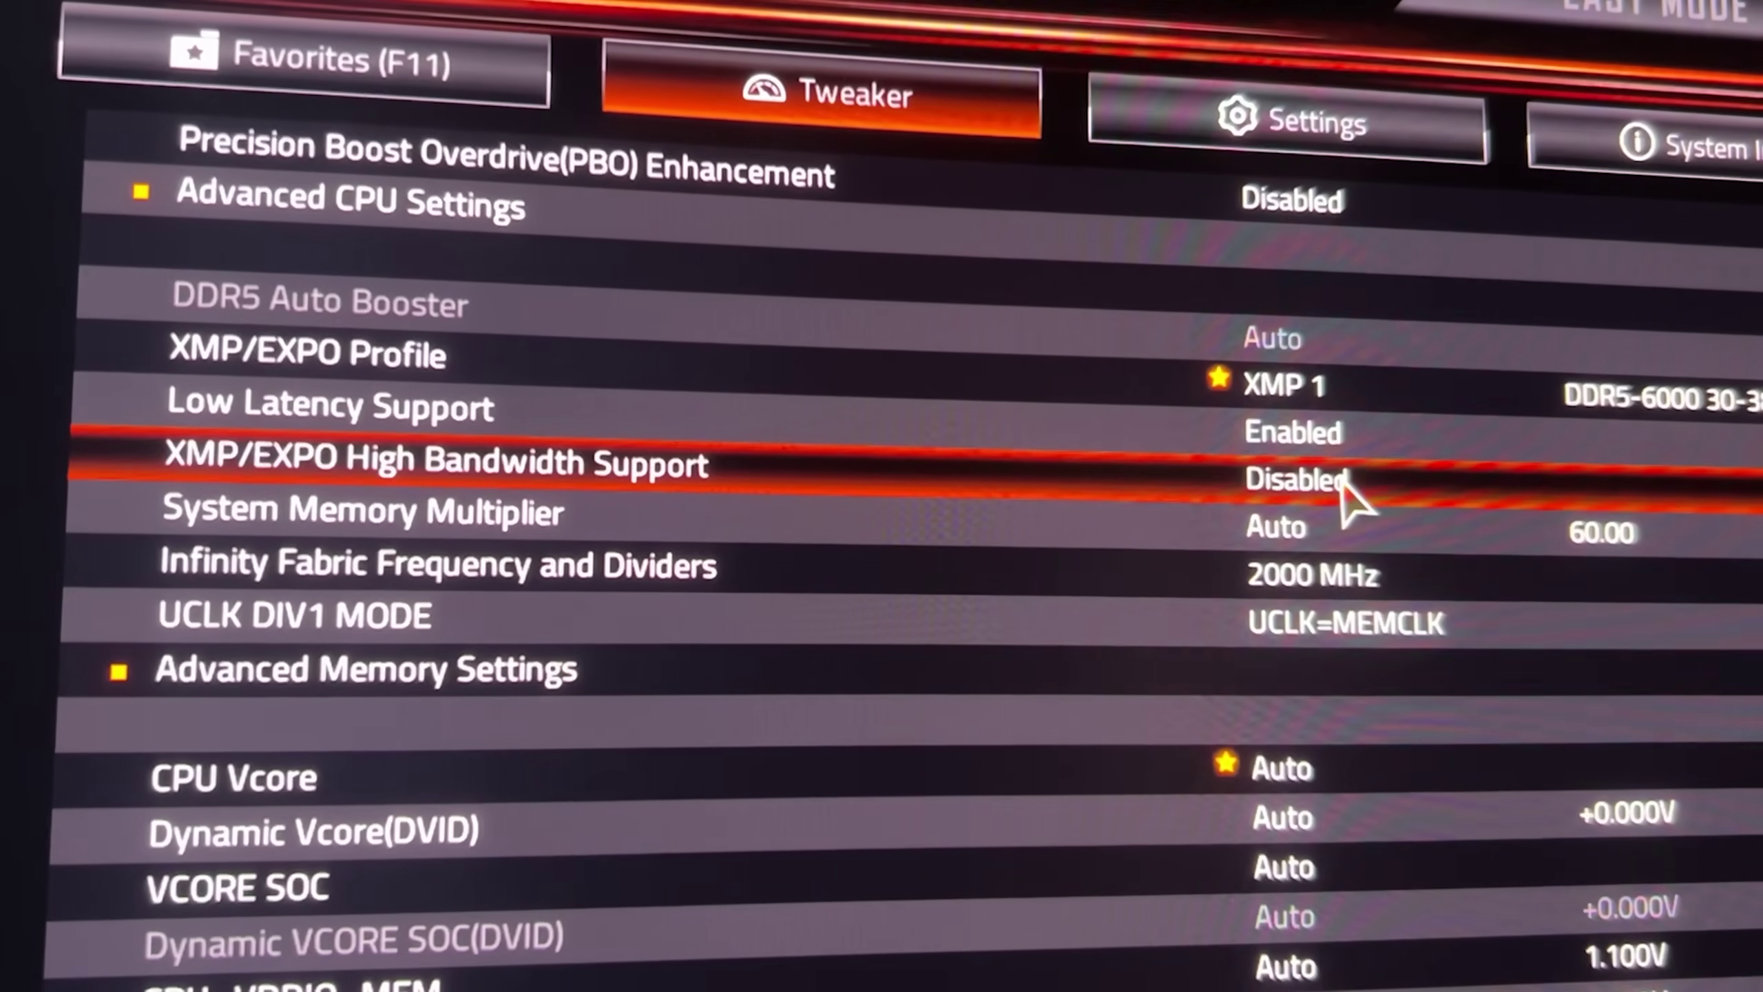
click(1350, 490)
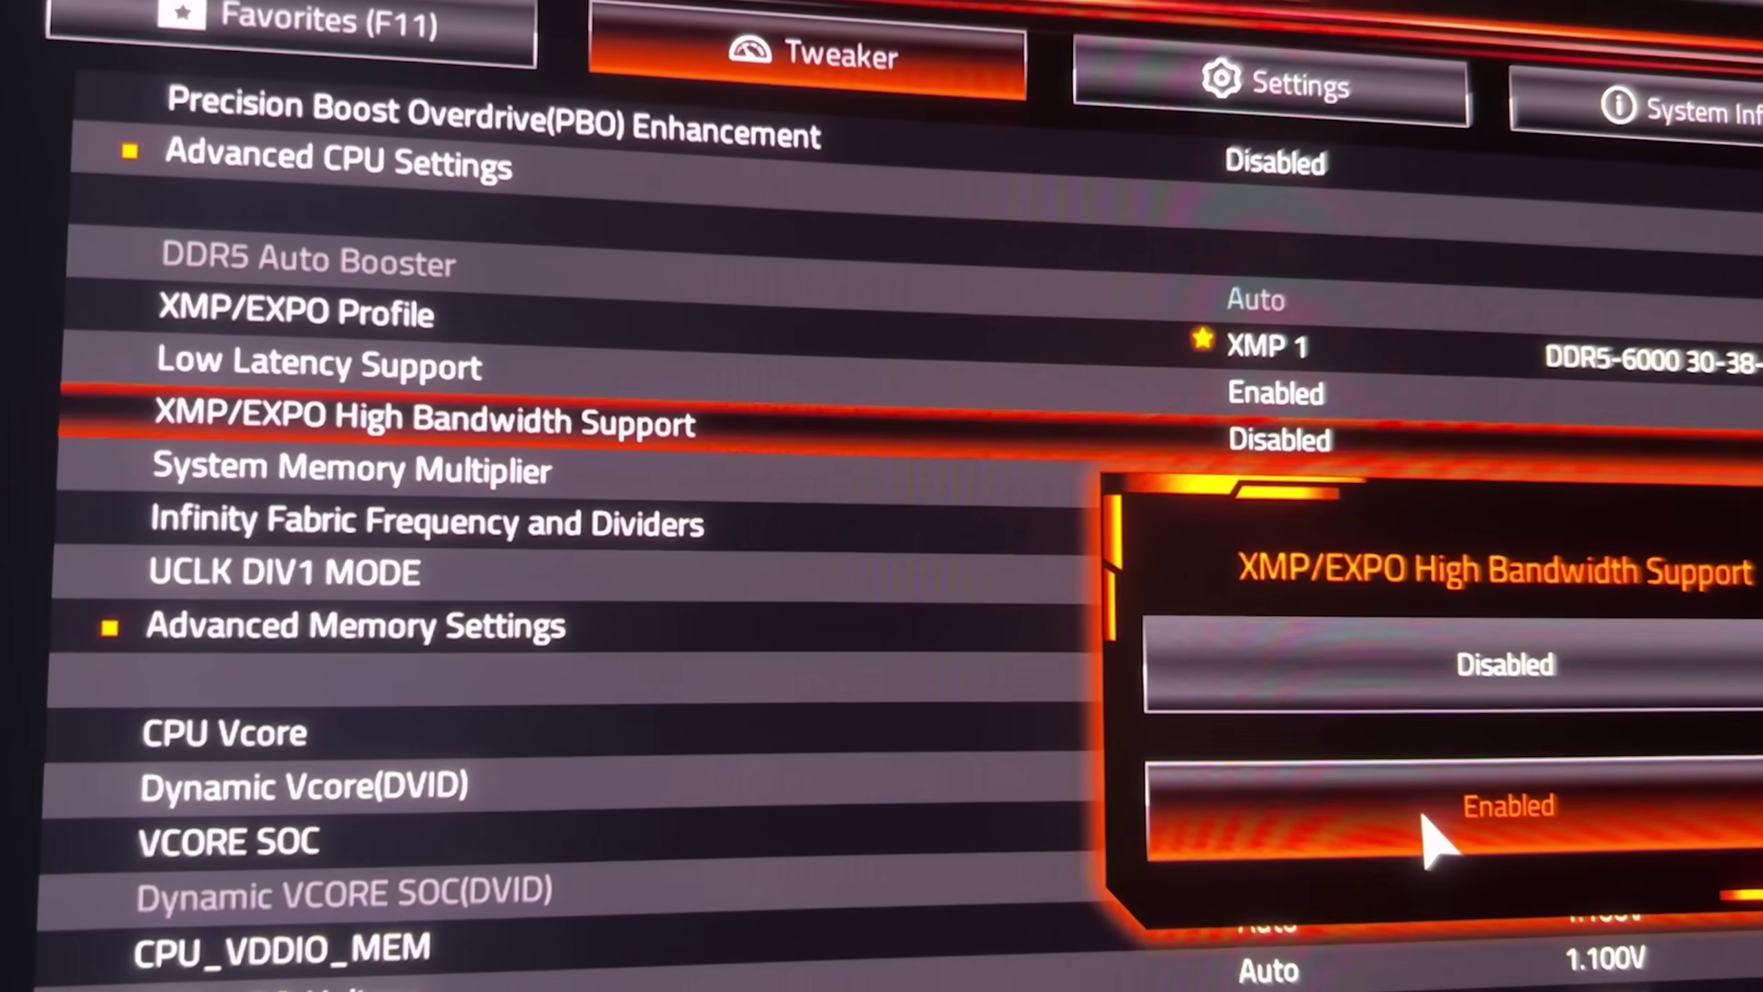
click(1423, 818)
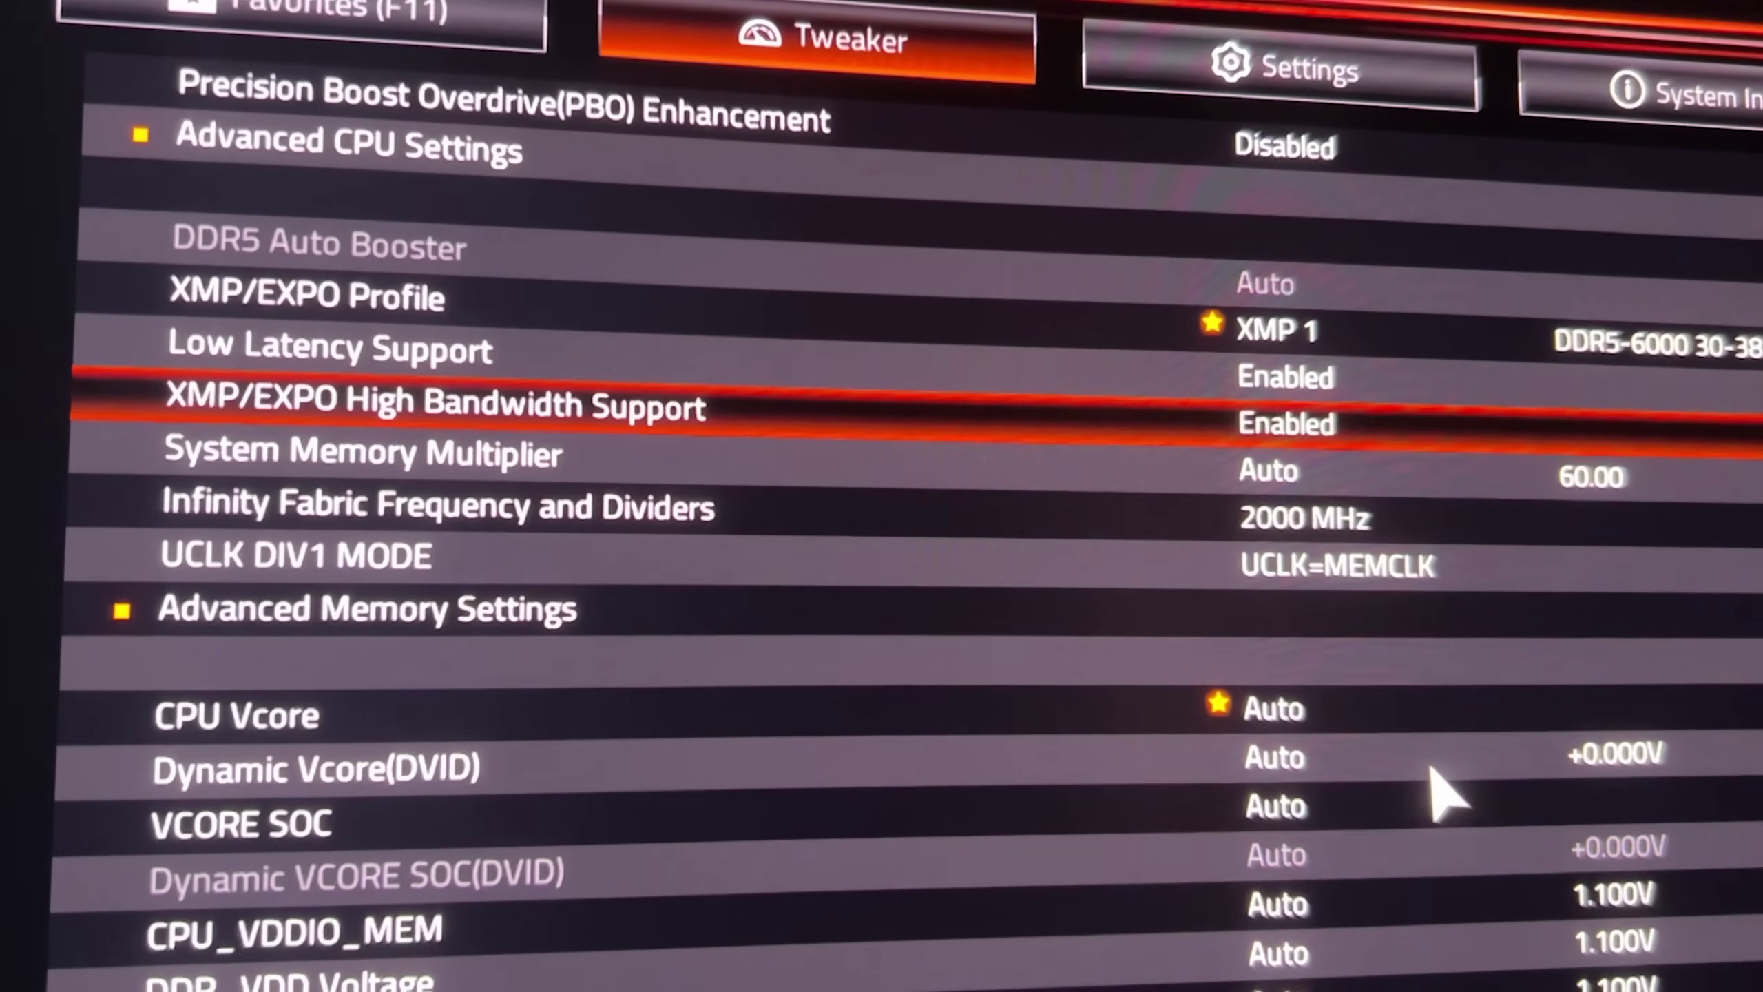